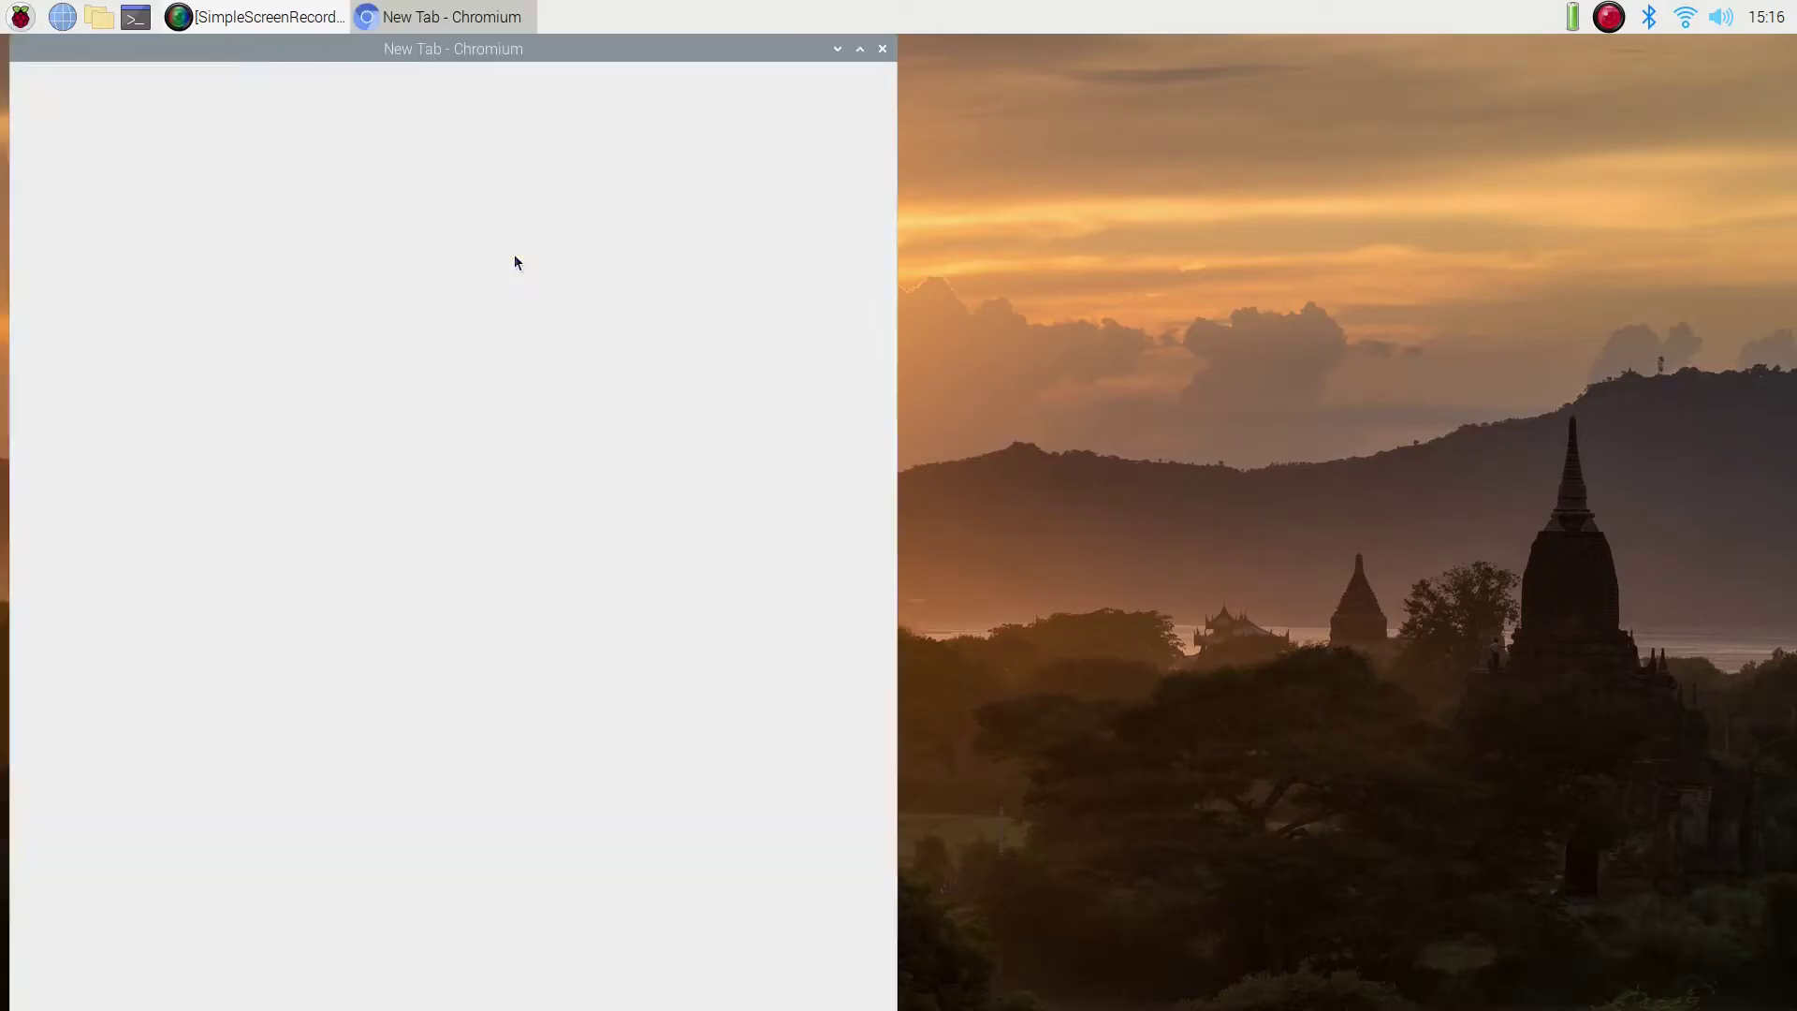
# Step: Search the web for "wsjt-x download" and get wsjtx_2.3.0_armhf.deb from the WSJT project files on SourceForge
pyautogui.write('wsjt')
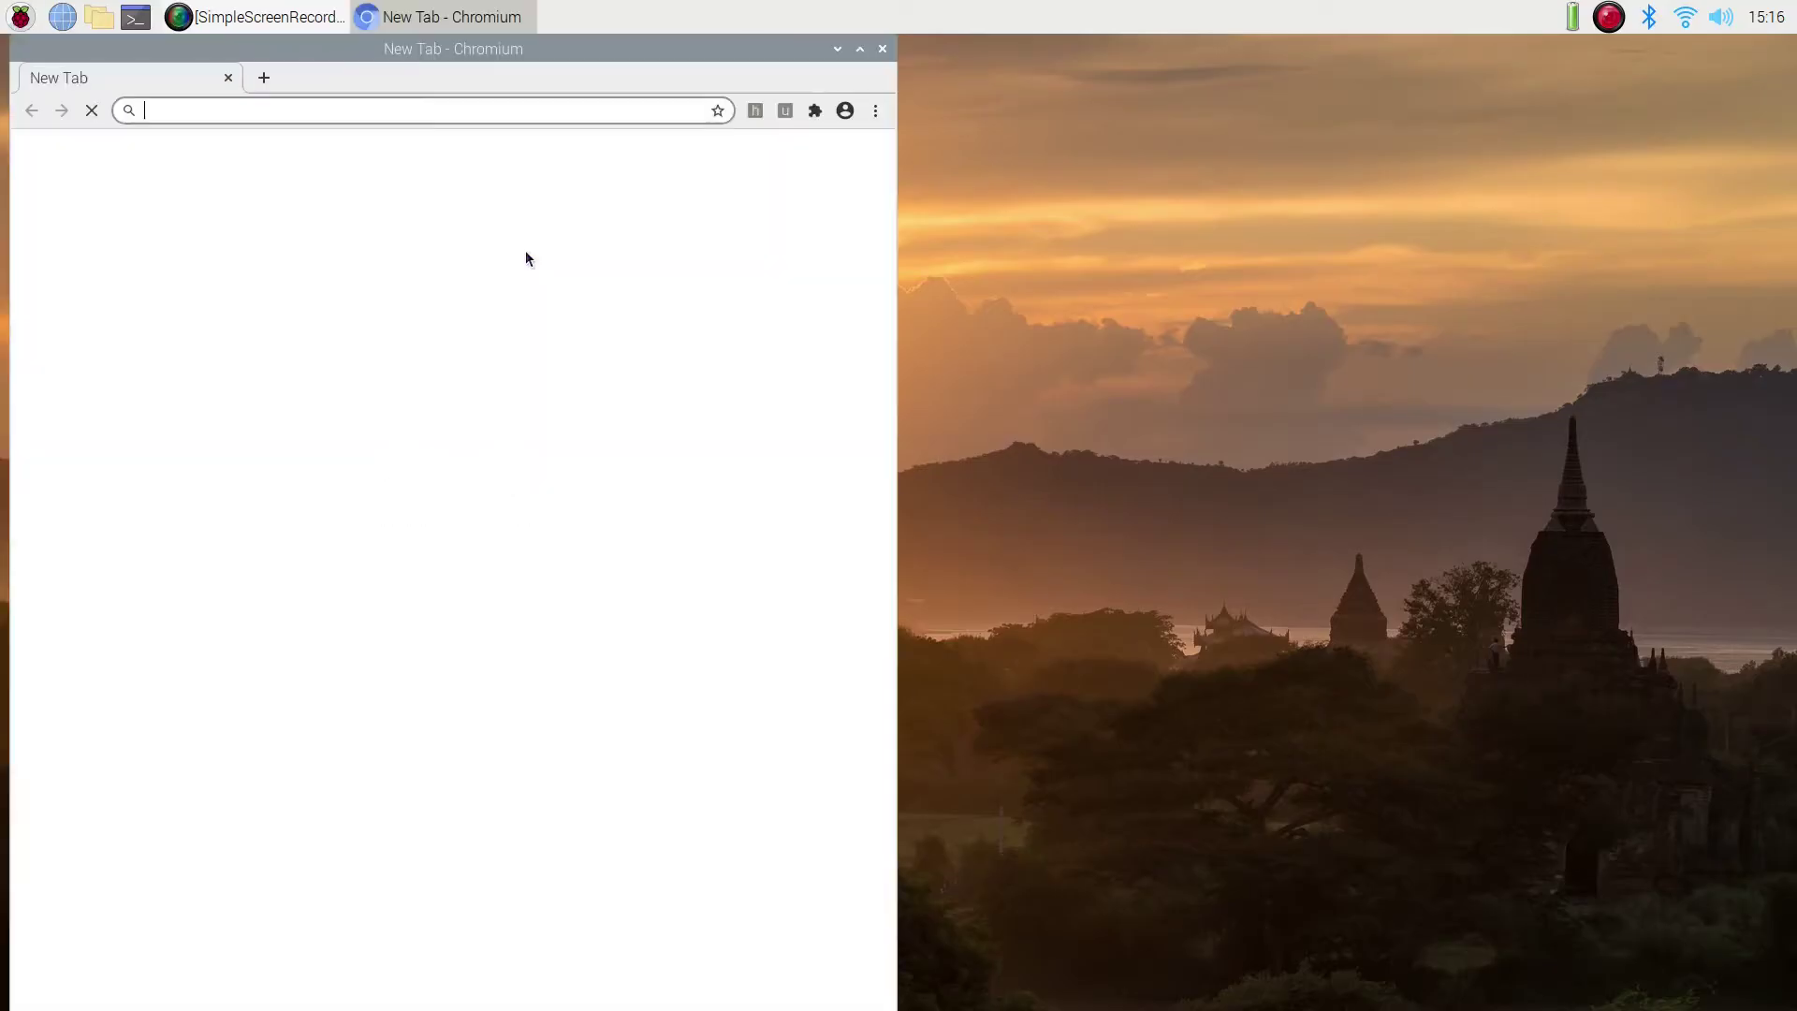
pyautogui.write('-x download')
pyautogui.press('Return')
pyautogui.moveTo(525, 250); pyautogui.dragTo(1028, 273)
pyautogui.click(662, 370)
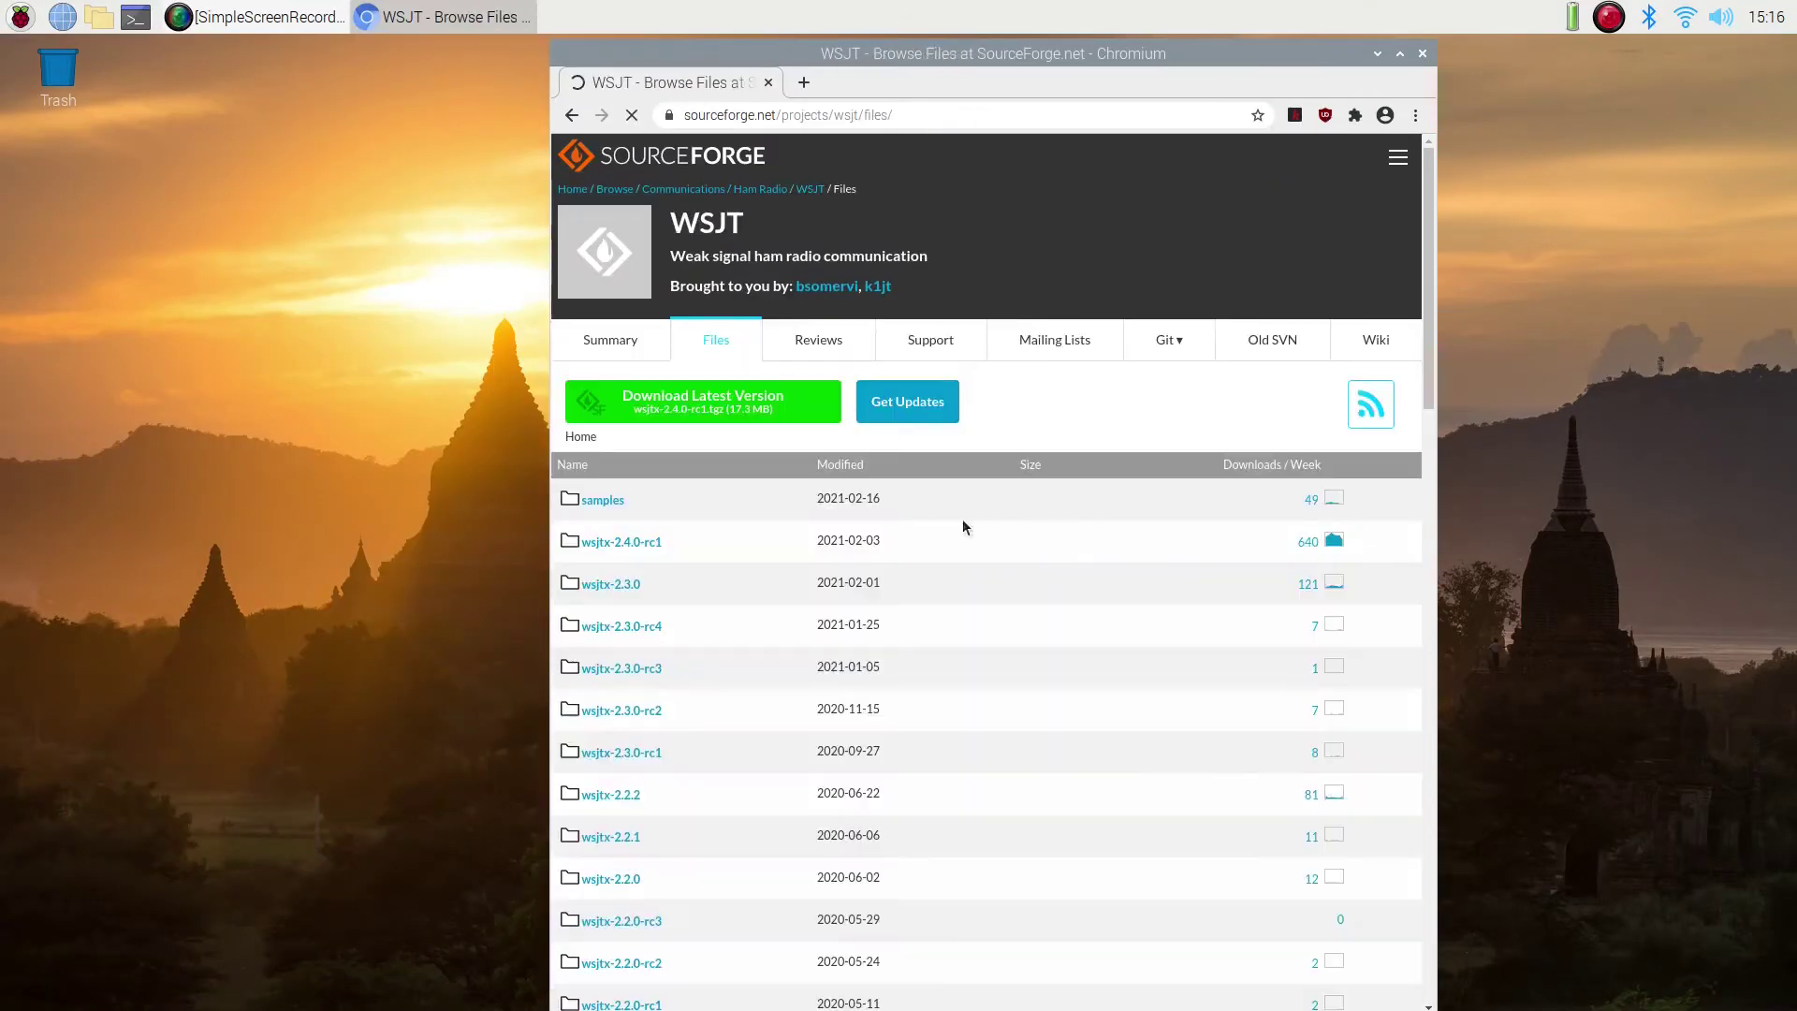
pyautogui.click(974, 630)
# Step: Install the wsjtx_2.3.0_armhf.deb package from the Downloads folder and close the file manager
pyautogui.click(98, 17)
pyautogui.doubleClick(1047, 321)
pyautogui.rightClick(784, 332)
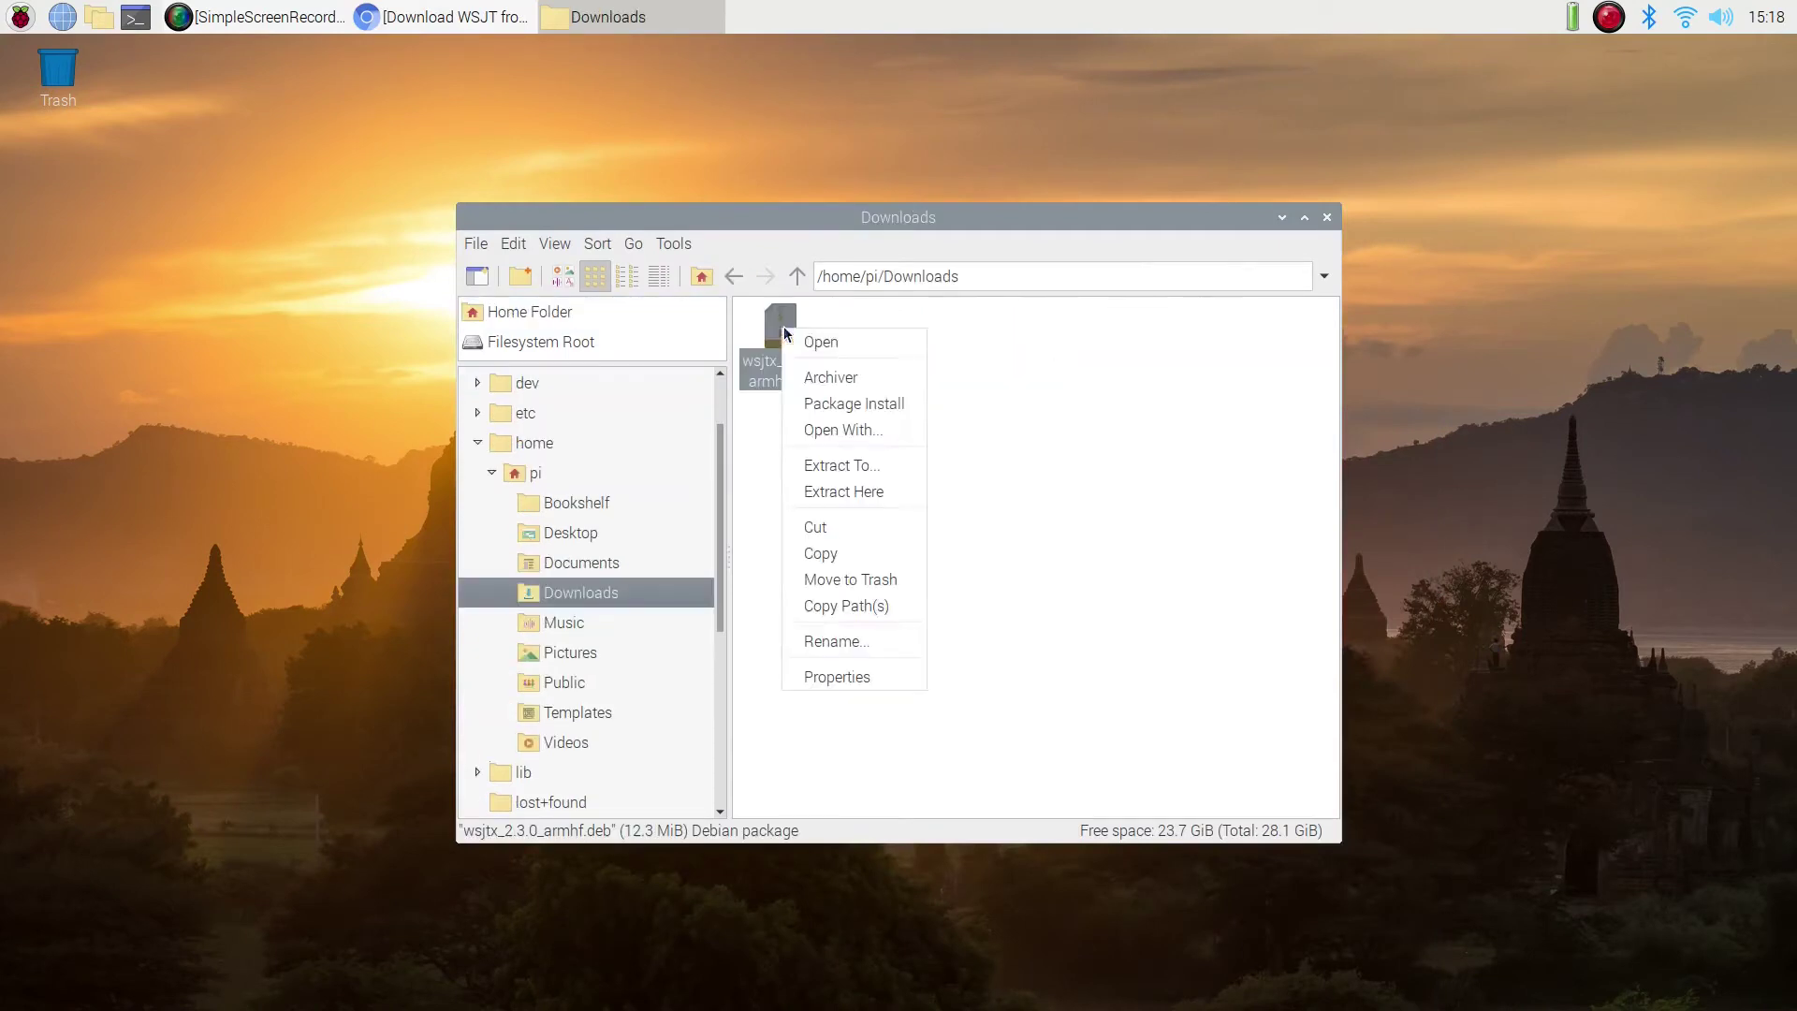
pyautogui.click(853, 403)
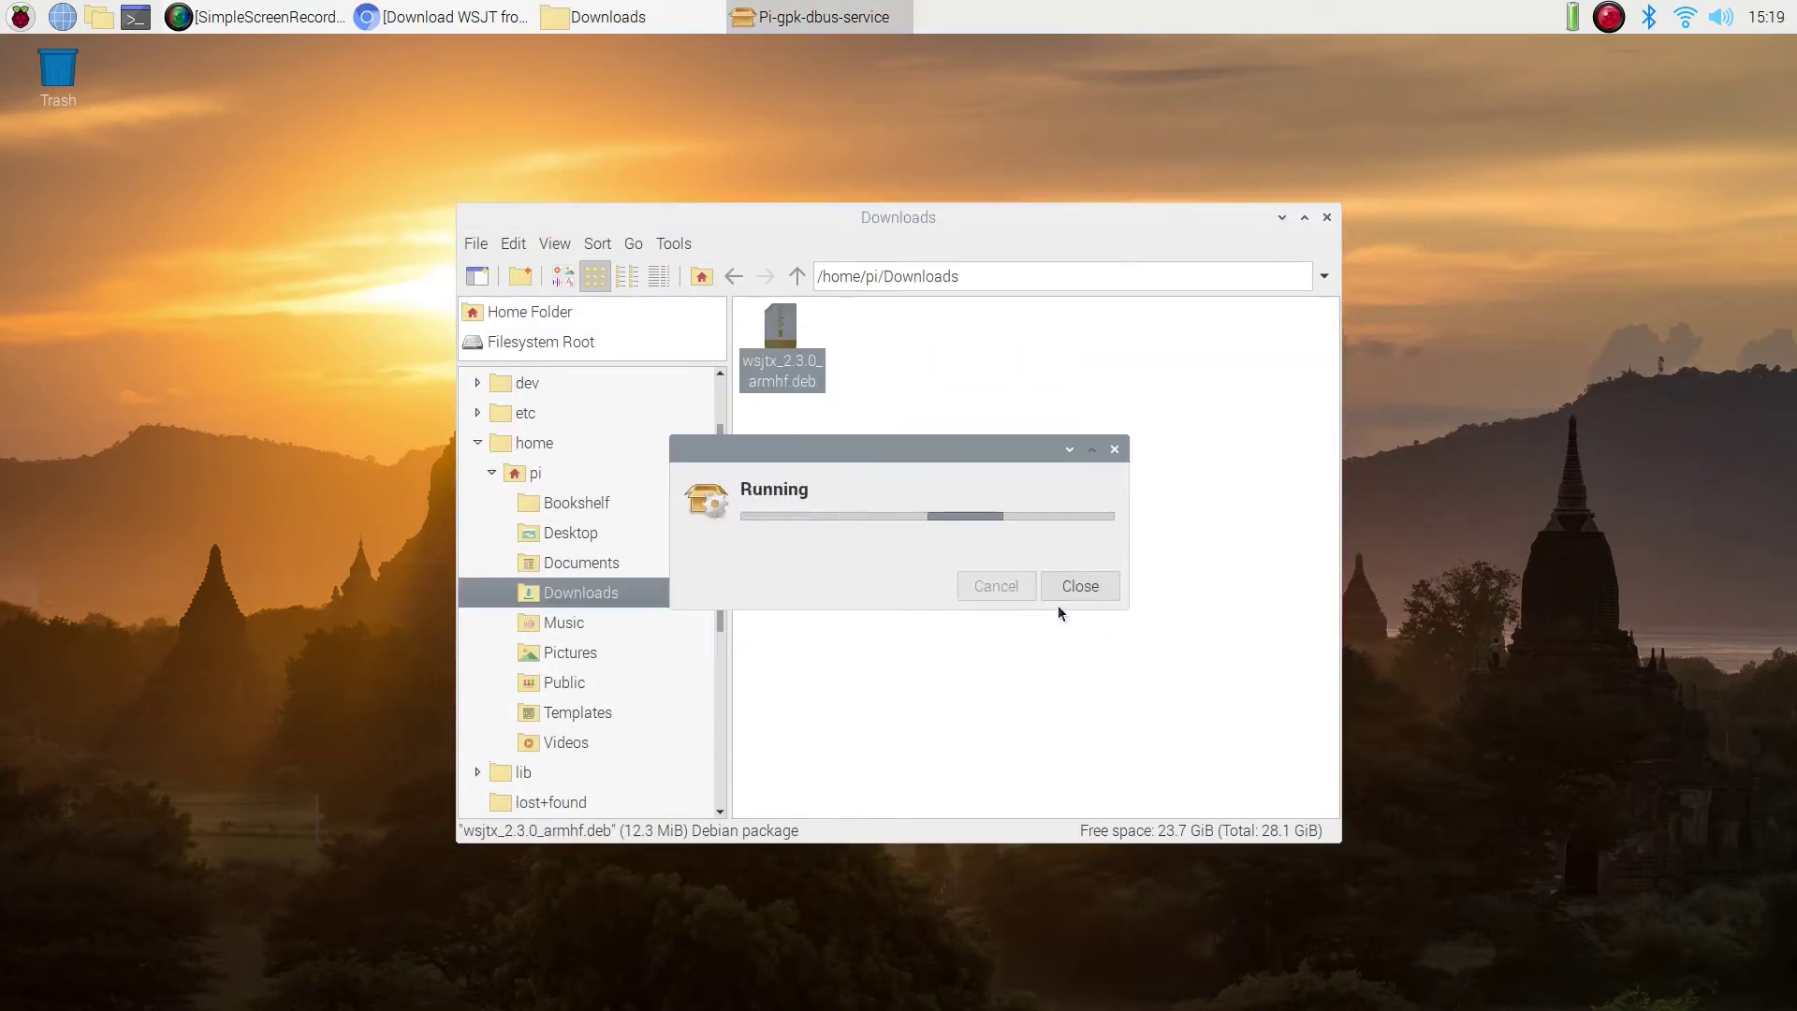
pyautogui.click(1327, 217)
# Step: Launch WSJT-X with its startup notice permanently turned off, and widen the Wide Graph window
pyautogui.click(21, 19)
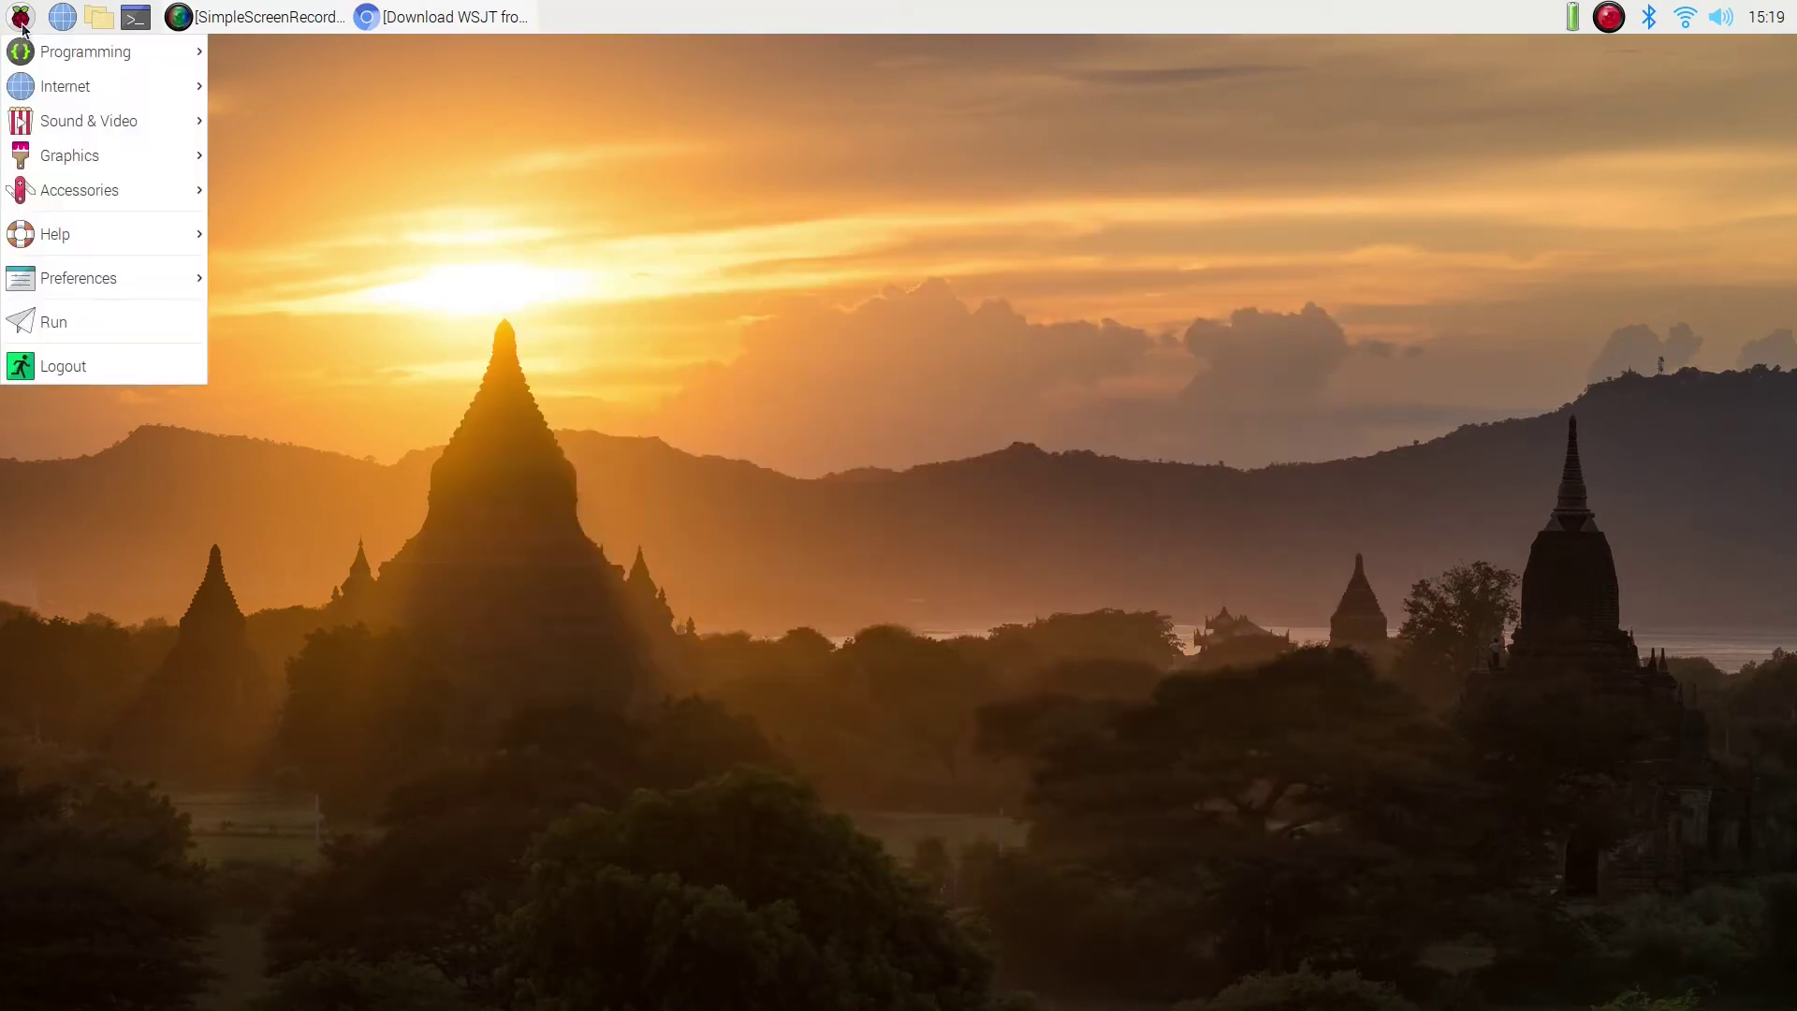
pyautogui.click(265, 230)
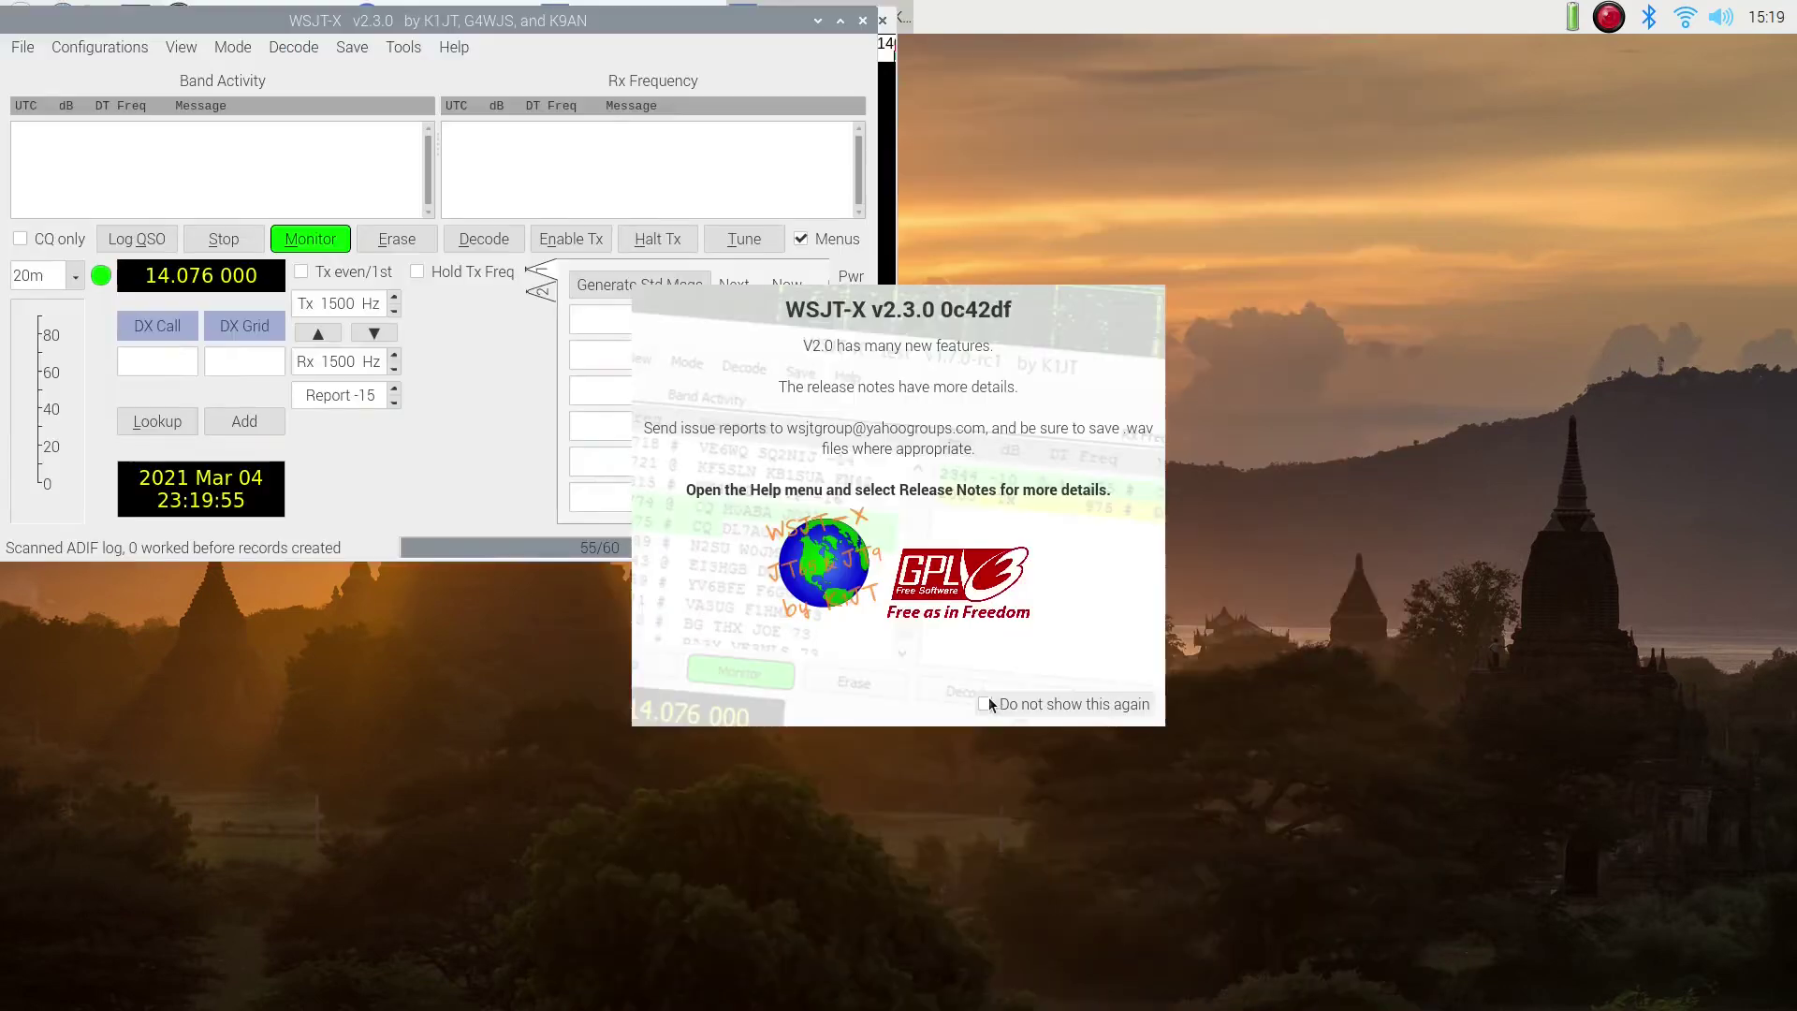
pyautogui.click(990, 704)
pyautogui.moveTo(901, 234); pyautogui.dragTo(1094, 140)
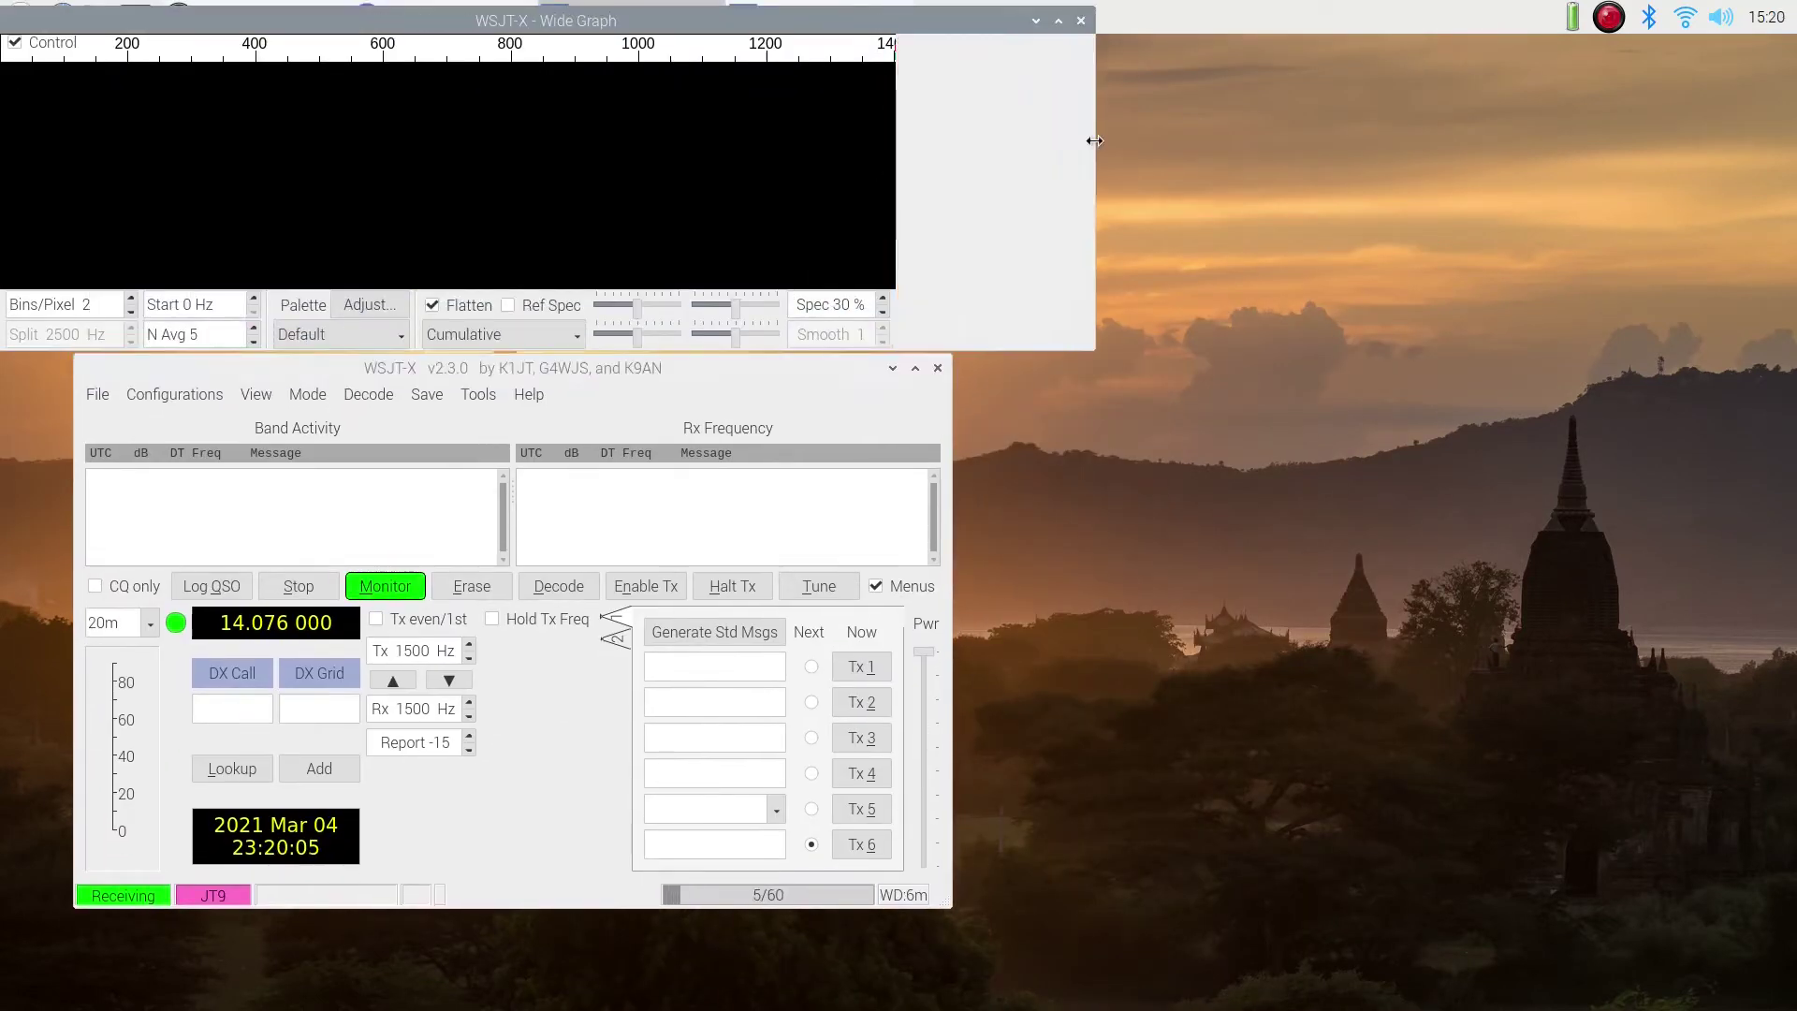
# Step: In the WSJT-X settings, enter the station's call sign and set the grid to DM14SC
pyautogui.click(95, 389)
pyautogui.click(187, 701)
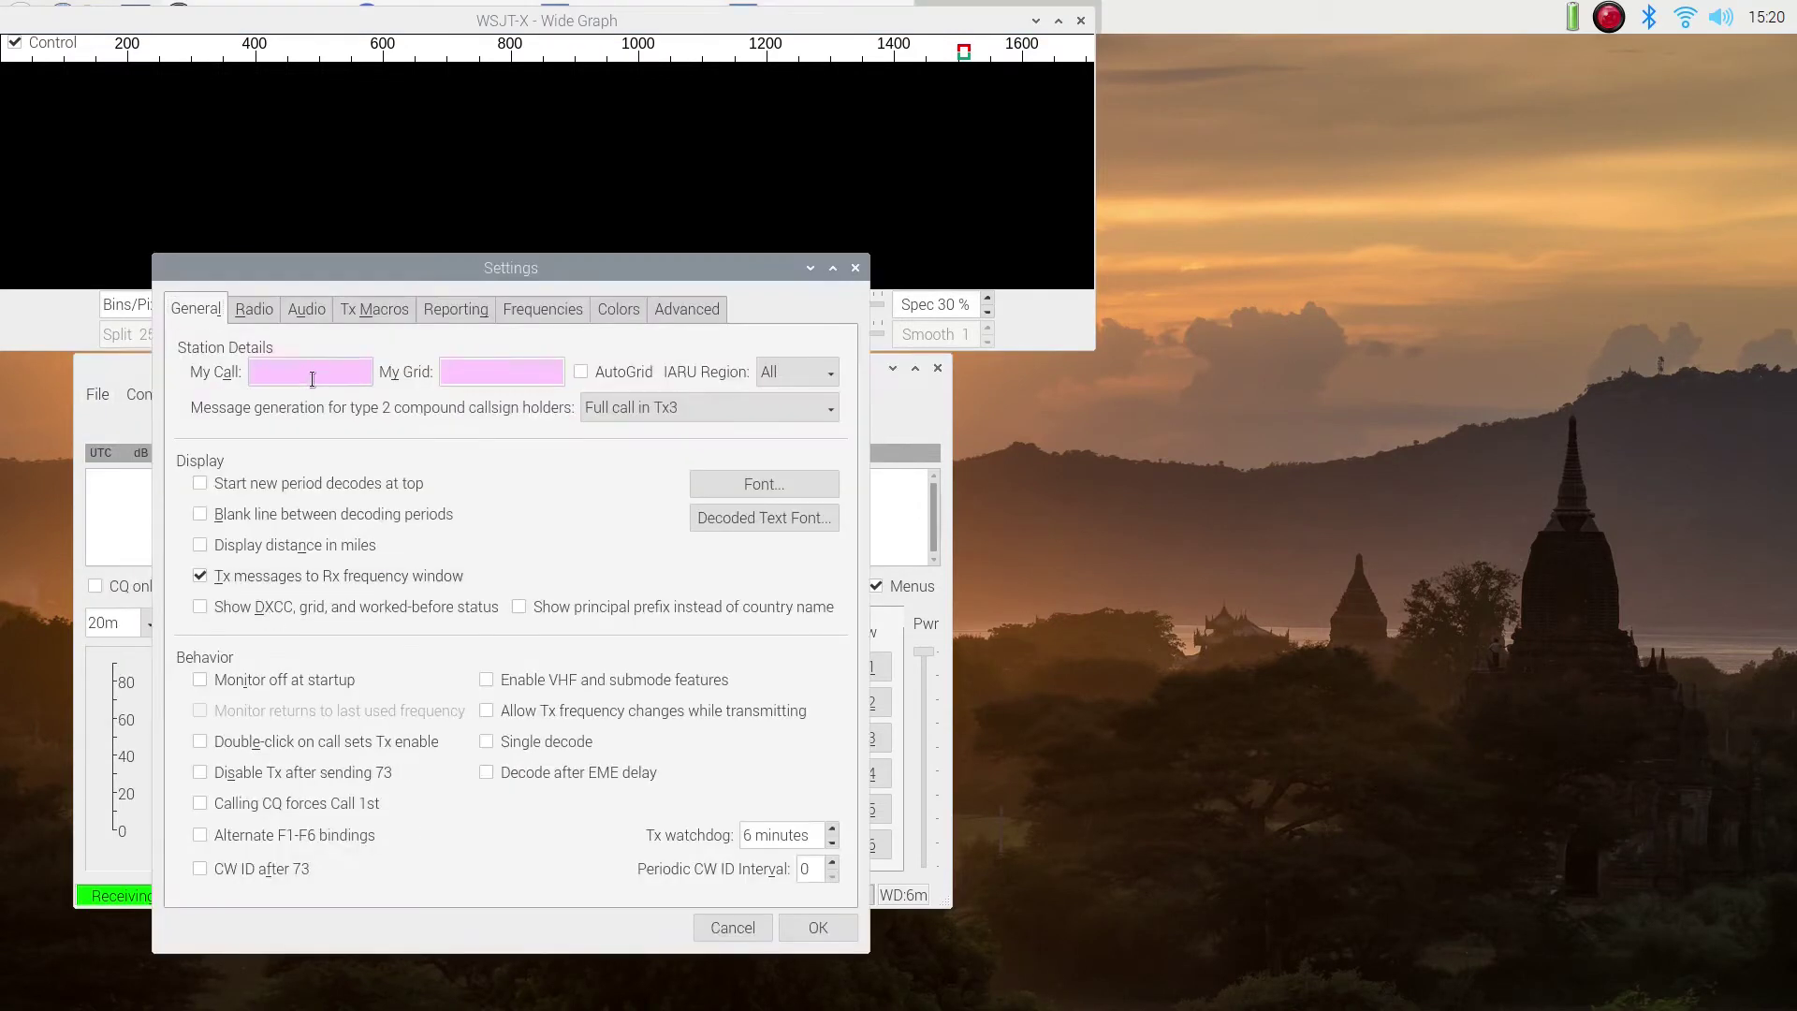
pyautogui.write('W6BZY')
pyautogui.press('Tab')
pyautogui.write('dm')
# Step: Enable new decodes at top, blank lines between periods, distance in miles, DXCC/grid/worked-before status, and the "Double-click on call sets Tx enable" option
pyautogui.click(250, 481)
pyautogui.click(205, 514)
pyautogui.click(203, 545)
pyautogui.click(279, 609)
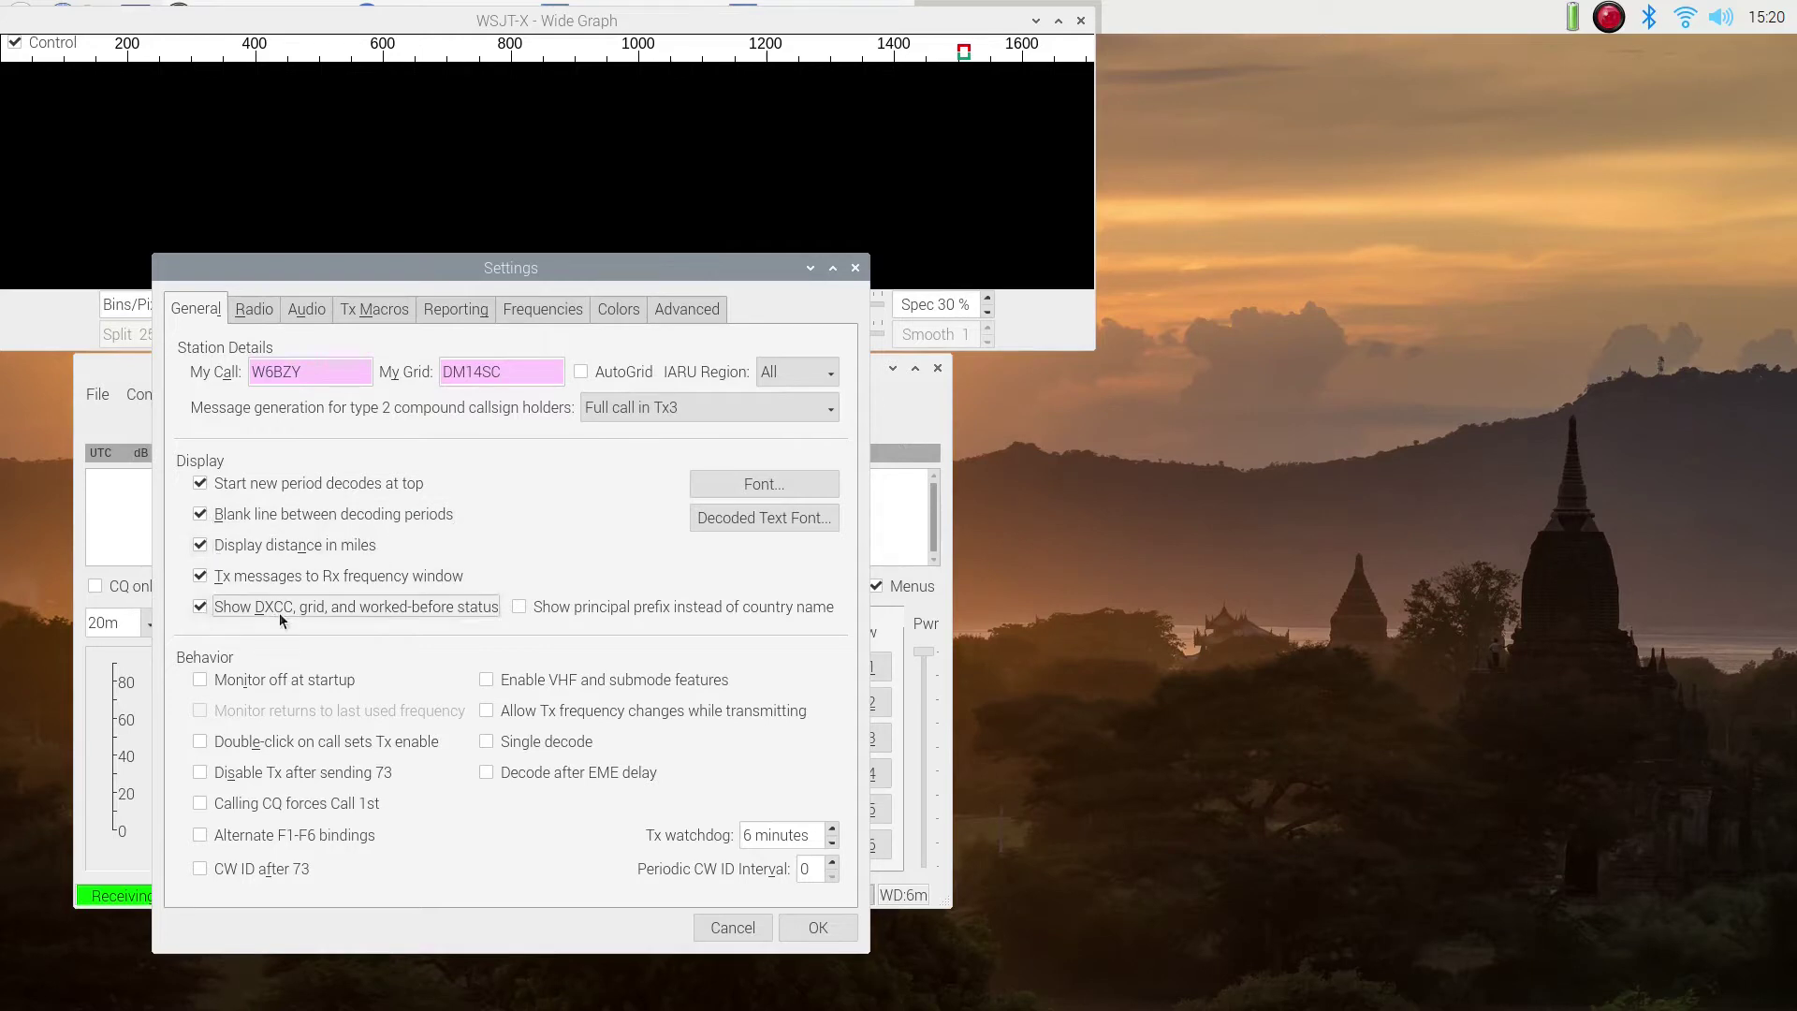
pyautogui.click(225, 741)
# Step: Set the rig to Icom IC-7300 with 19200 baud, eight data bits and no handshake
pyautogui.click(254, 309)
pyautogui.click(259, 344)
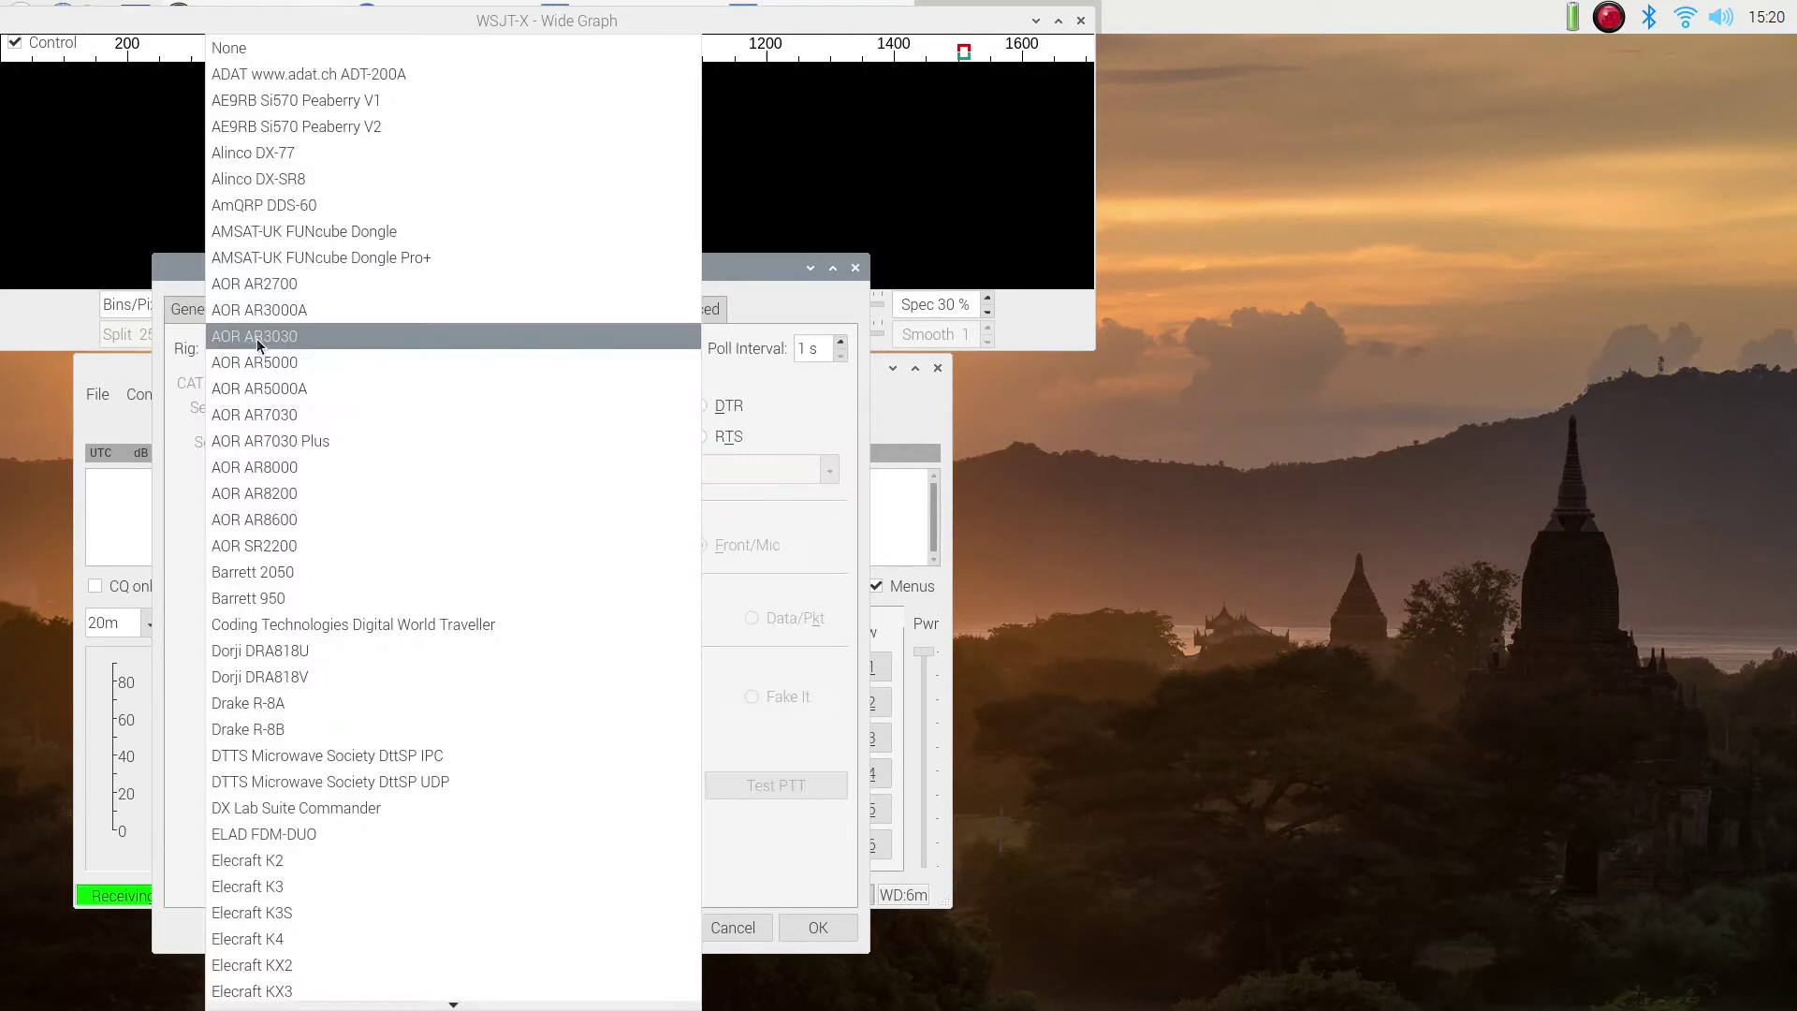
pyautogui.scroll(-20, 261, 328)
pyautogui.click(295, 666)
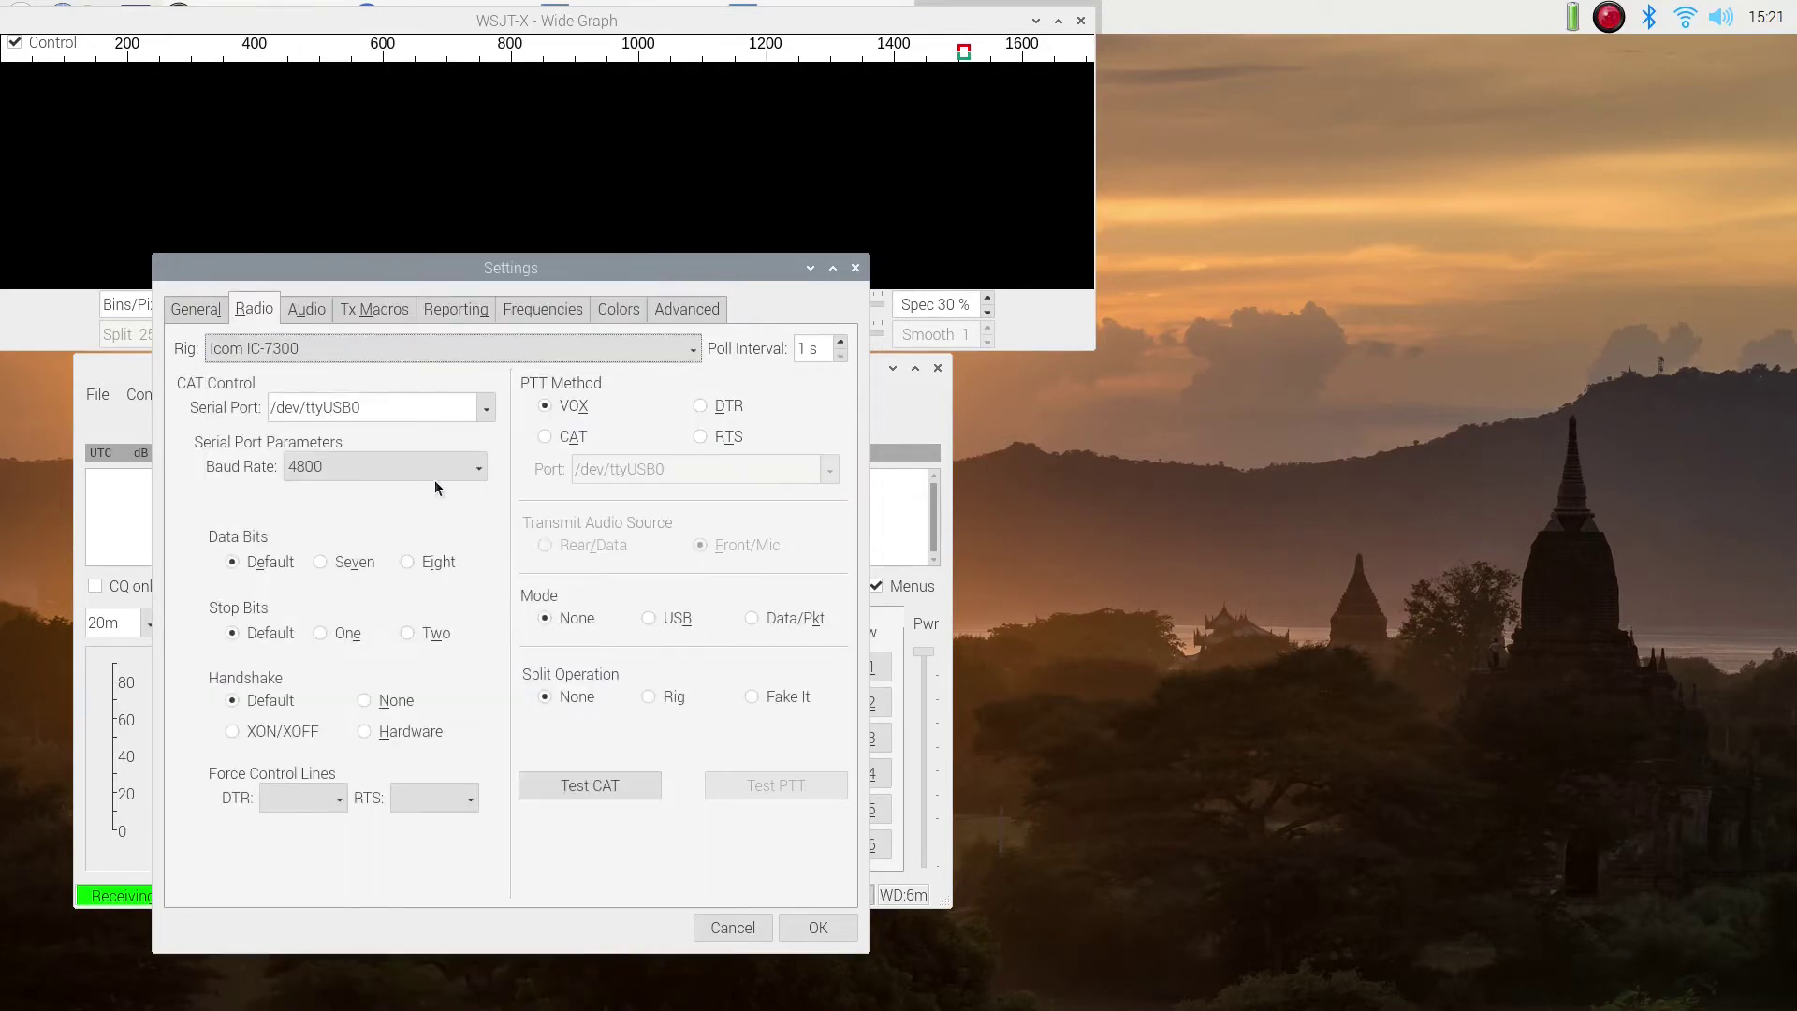
pyautogui.click(435, 476)
pyautogui.click(447, 517)
pyautogui.click(436, 562)
pyautogui.click(365, 704)
# Step: Set the PTT method to CAT, mode to Data/Pkt and split operation to Fake It, using serial port /dev/ttyUSB0
pyautogui.click(566, 438)
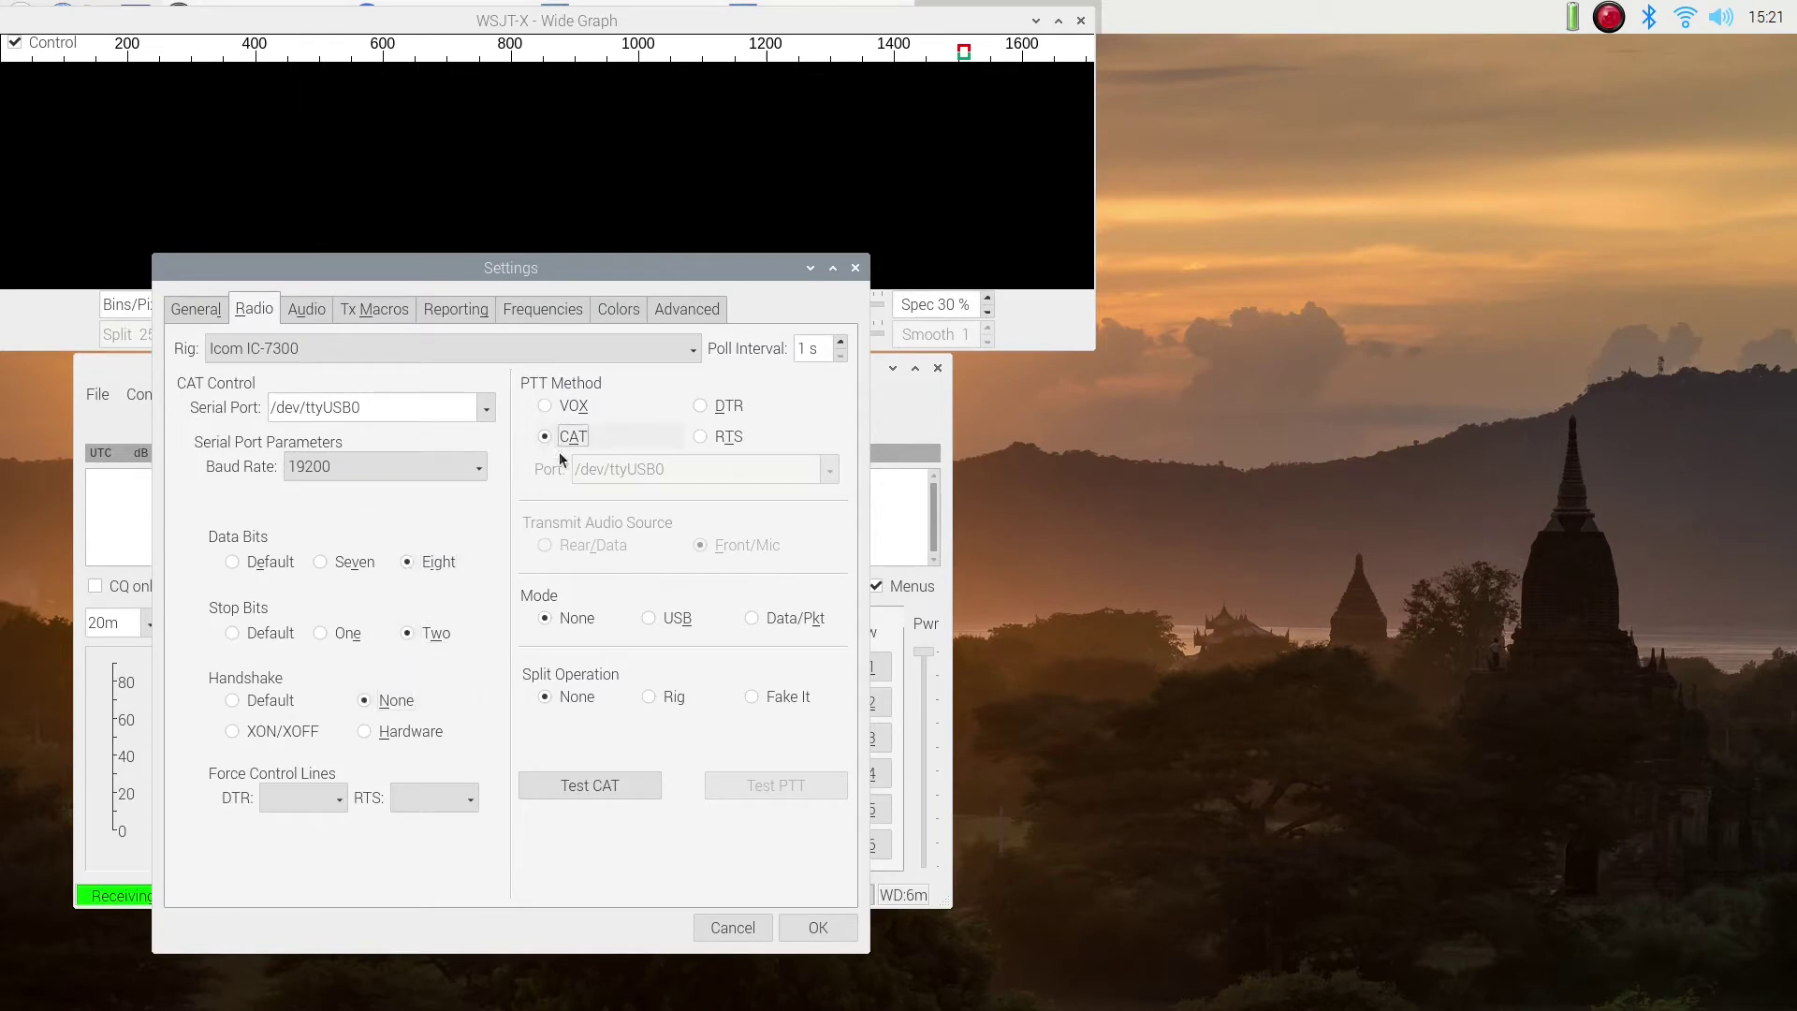
pyautogui.click(754, 697)
pyautogui.click(485, 412)
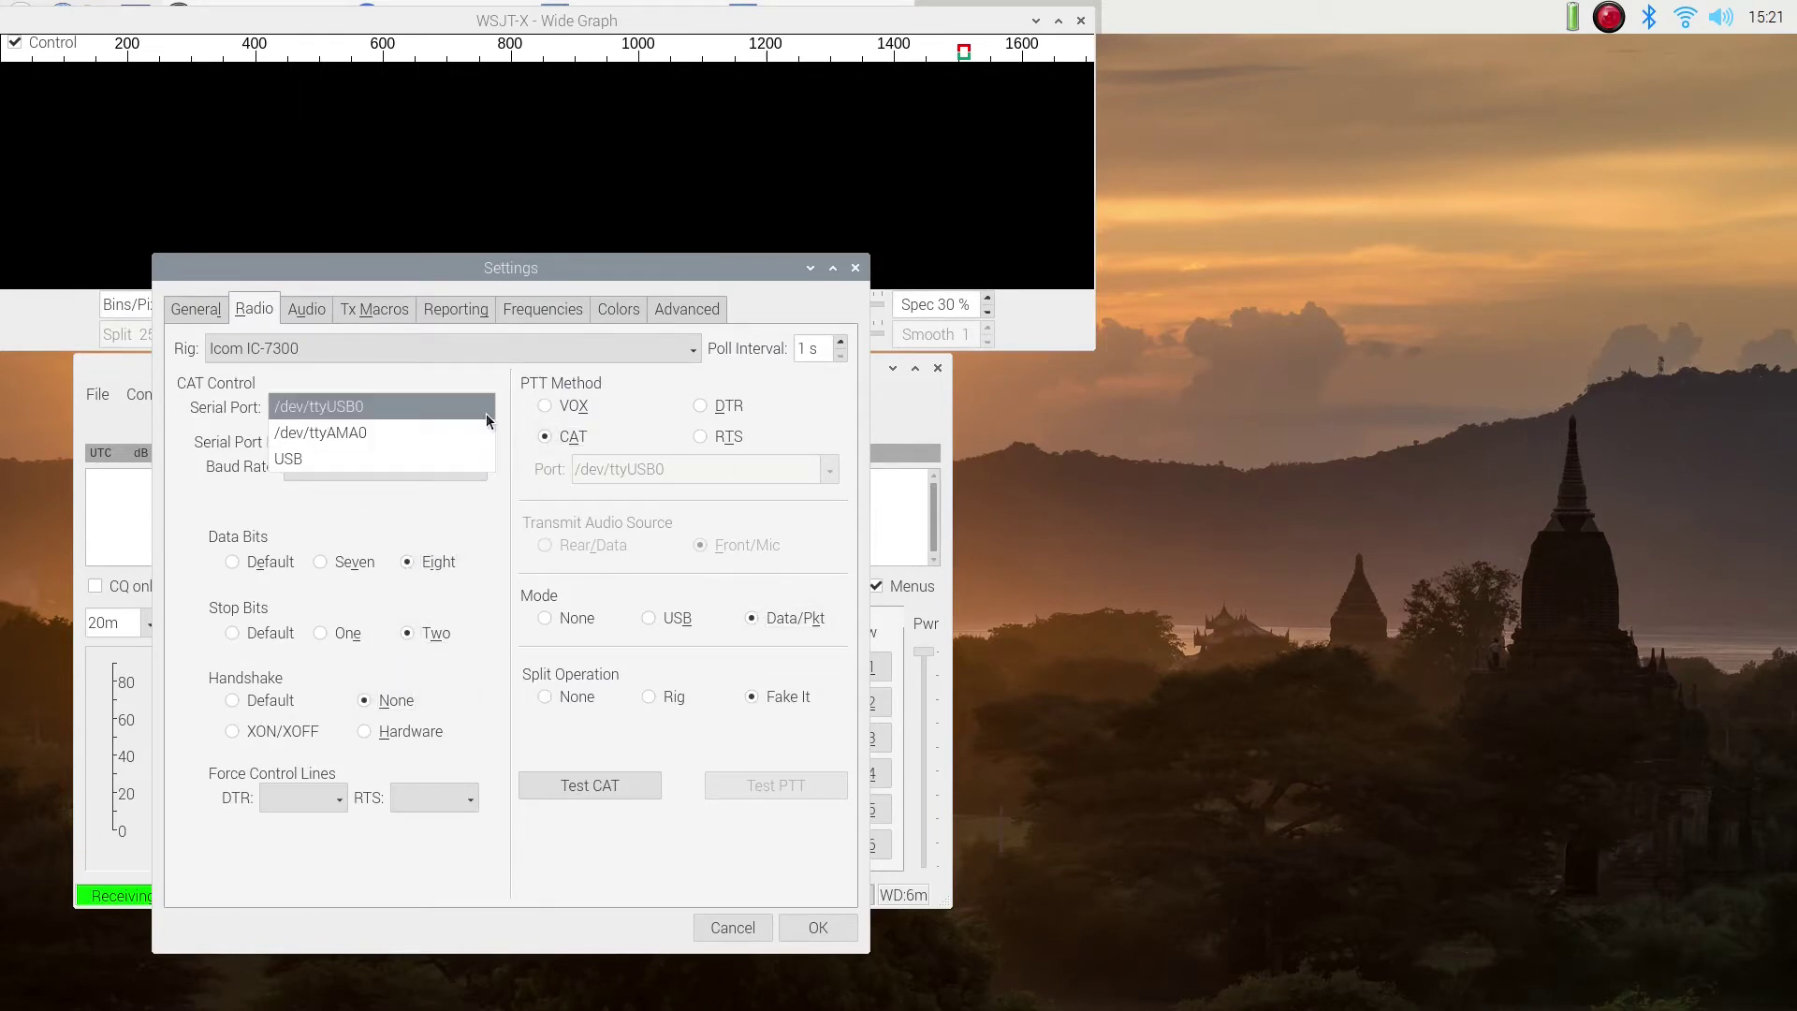
pyautogui.click(486, 412)
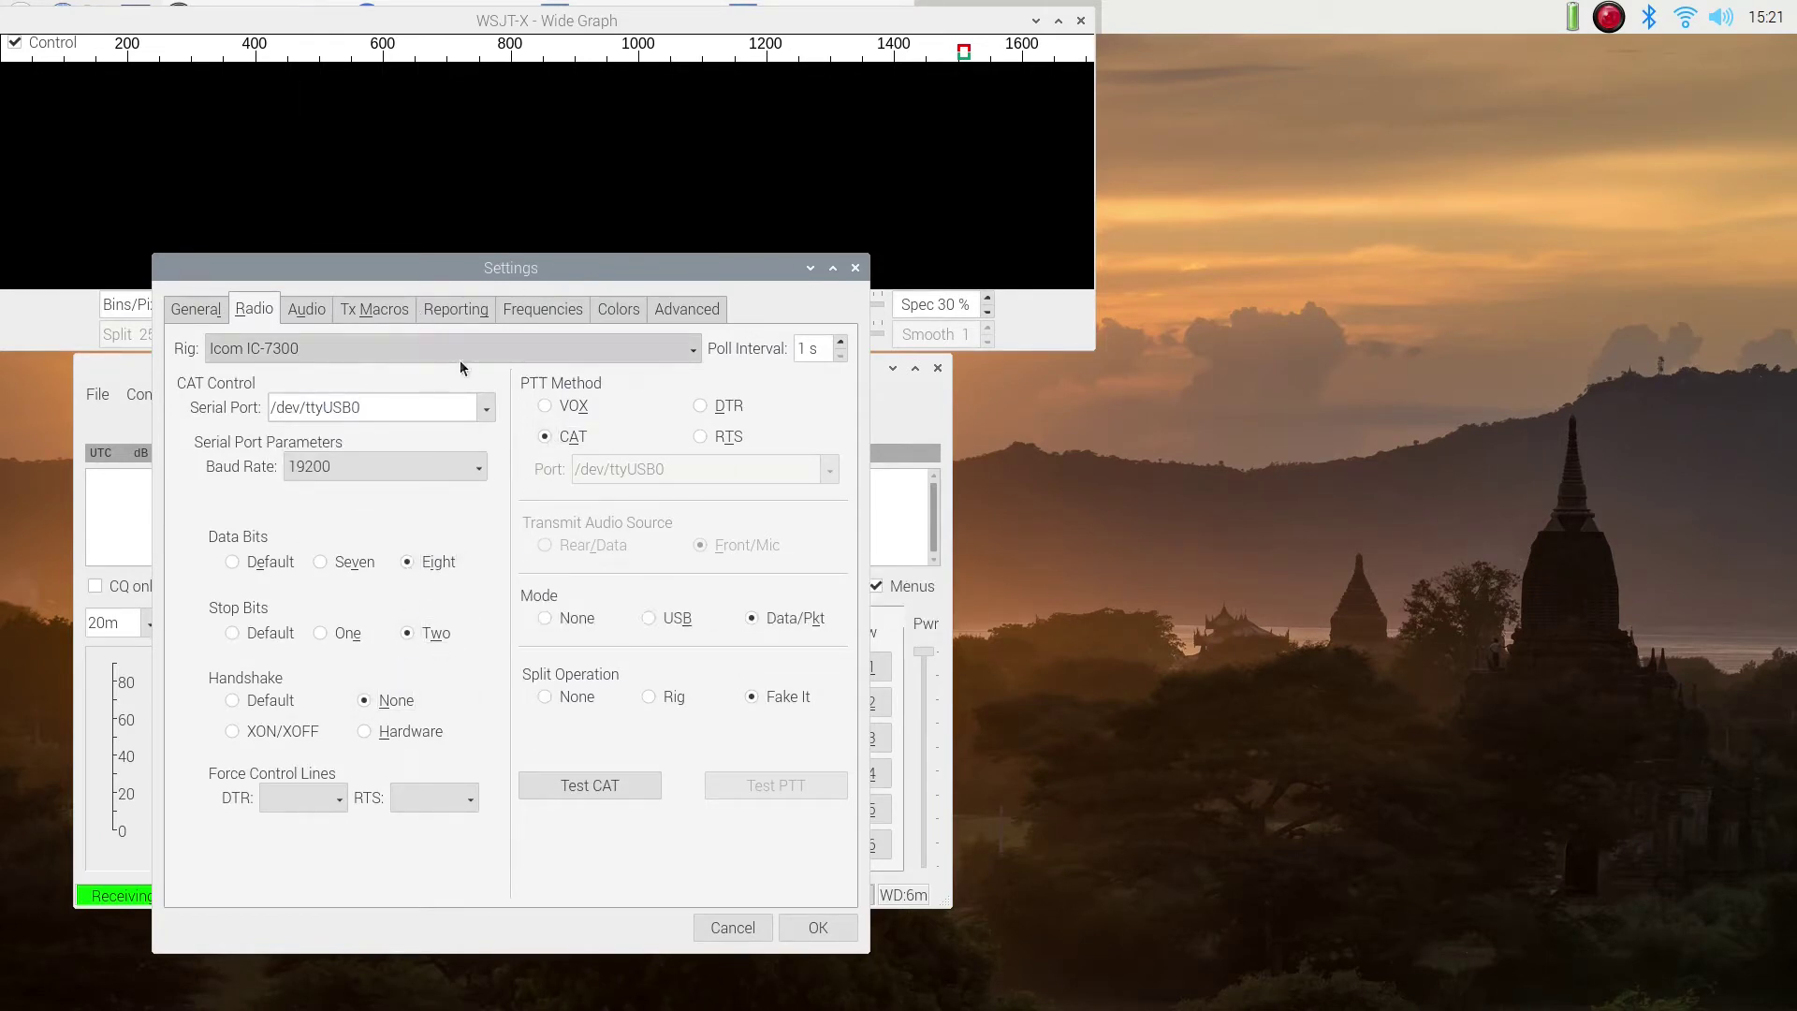
# Step: Set the soundcard input to alsa_input.usb-Burr-Brown_from_TI_USB_Audio_CODEC-00.analog-stereo and the output to alsa_output.platform-bcm2835_audio.digital-stereo
pyautogui.click(306, 309)
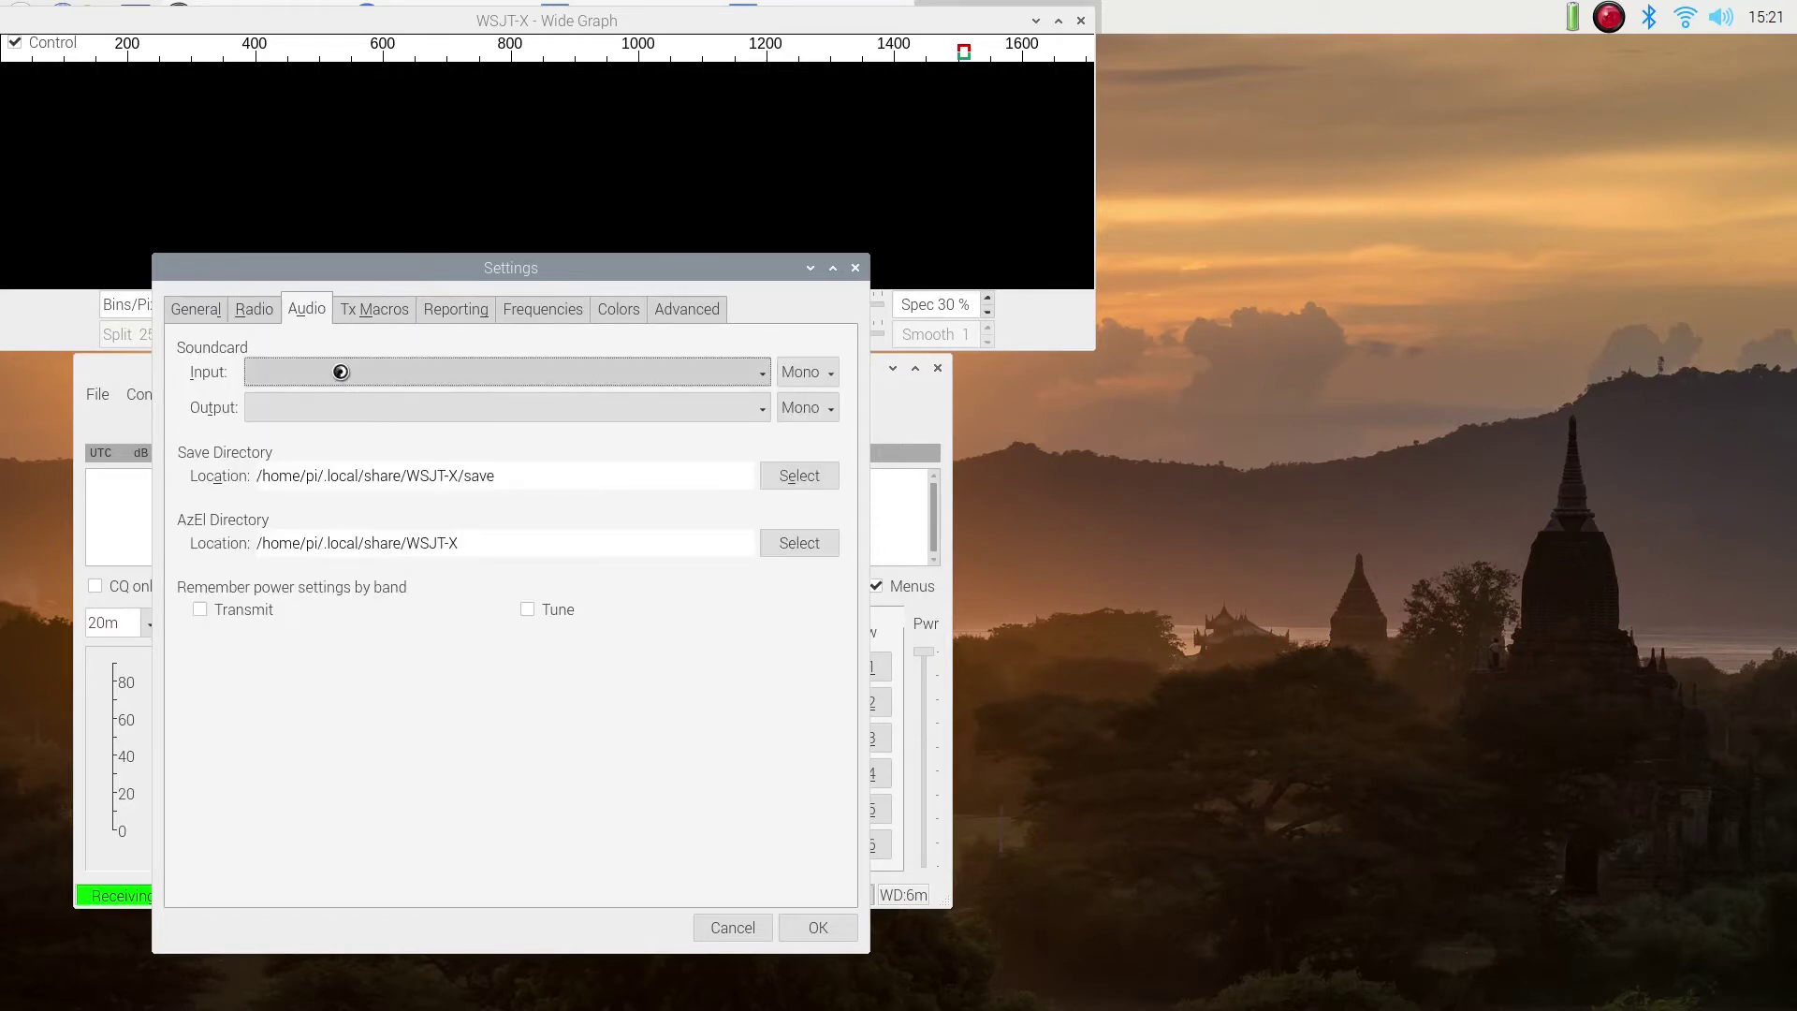
pyautogui.click(340, 372)
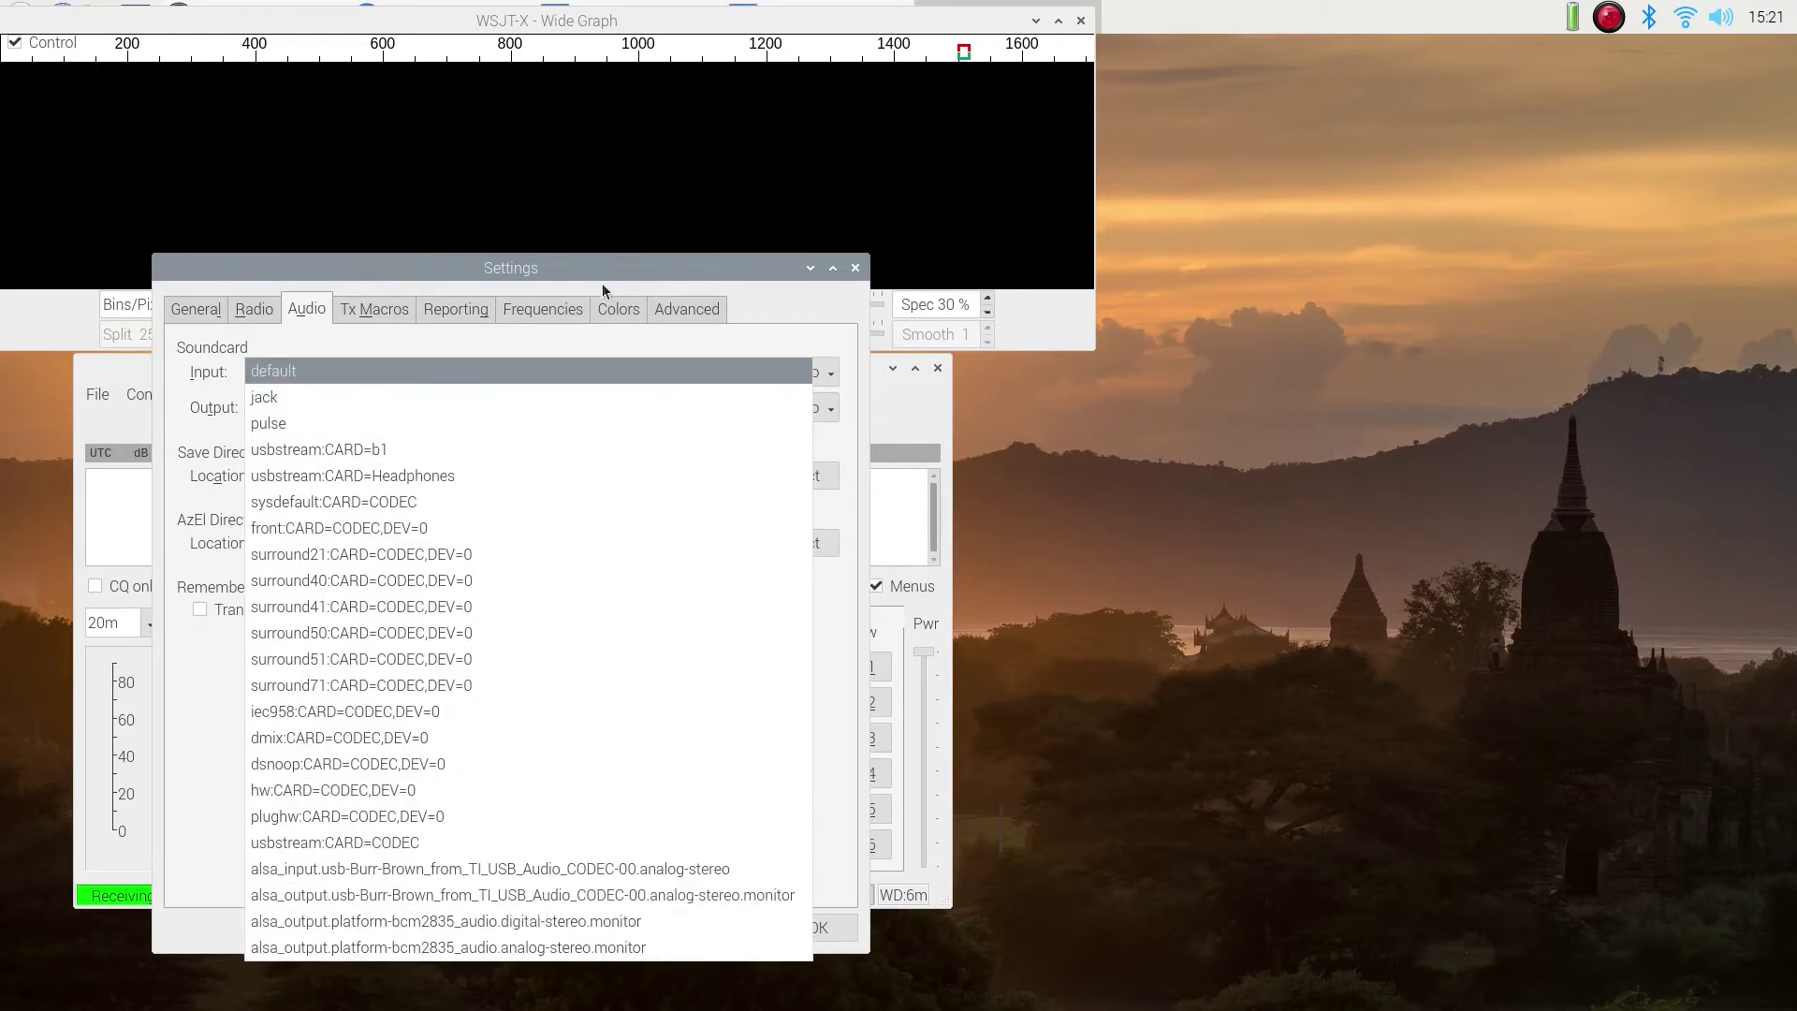
pyautogui.click(749, 237)
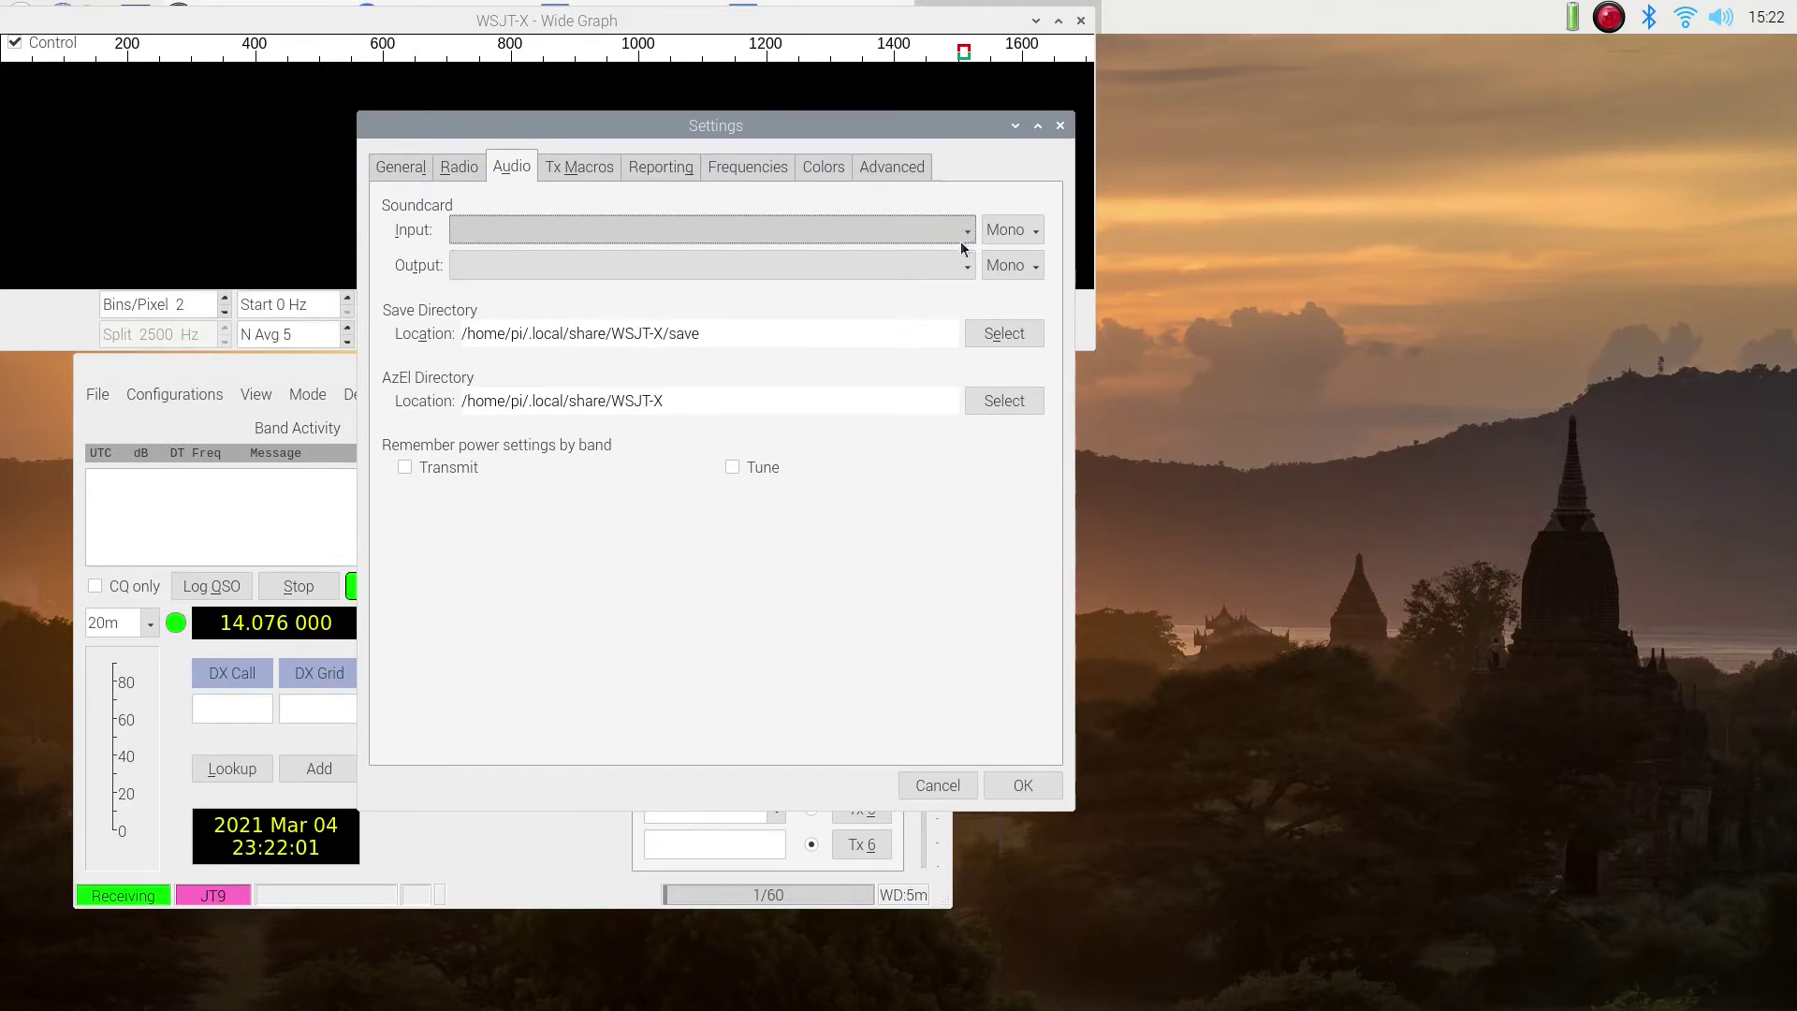
pyautogui.click(960, 239)
pyautogui.click(896, 726)
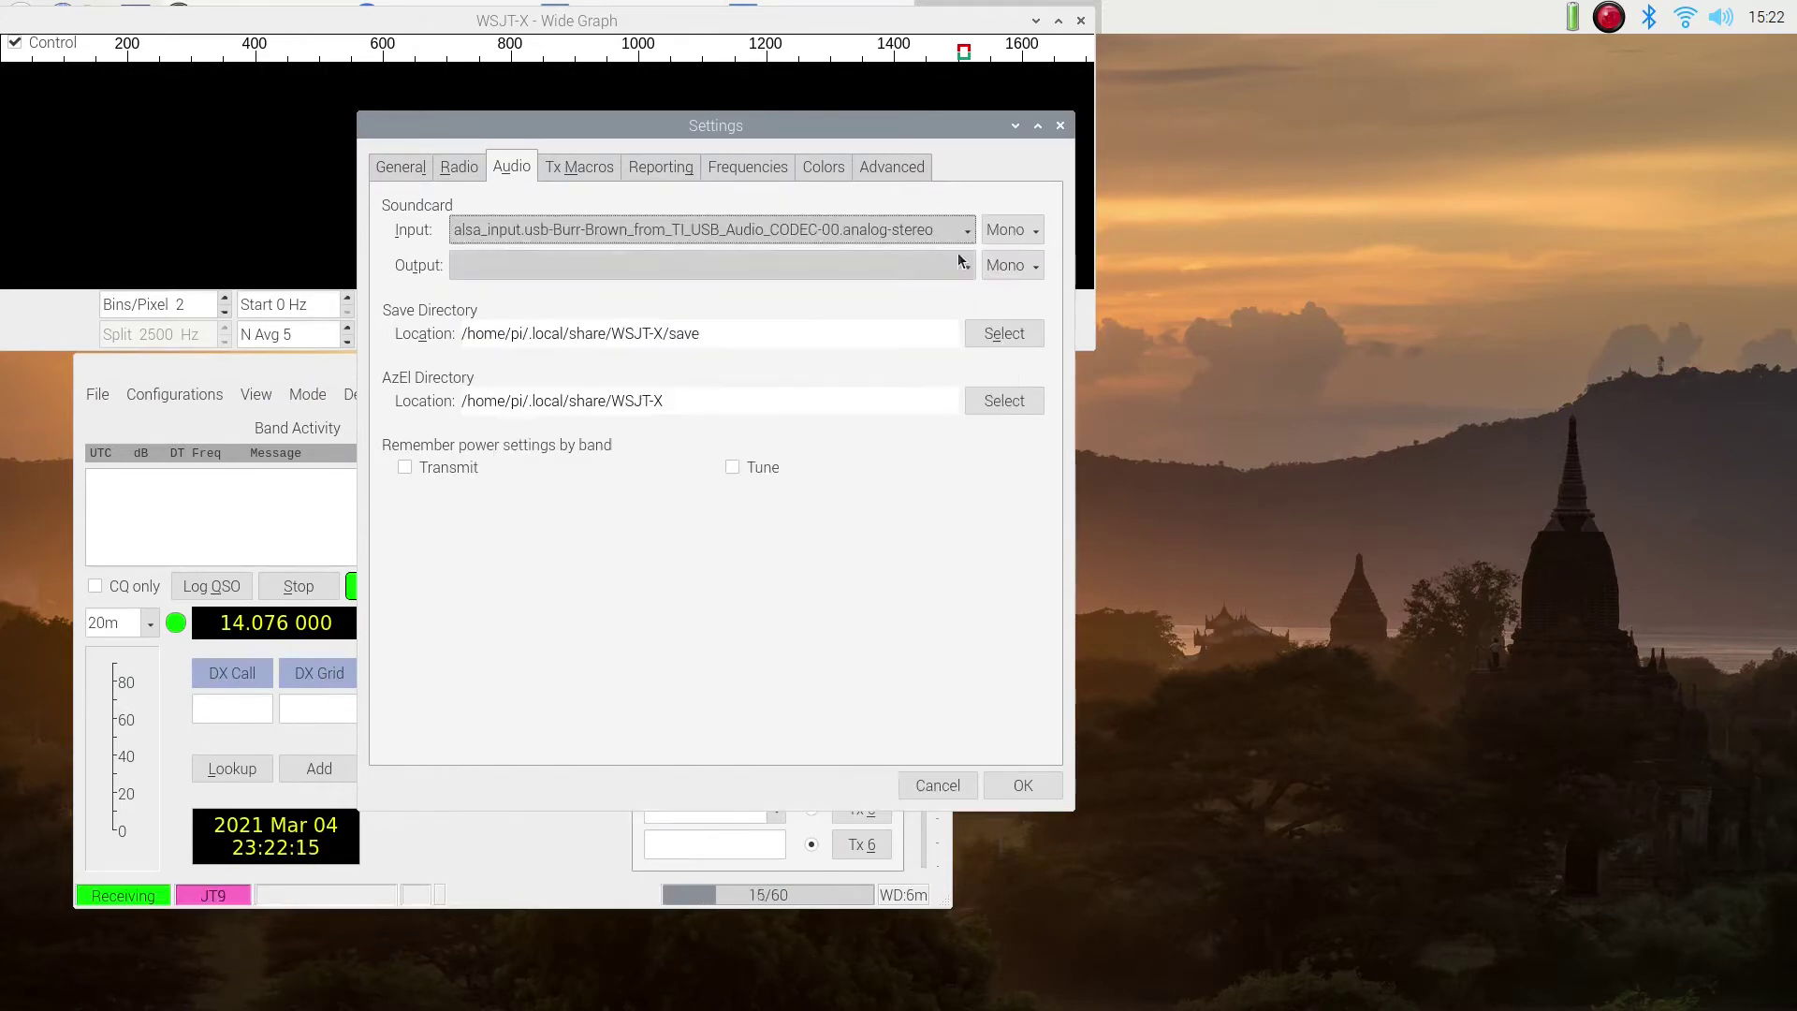
pyautogui.click(959, 261)
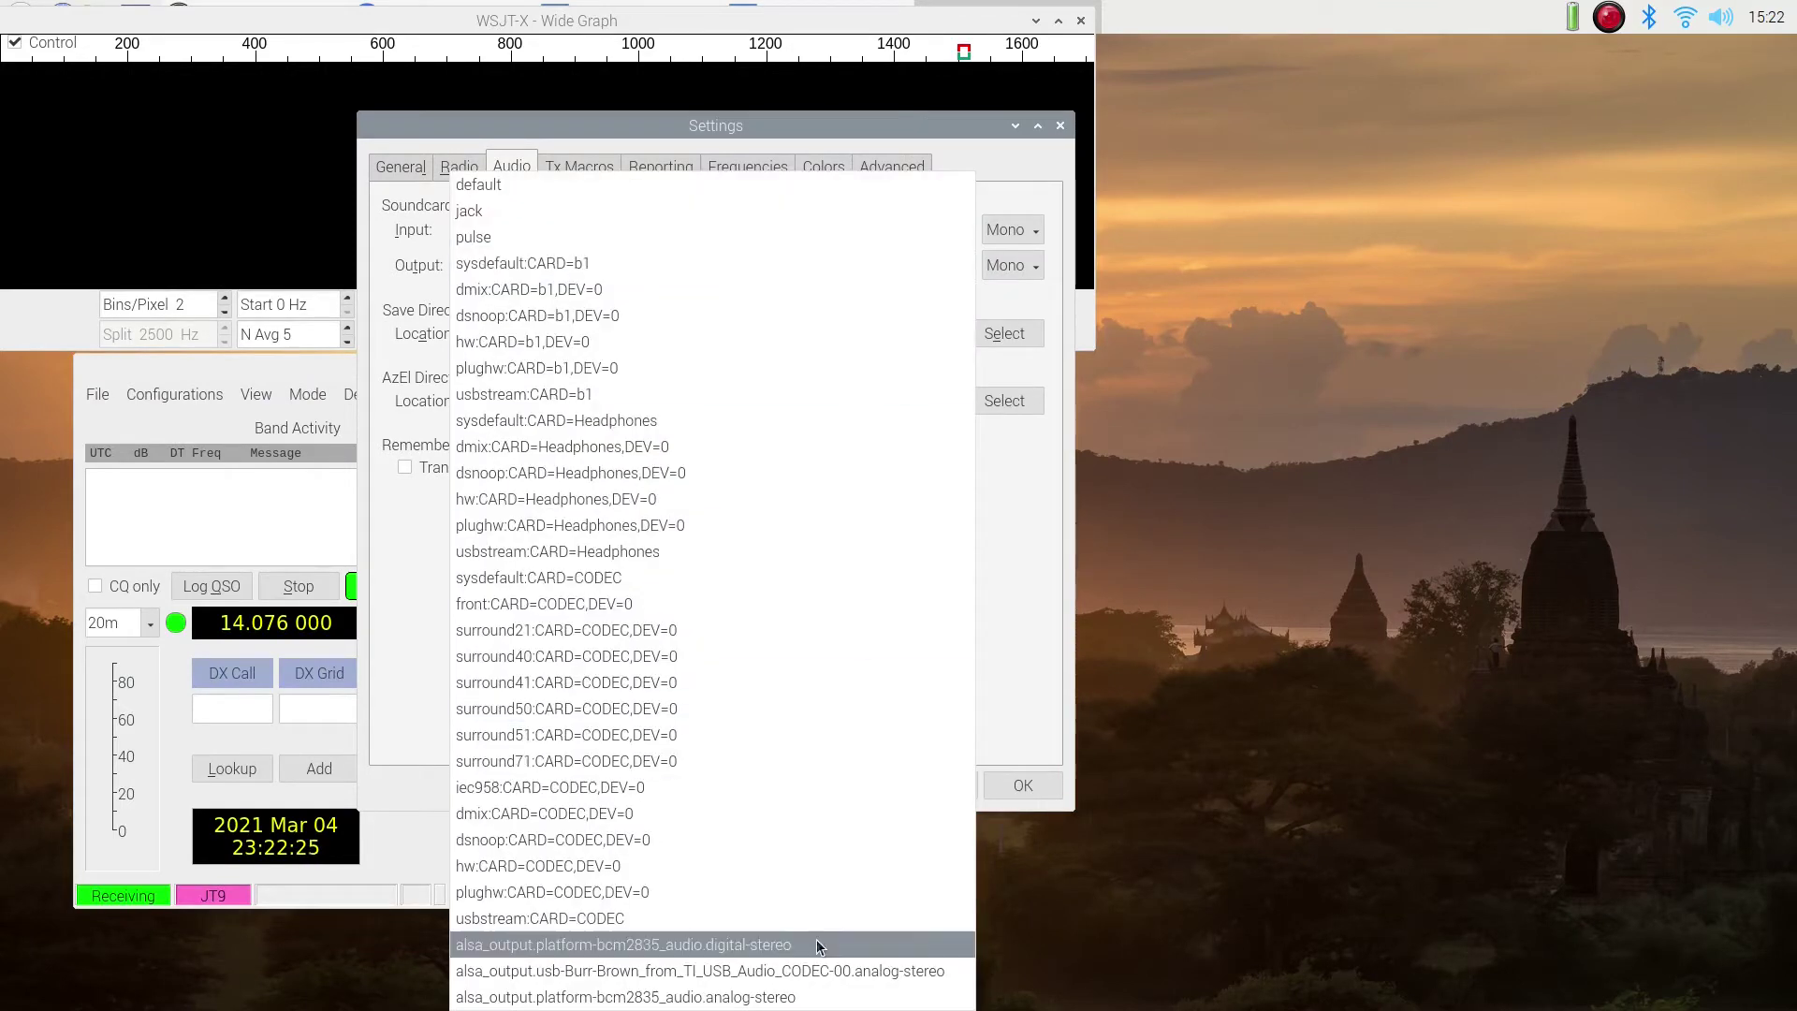
pyautogui.click(811, 943)
# Step: In the reporting settings, enable PSK Reporter Spotting, accepting UDP requests, notification of accepted requests, and window restoring on accepted requests
pyautogui.click(582, 167)
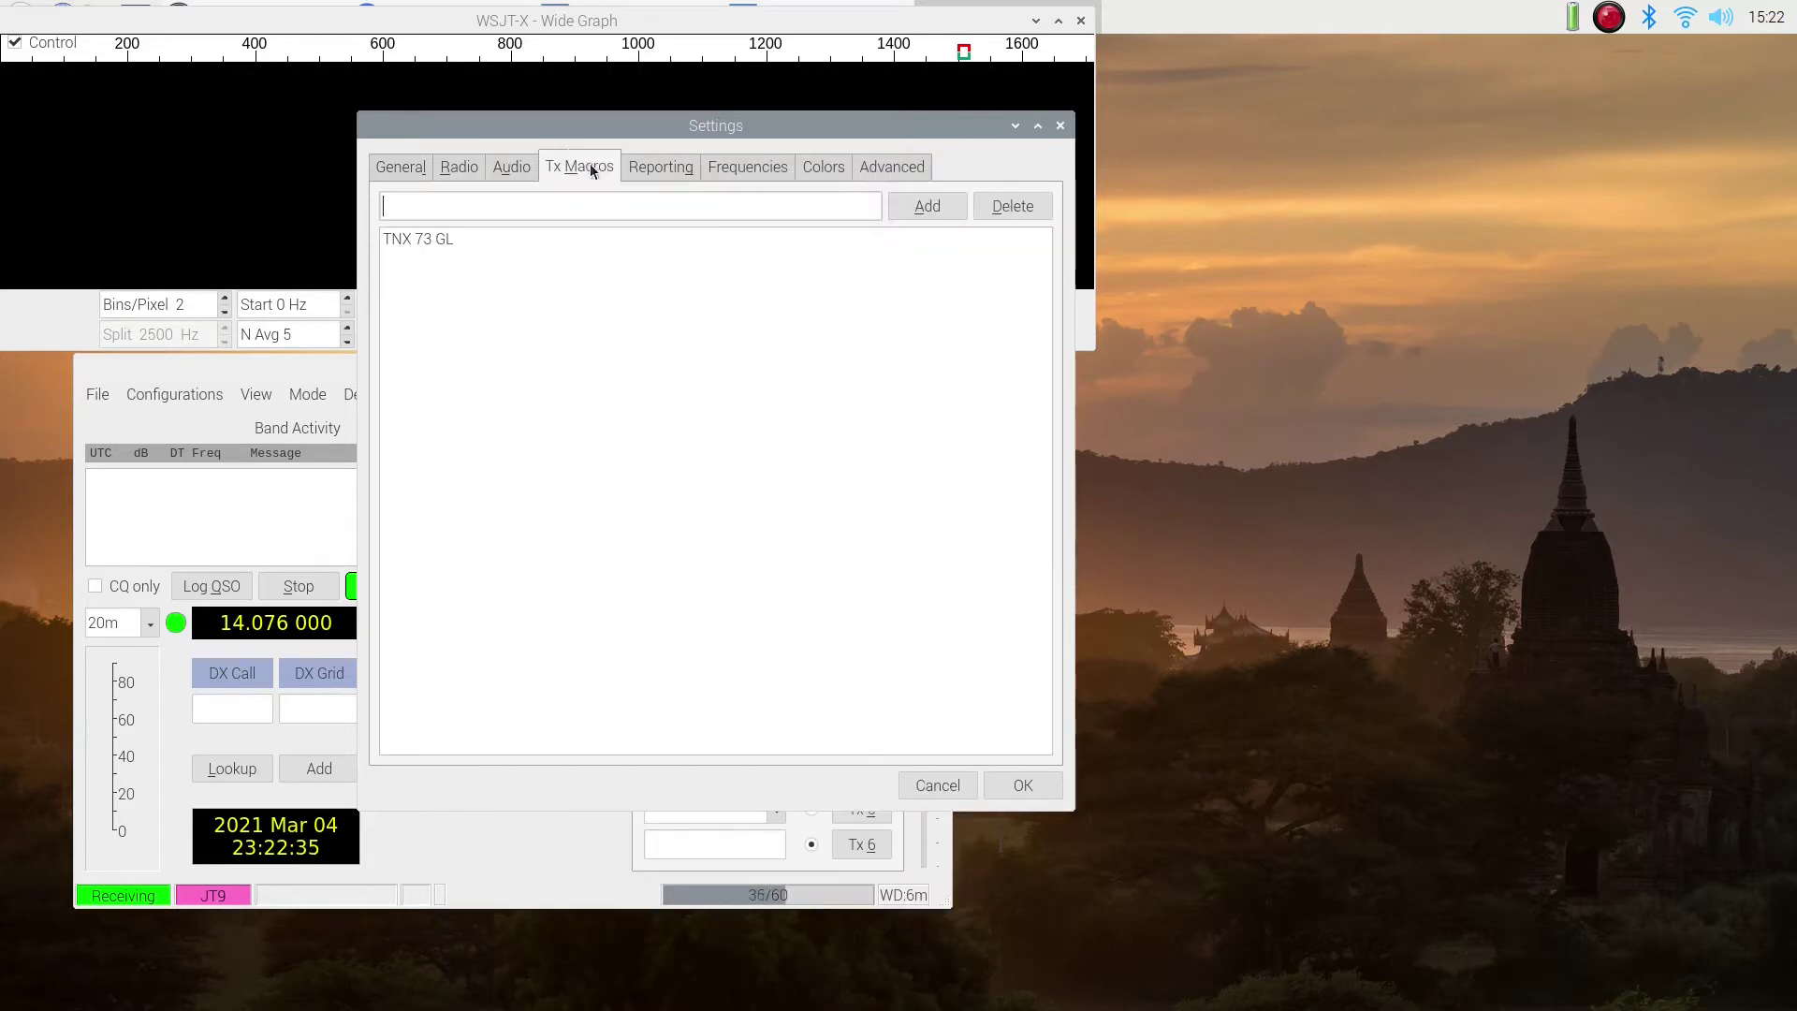
pyautogui.click(664, 173)
pyautogui.click(416, 429)
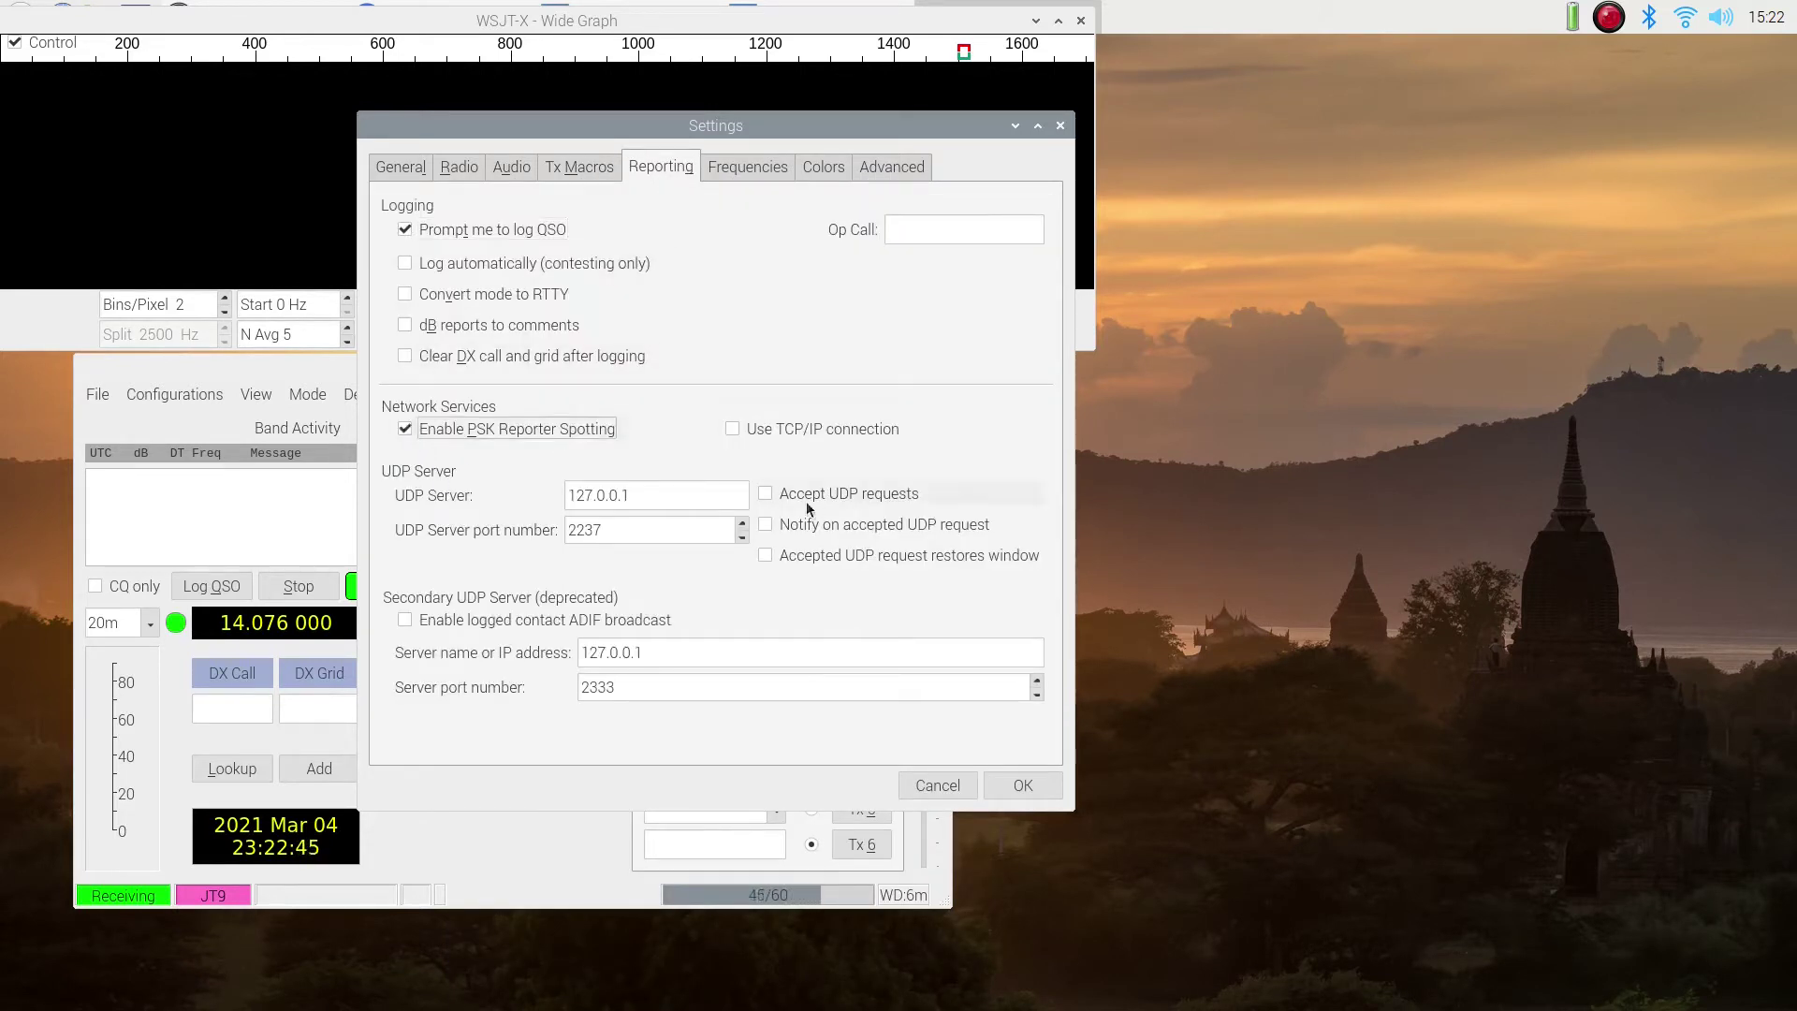
pyautogui.click(767, 494)
pyautogui.click(769, 525)
pyautogui.click(771, 554)
# Step: Enable decode highlighting for New ITU Zone, New Grid and New Call, including their on-band variants
pyautogui.click(824, 166)
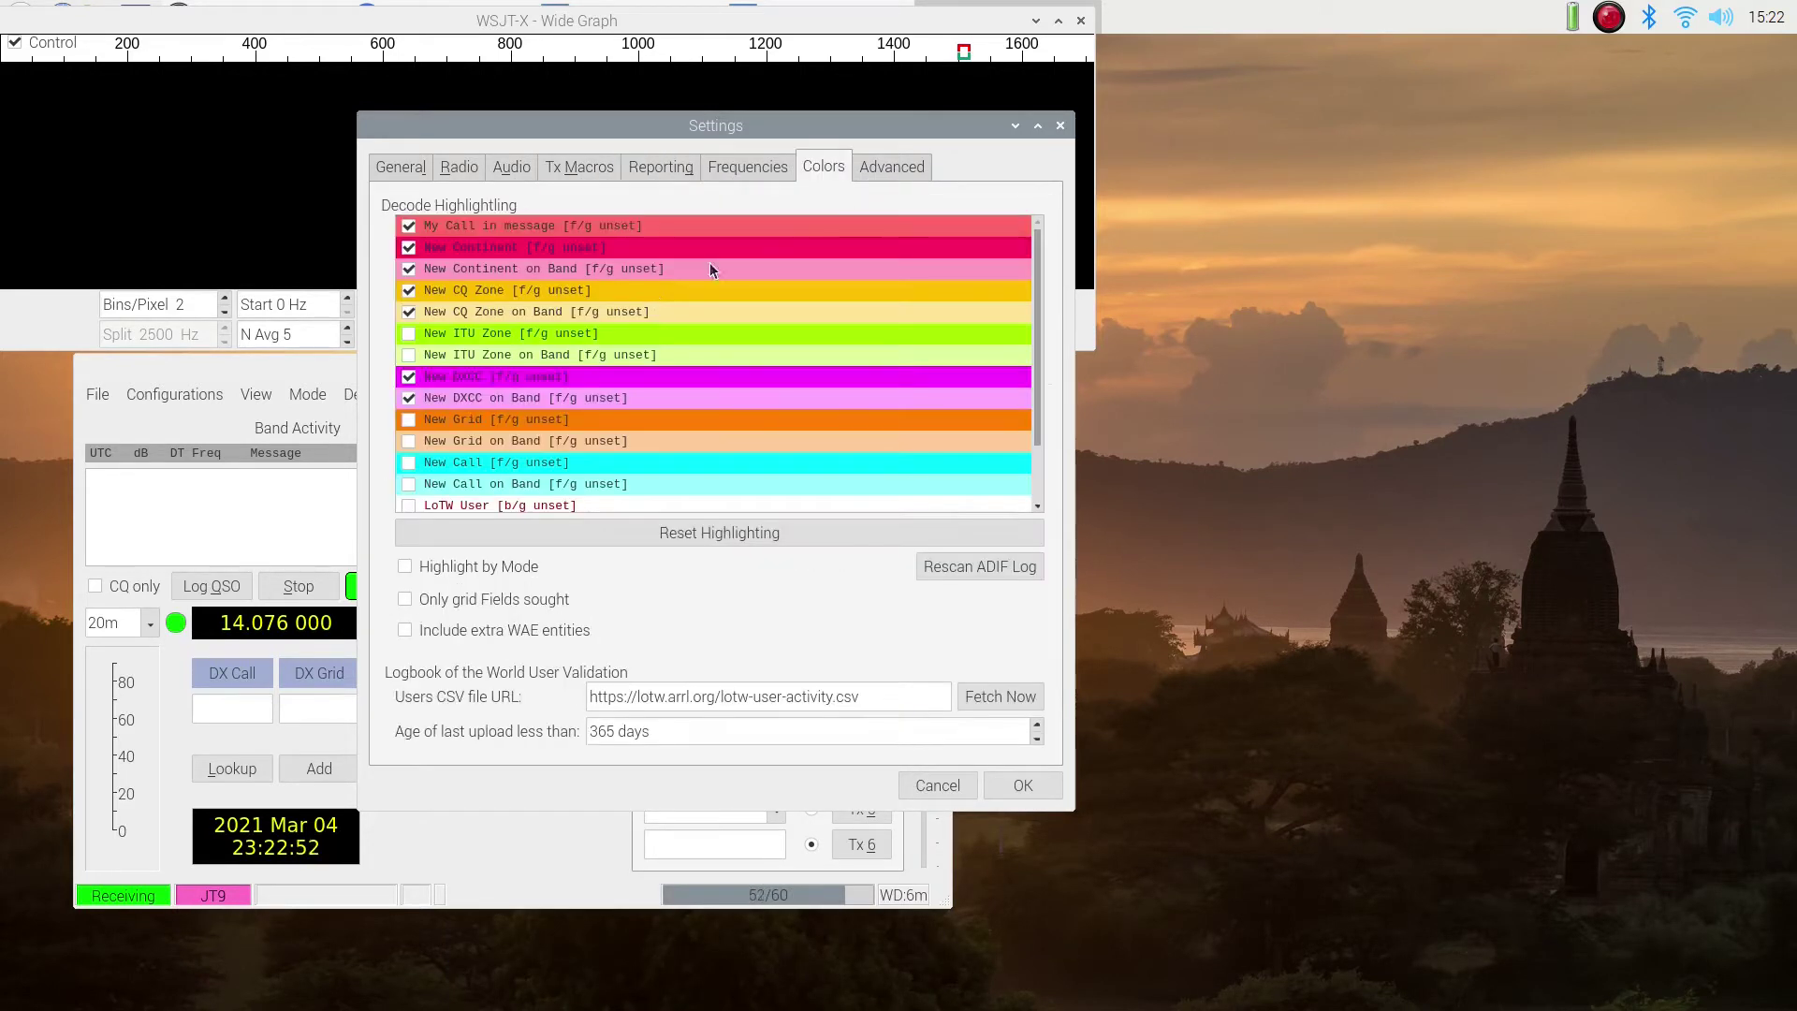
pyautogui.click(408, 354)
pyautogui.click(408, 419)
pyautogui.click(408, 441)
pyautogui.click(408, 462)
pyautogui.click(408, 484)
pyautogui.scroll(-1, 513, 419)
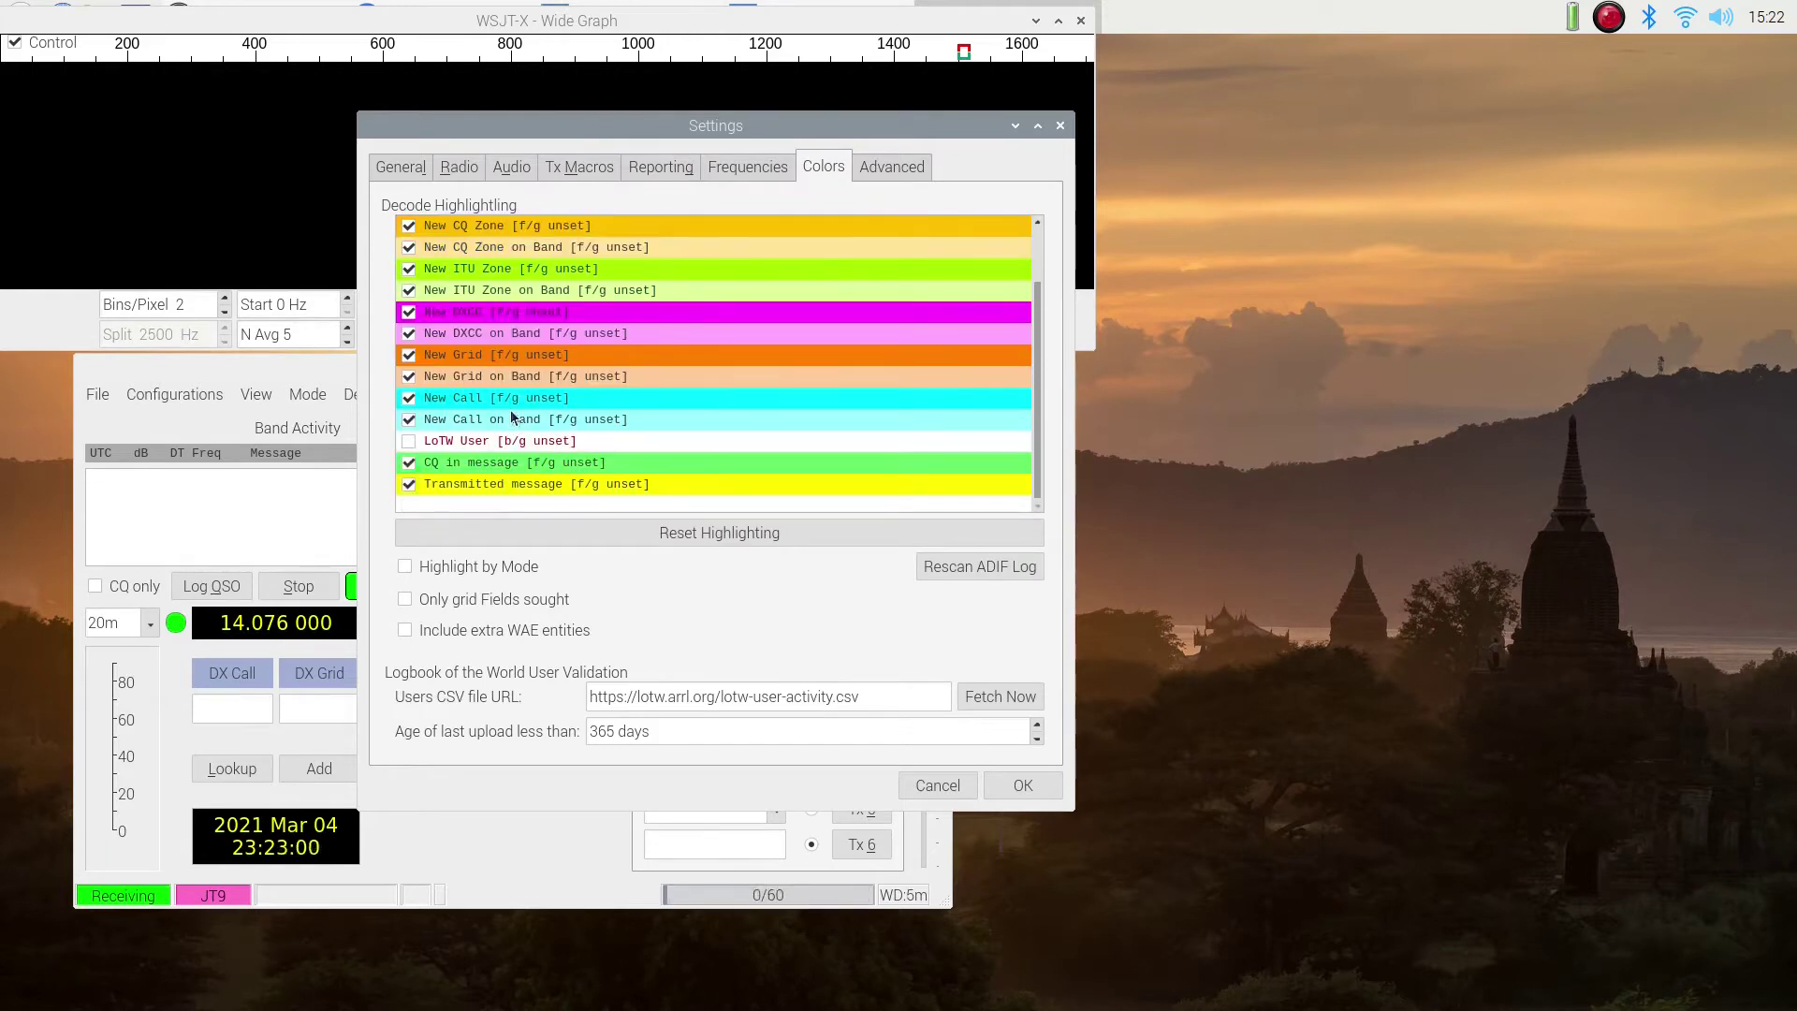
# Step: Test the CAT connection to the radio from the radio settings
pyautogui.click(455, 173)
pyautogui.click(805, 643)
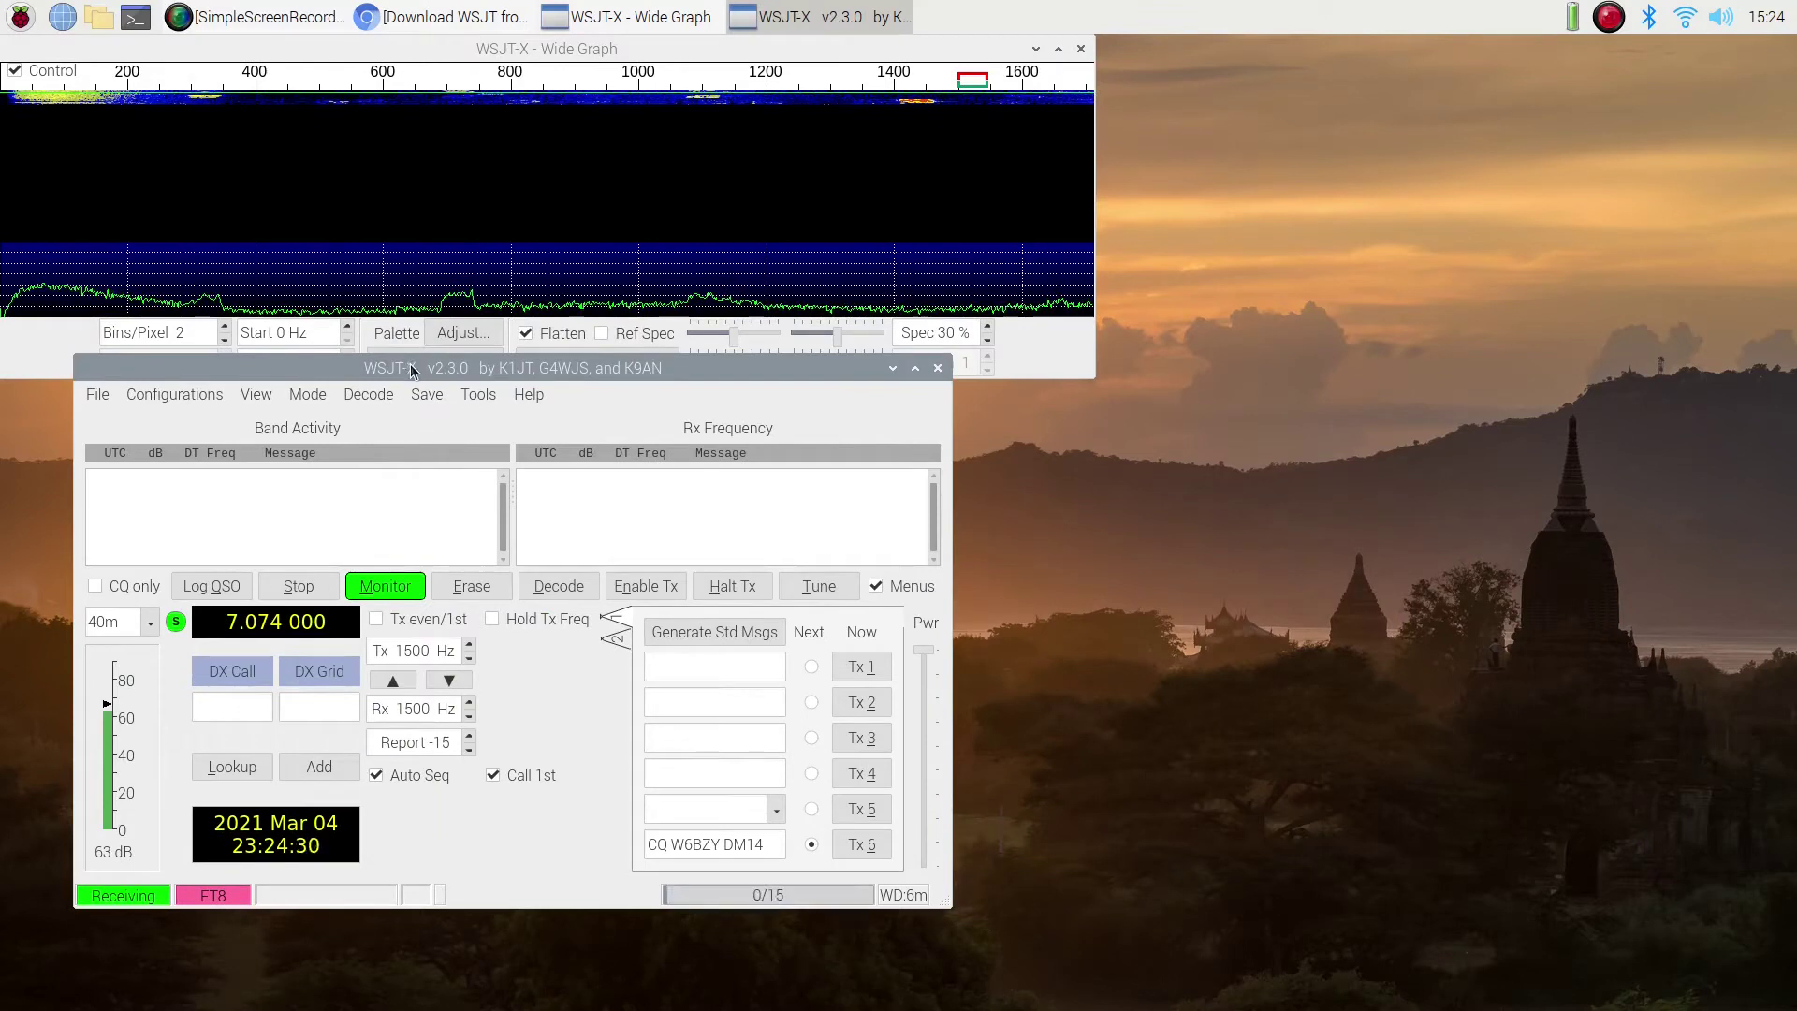
# Step: Place the main WSJT-X window beneath the Wide Graph, then widen and shorten the Wide Graph to give the main window more height
pyautogui.moveTo(409, 374); pyautogui.dragTo(614, 401)
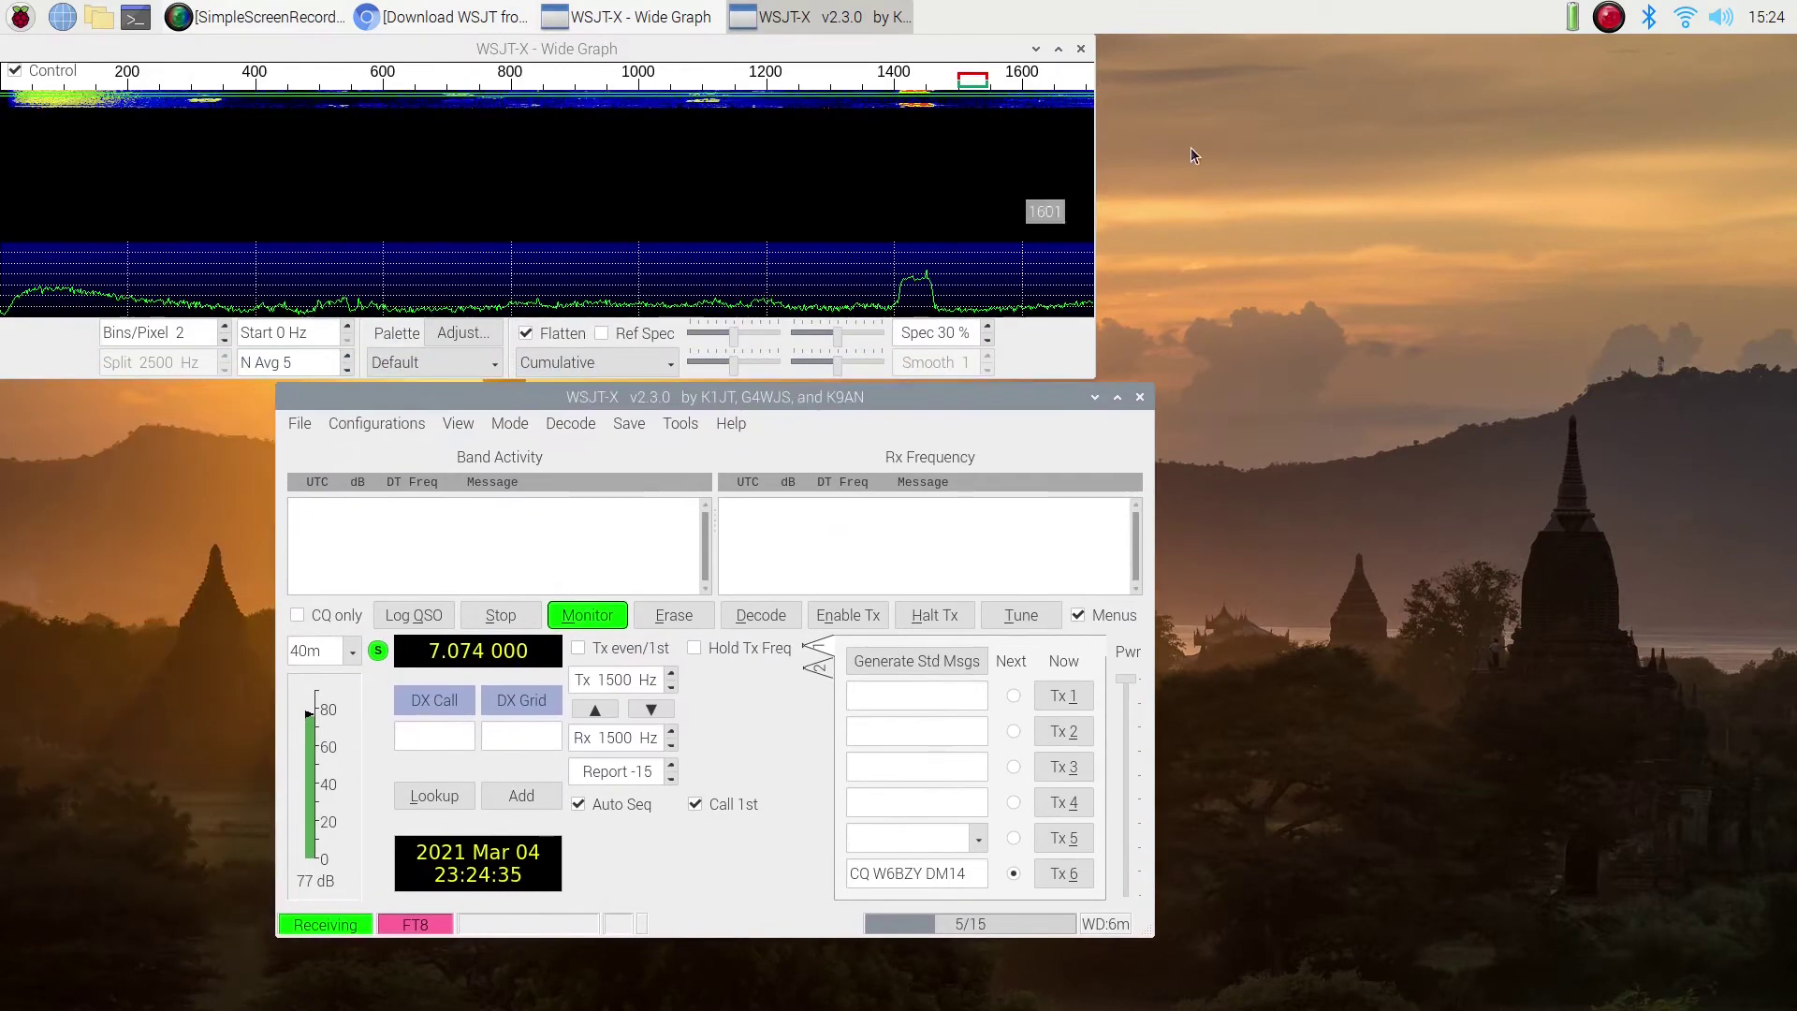
pyautogui.click(1087, 154)
pyautogui.moveTo(1094, 140); pyautogui.dragTo(1755, 99)
pyautogui.moveTo(729, 380); pyautogui.dragTo(734, 229)
pyautogui.moveTo(714, 384); pyautogui.dragTo(714, 233)
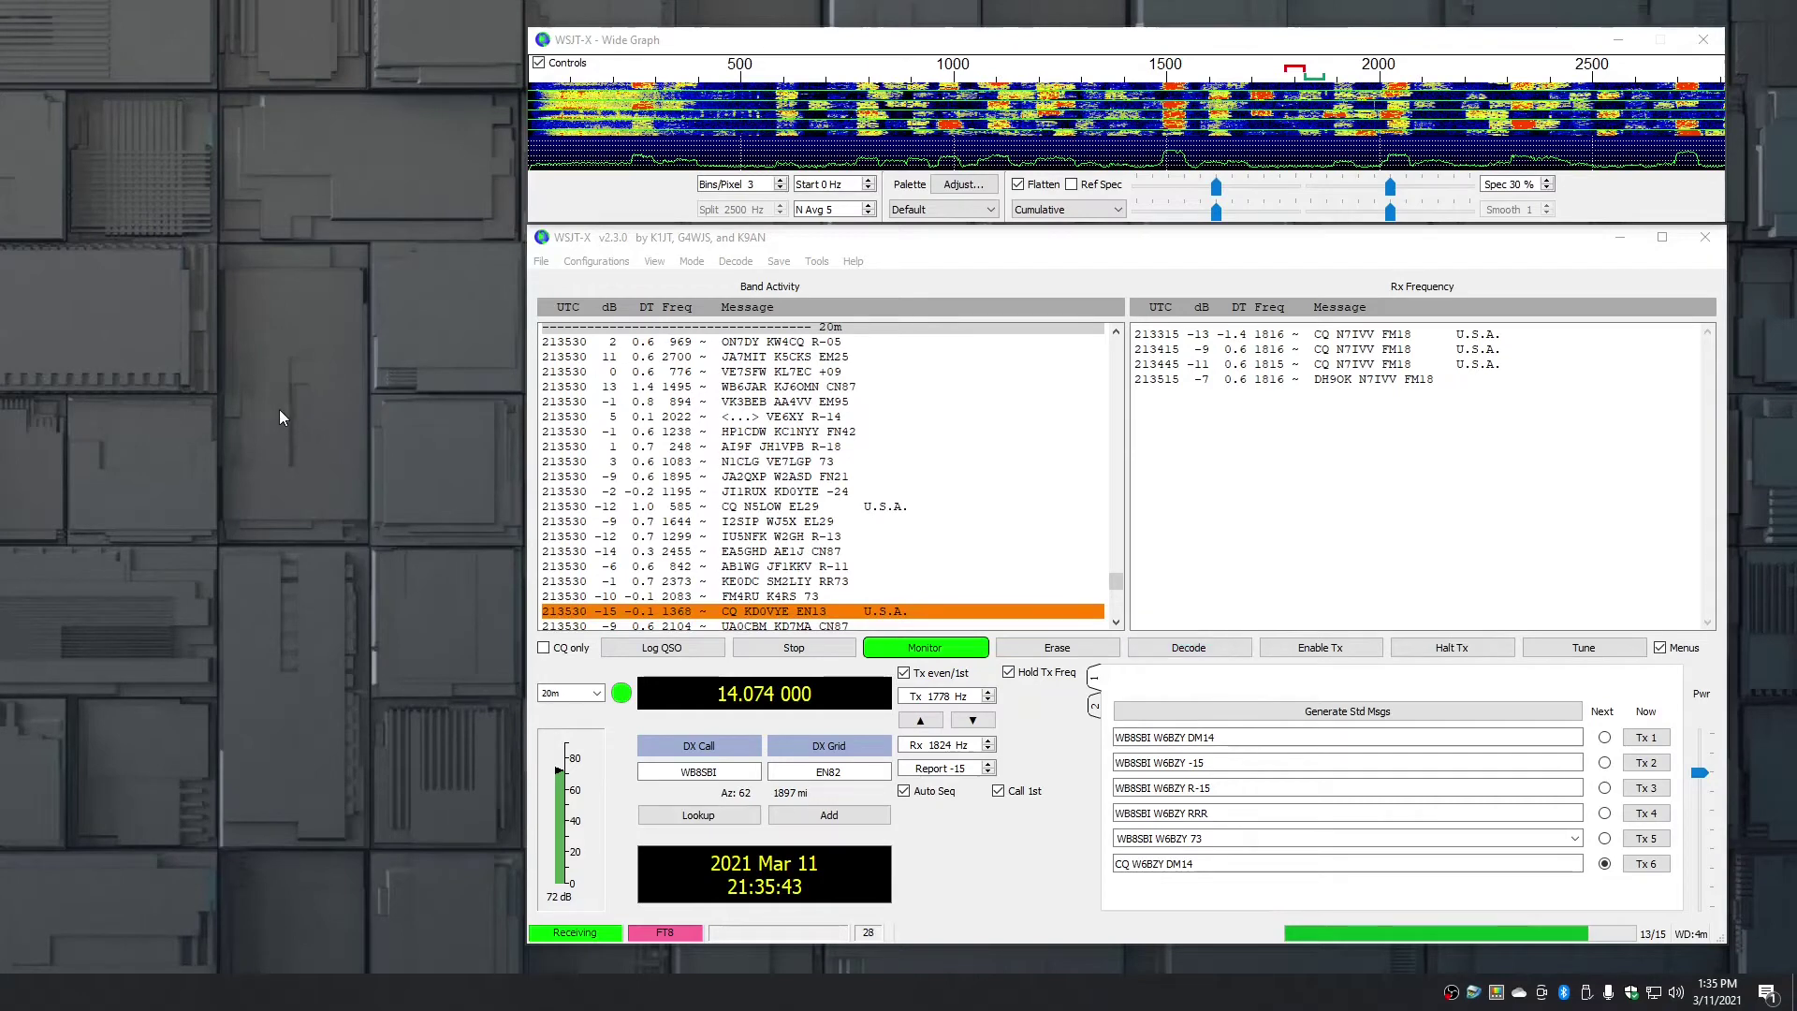
# Step: On the Windows computer, open the WSJT-X log directory, move its window clear, and close WSJT-X
pyautogui.click(541, 262)
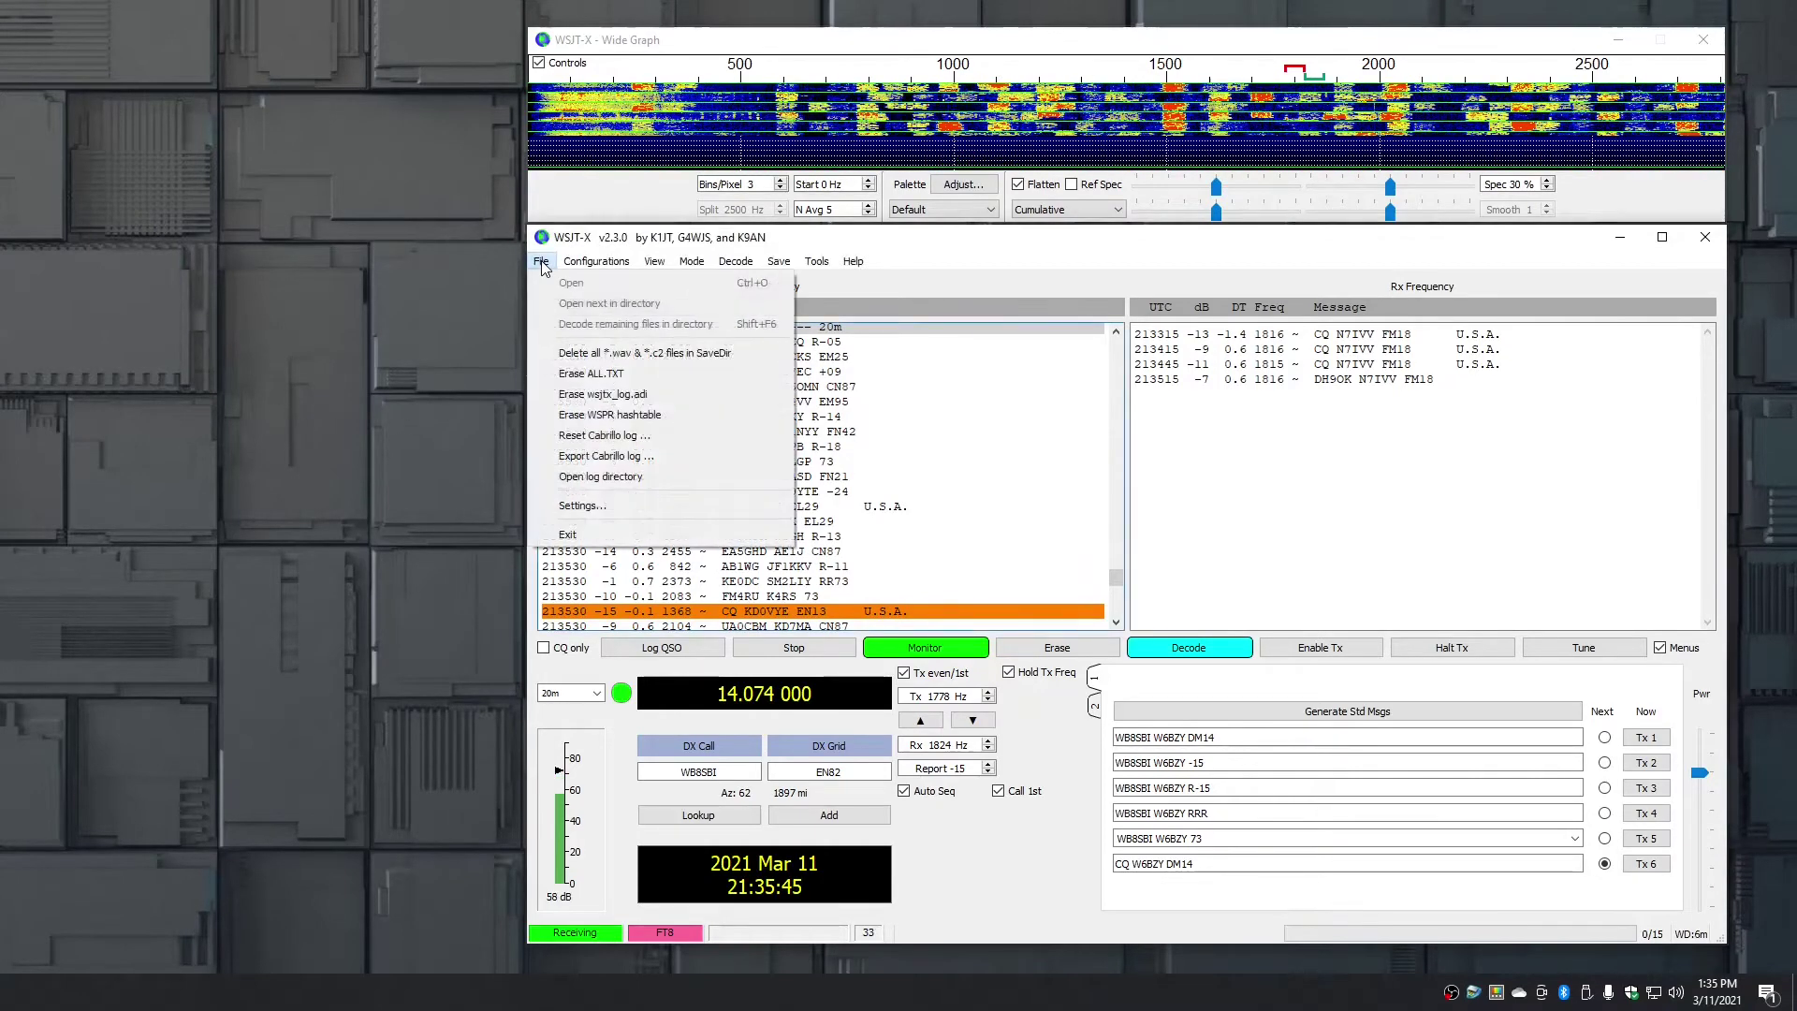
pyautogui.click(614, 475)
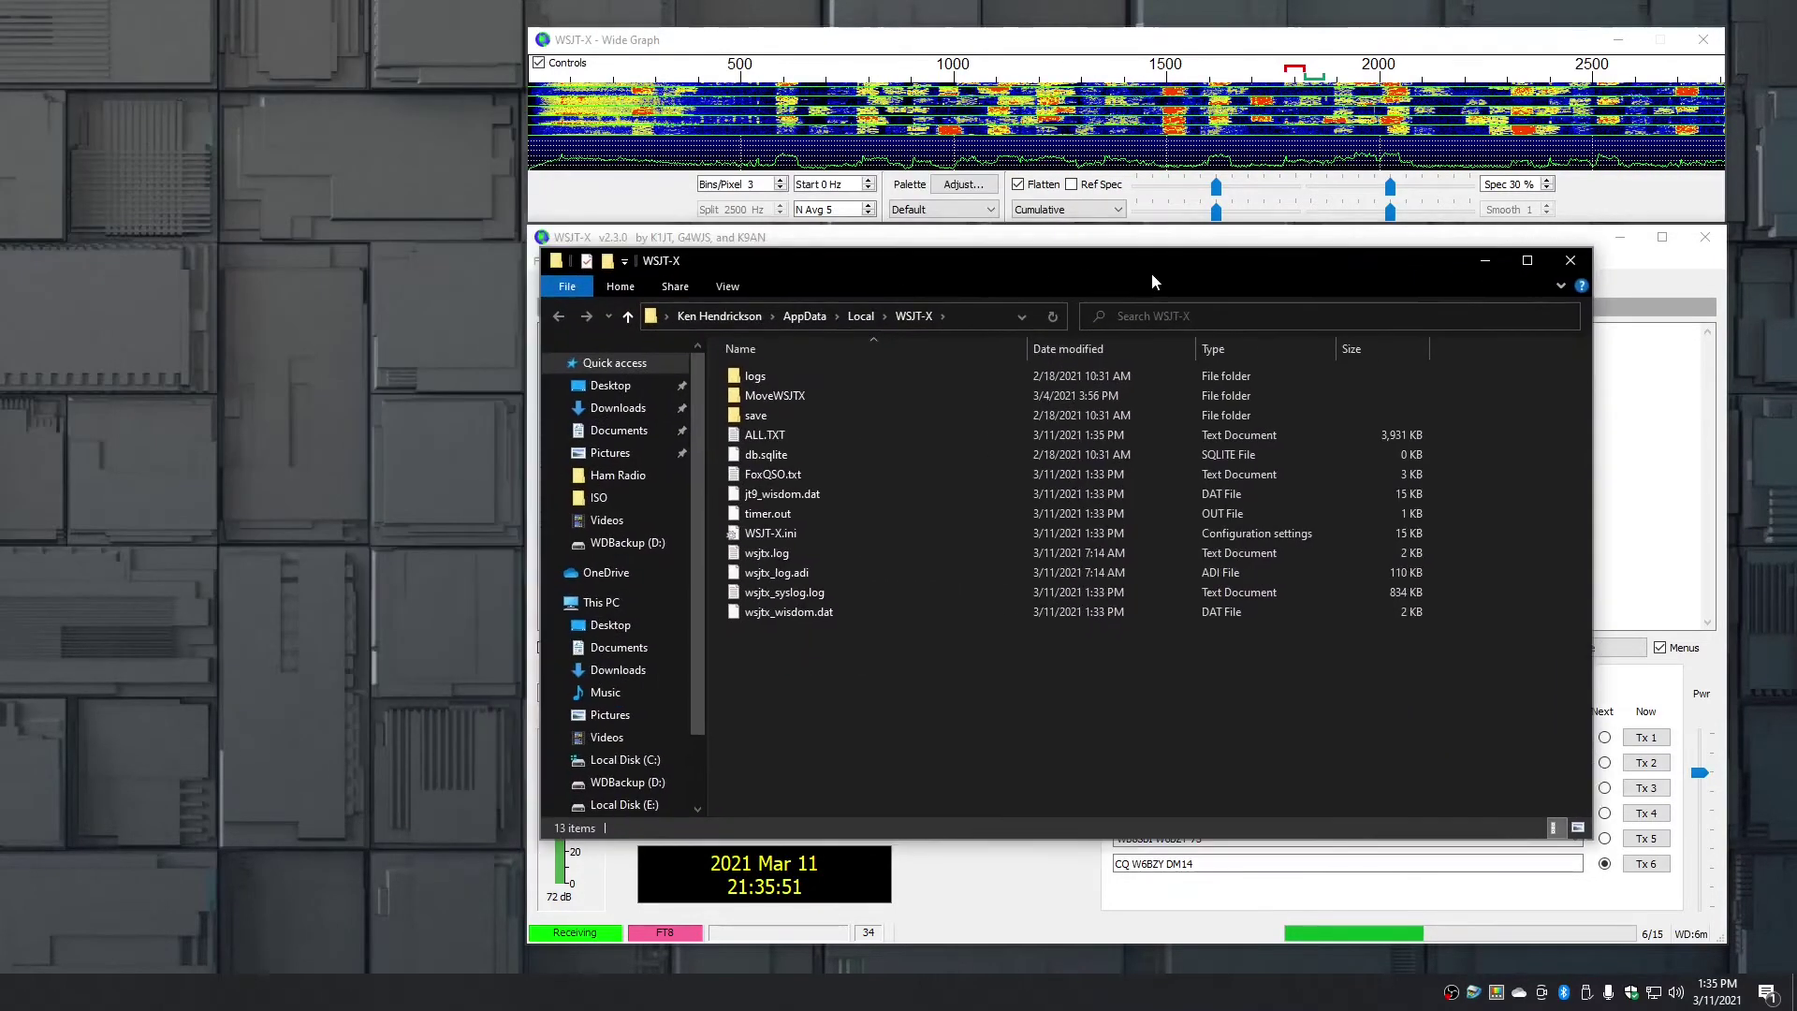
pyautogui.moveTo(1150, 253); pyautogui.dragTo(1147, 171)
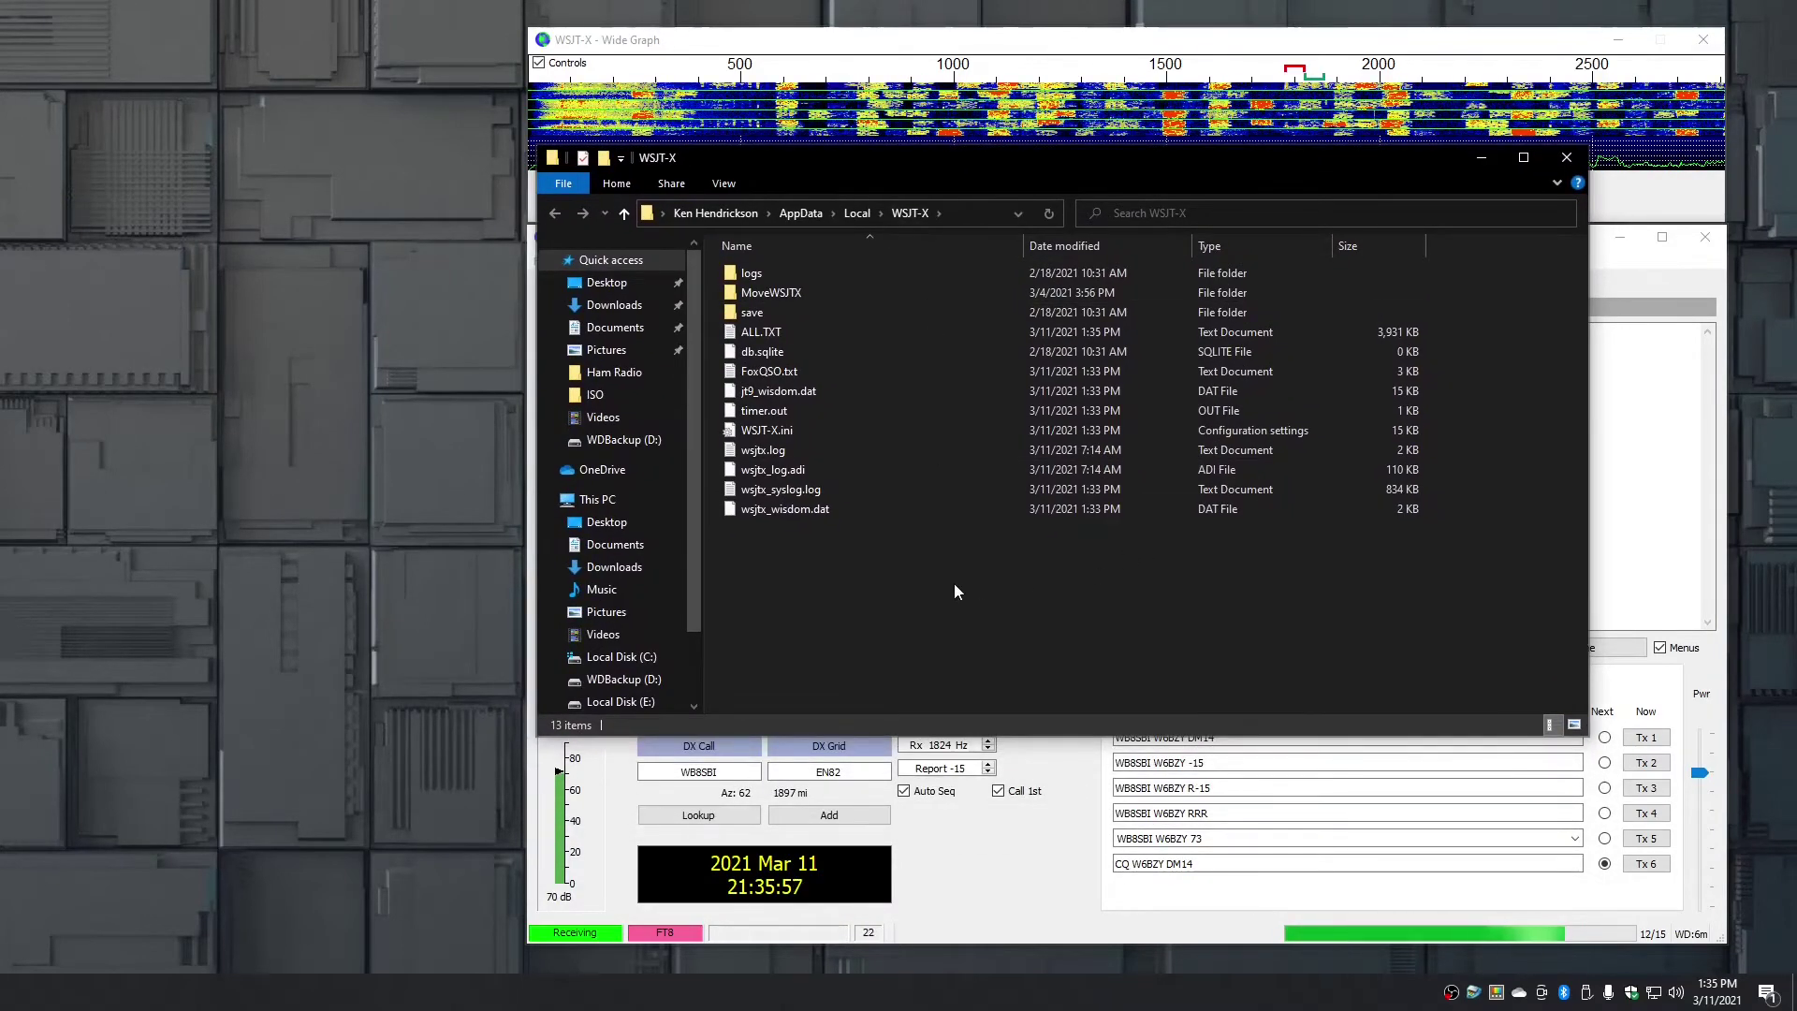
pyautogui.moveTo(856, 153); pyautogui.dragTo(895, 178)
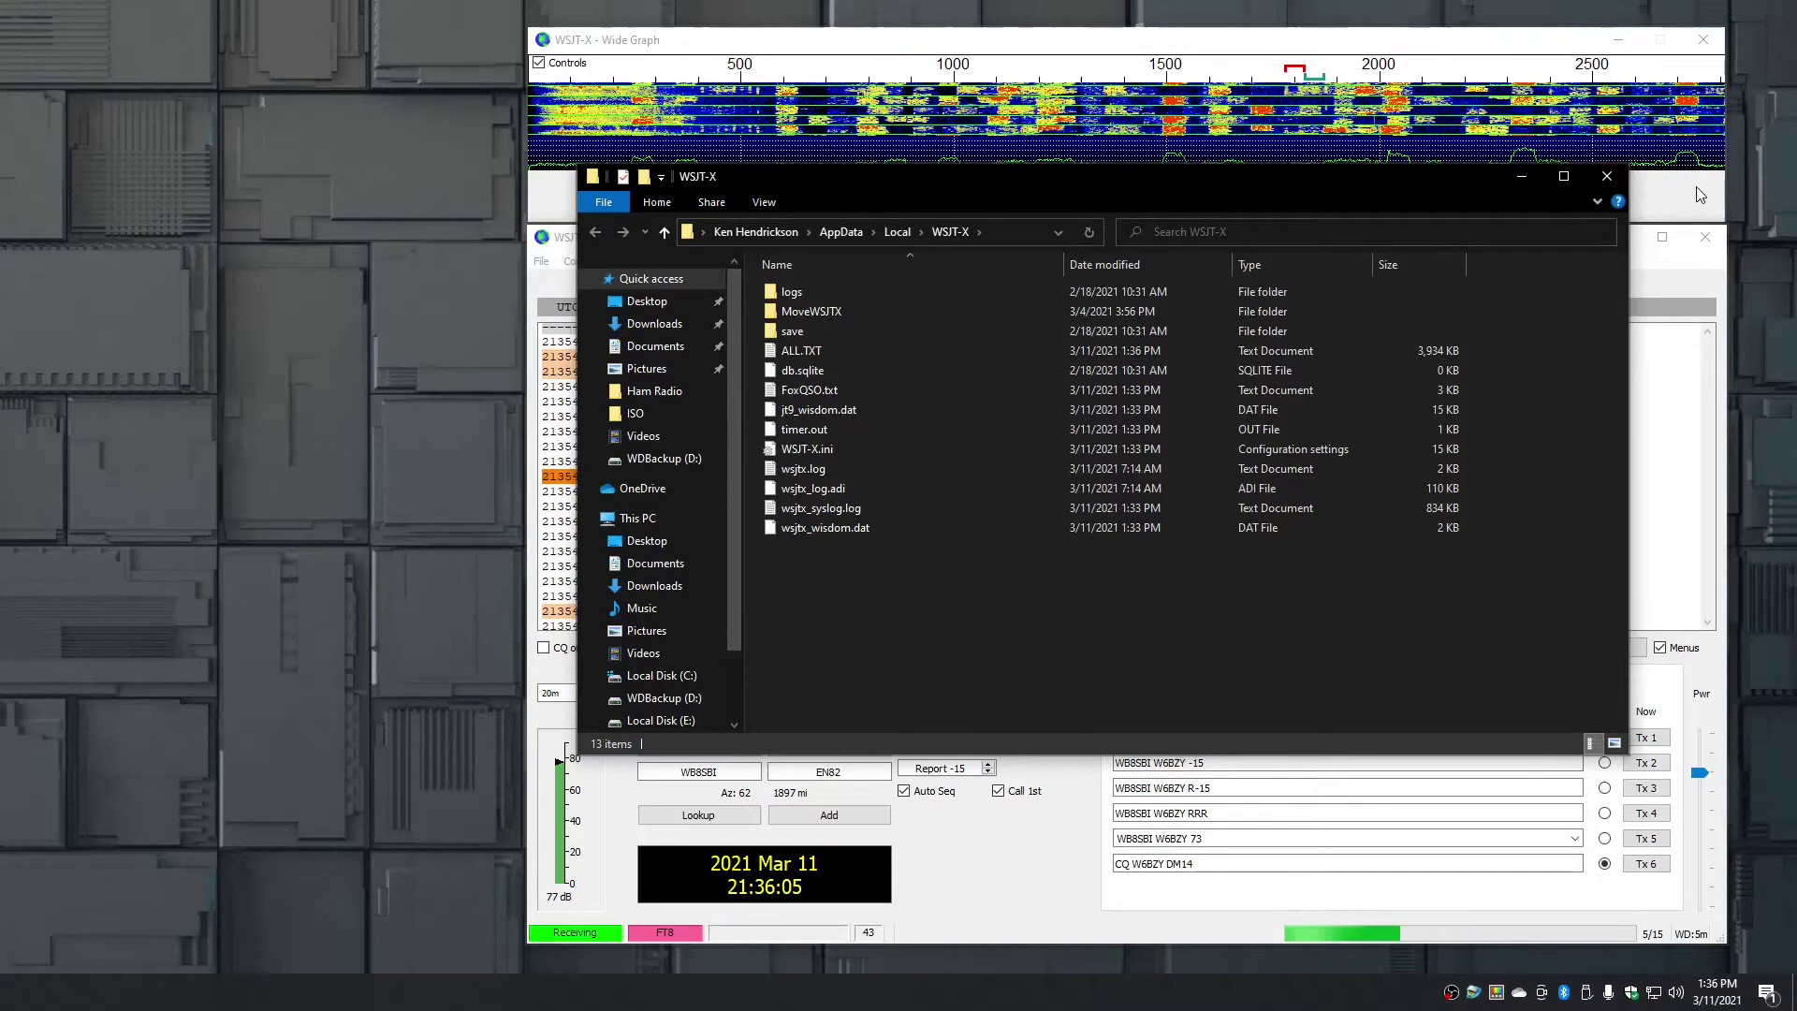
pyautogui.click(1703, 240)
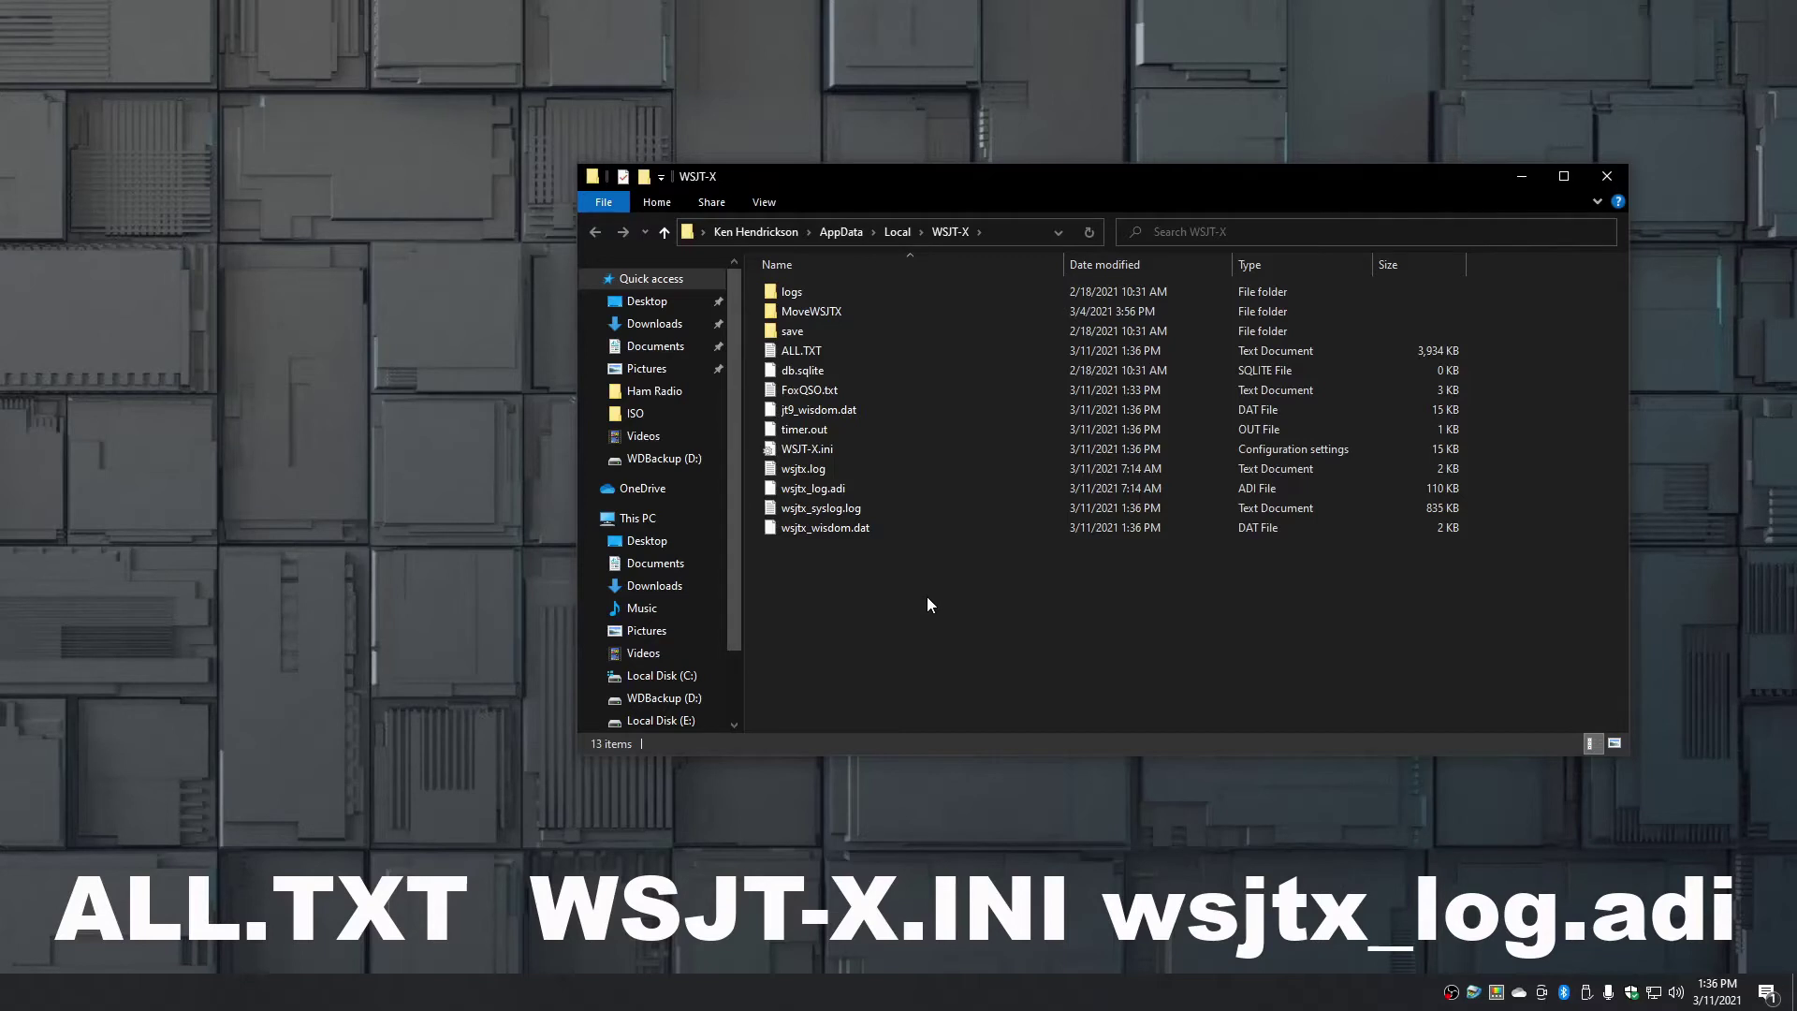
# Step: Open a second file explorer window at This PC and place it below the WSJT-X folder window with UDISK20 (F:) in view
pyautogui.press('super+e')
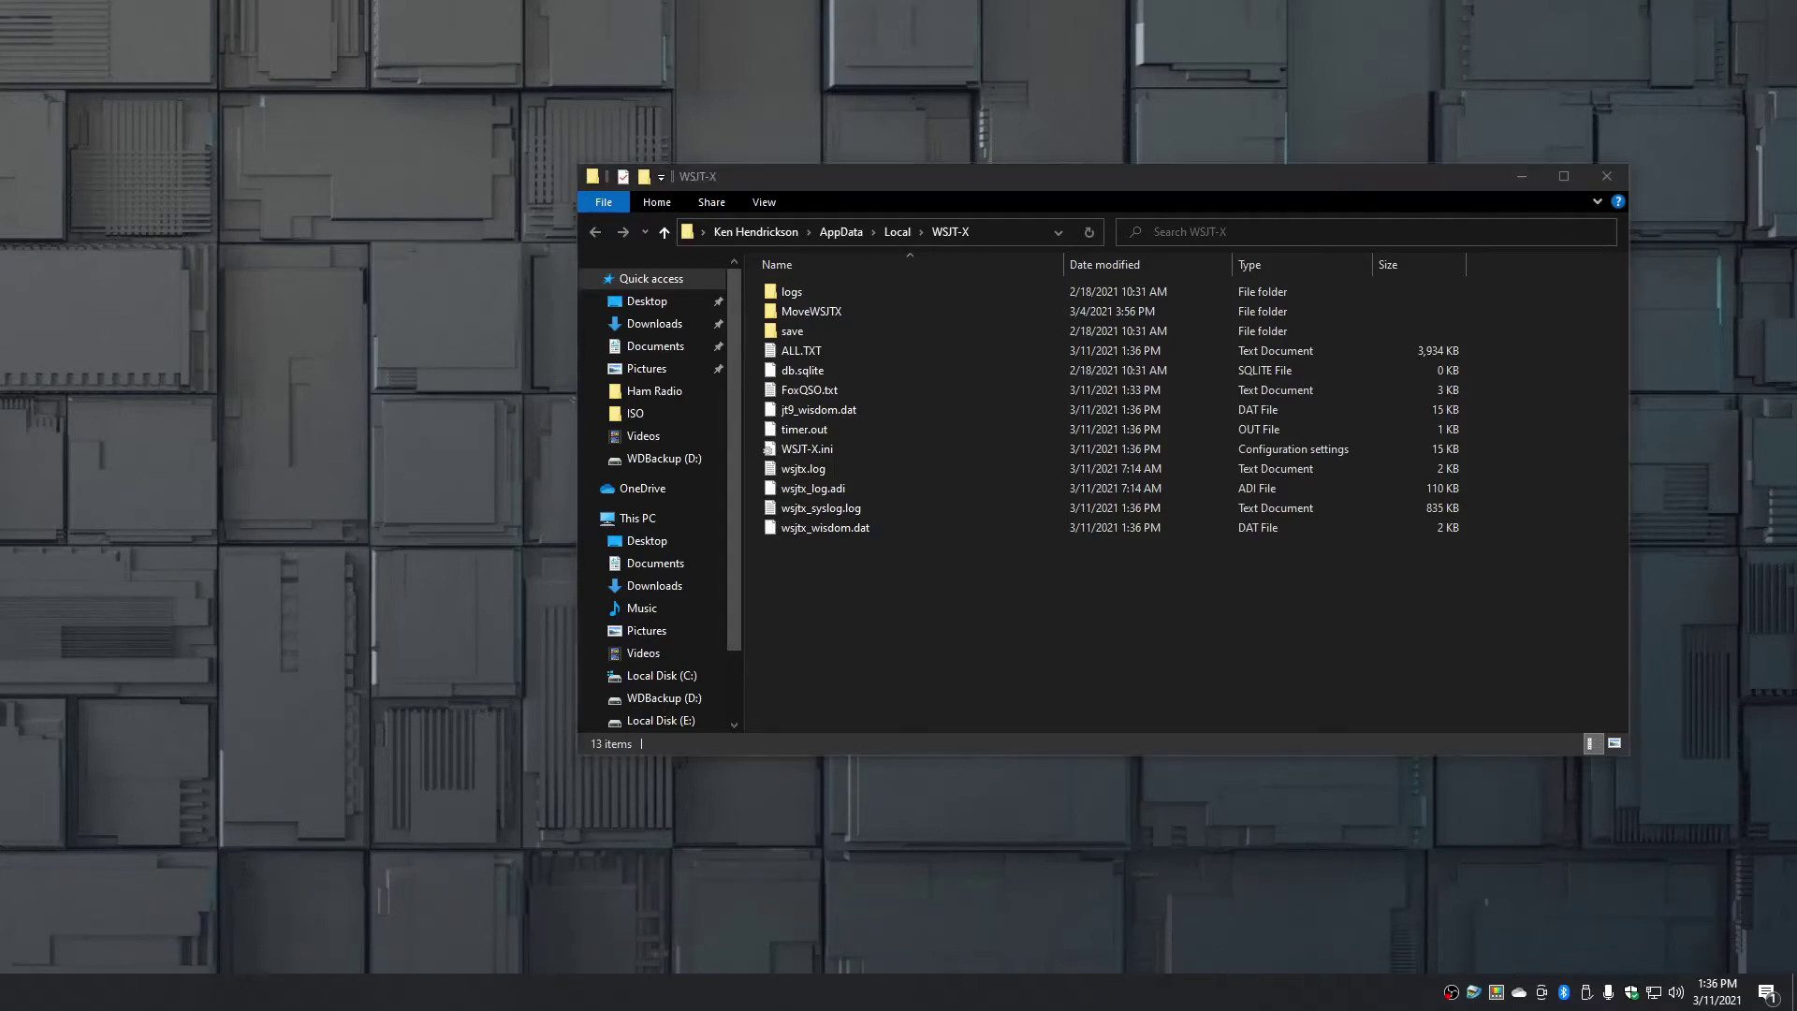
pyautogui.moveTo(667, 596); pyautogui.dragTo(1260, 562)
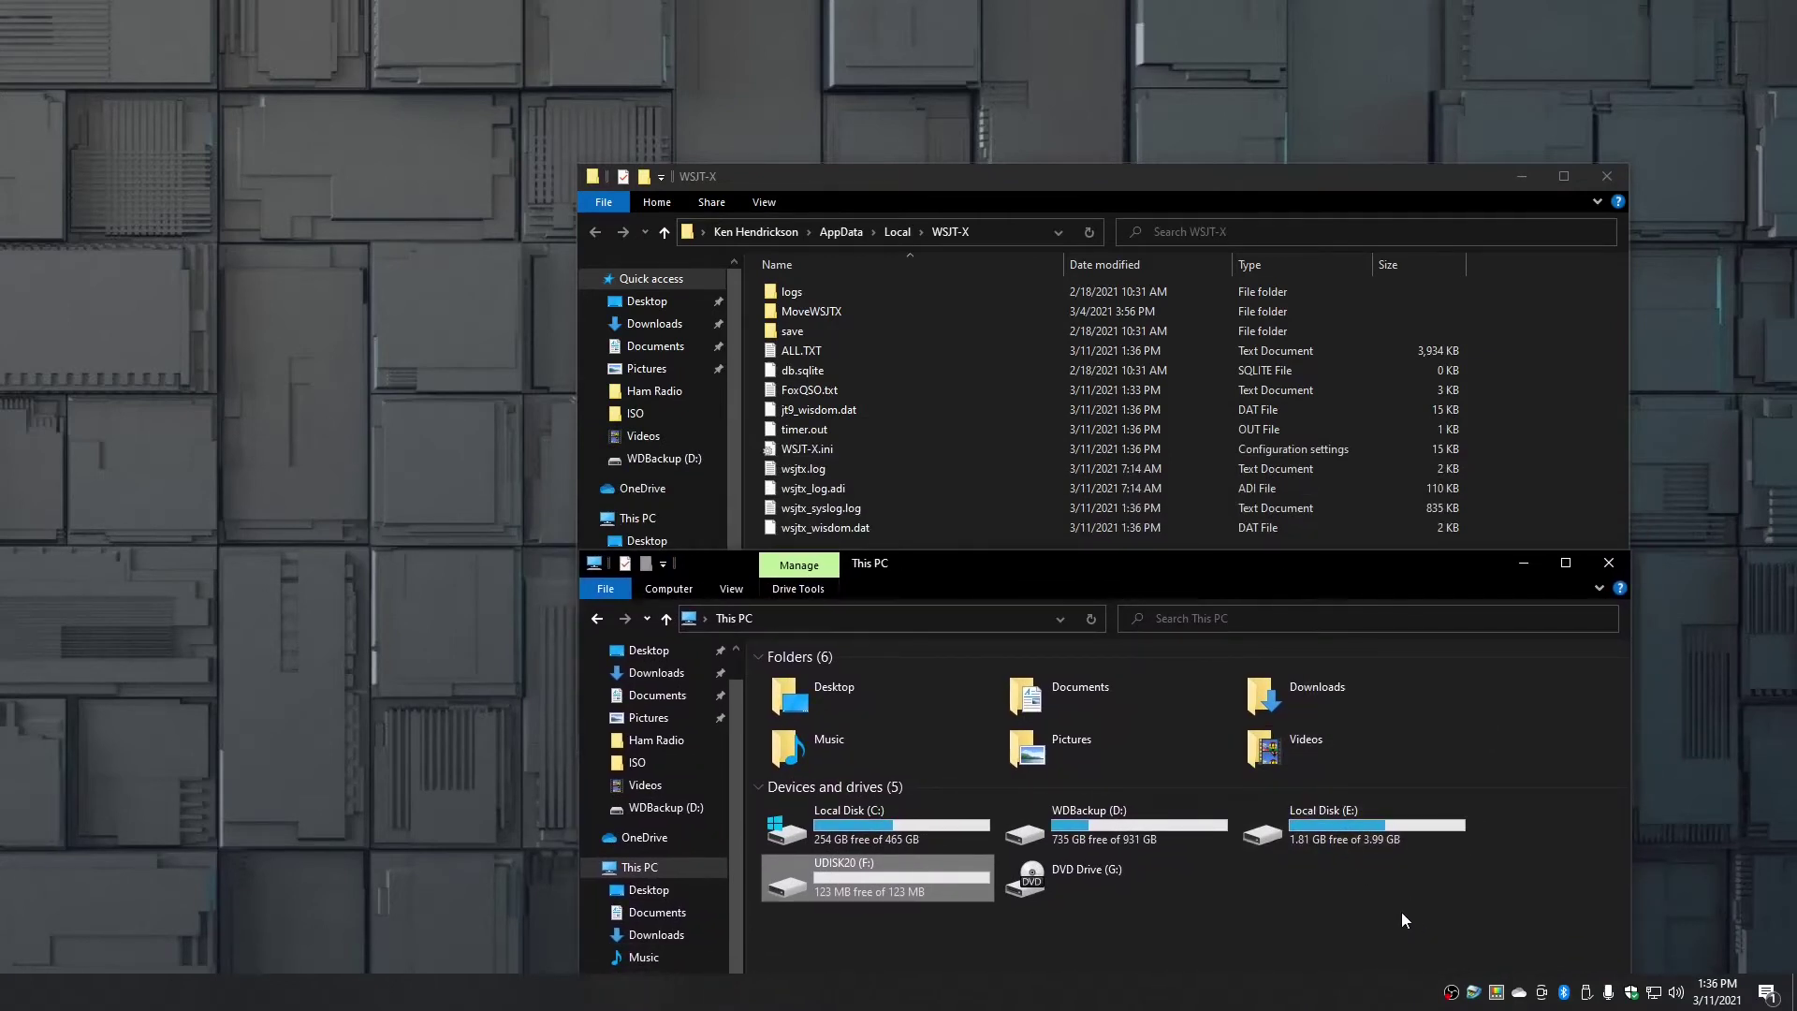
pyautogui.moveTo(1265, 568); pyautogui.dragTo(1262, 221)
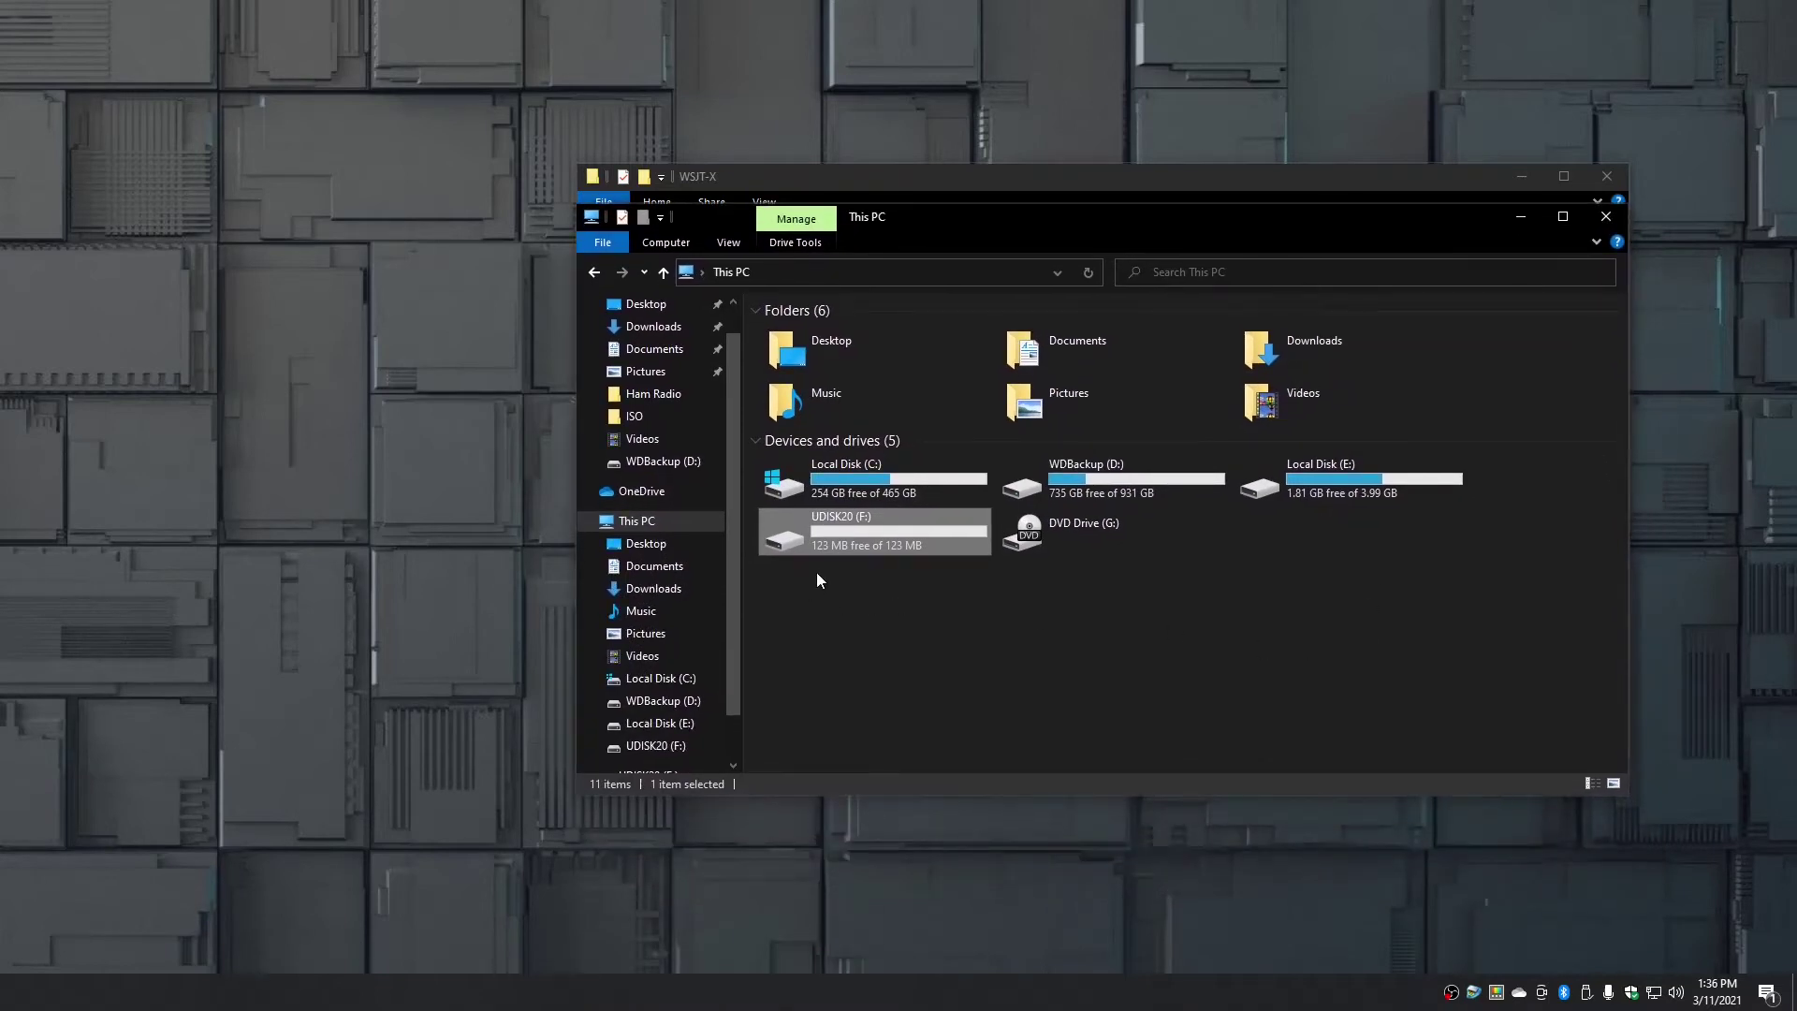
pyautogui.moveTo(895, 548)
pyautogui.moveTo(1216, 232); pyautogui.dragTo(1217, 571)
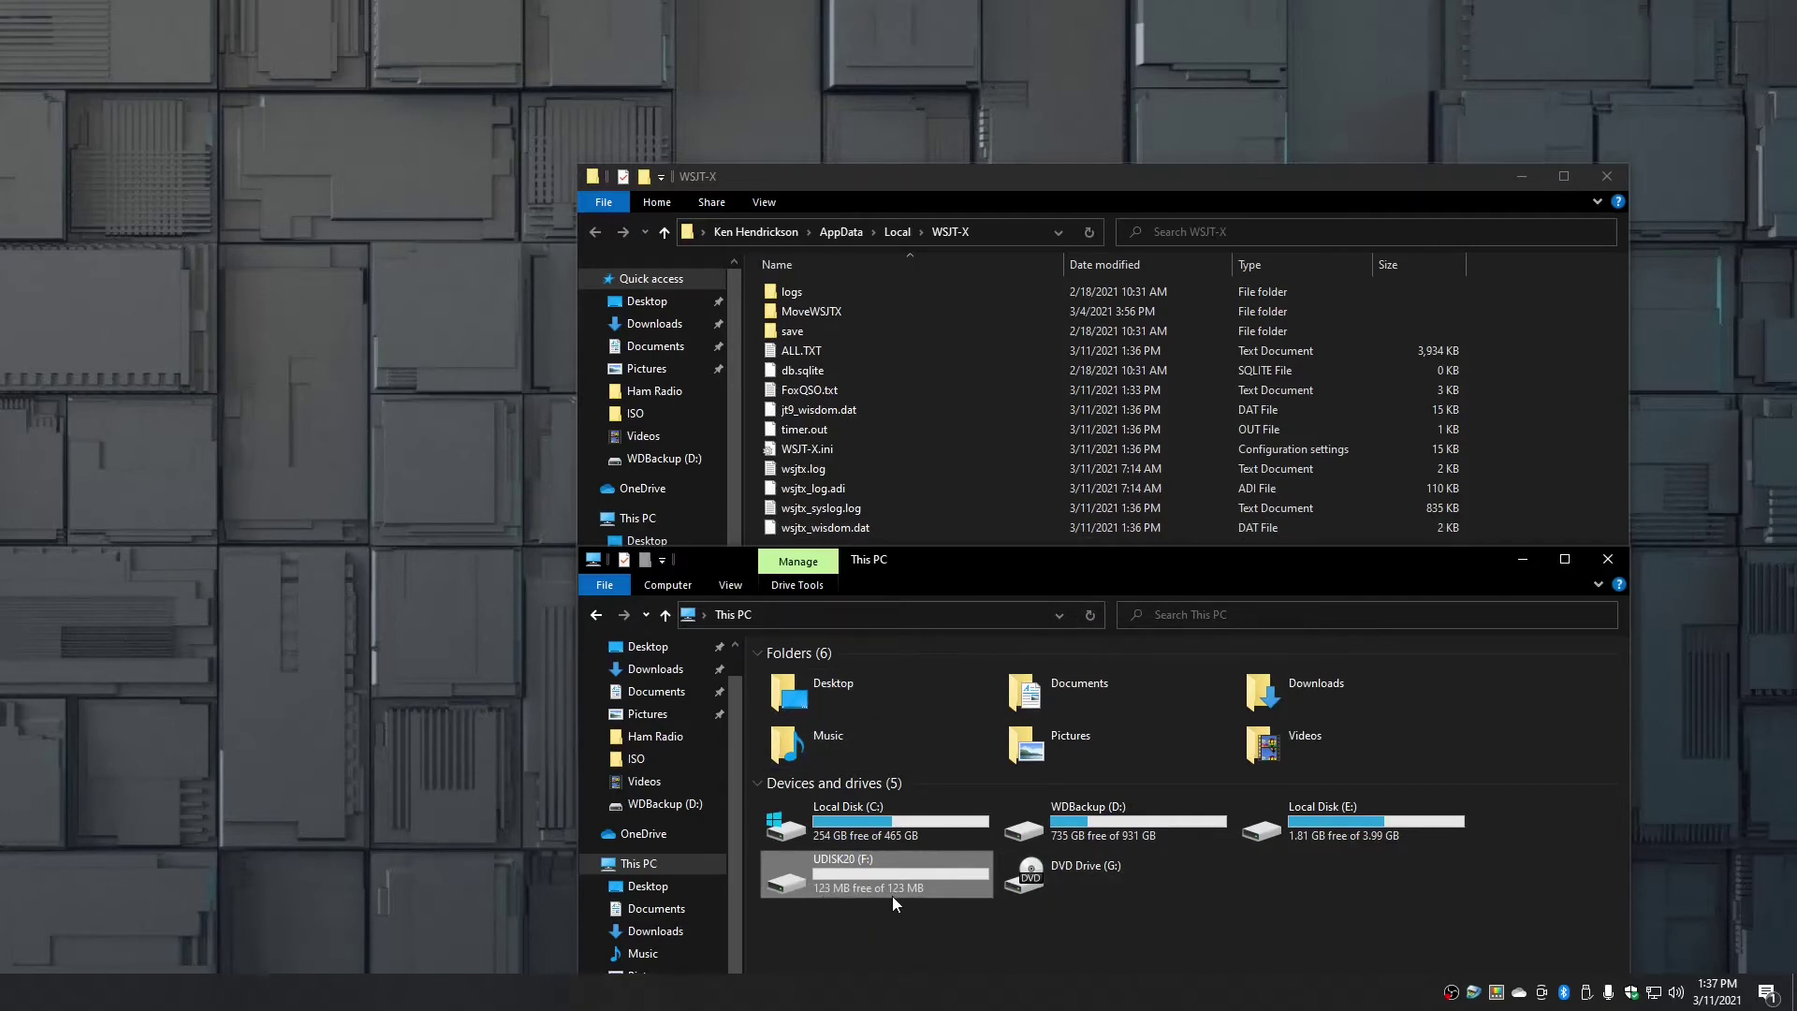
# Step: Open the UDISK20 (F:) drive and copy ALL.TXT, WSJT-X.ini and wsjtx_log.adi onto it from the WSJT-X folder
pyautogui.doubleClick(870, 873)
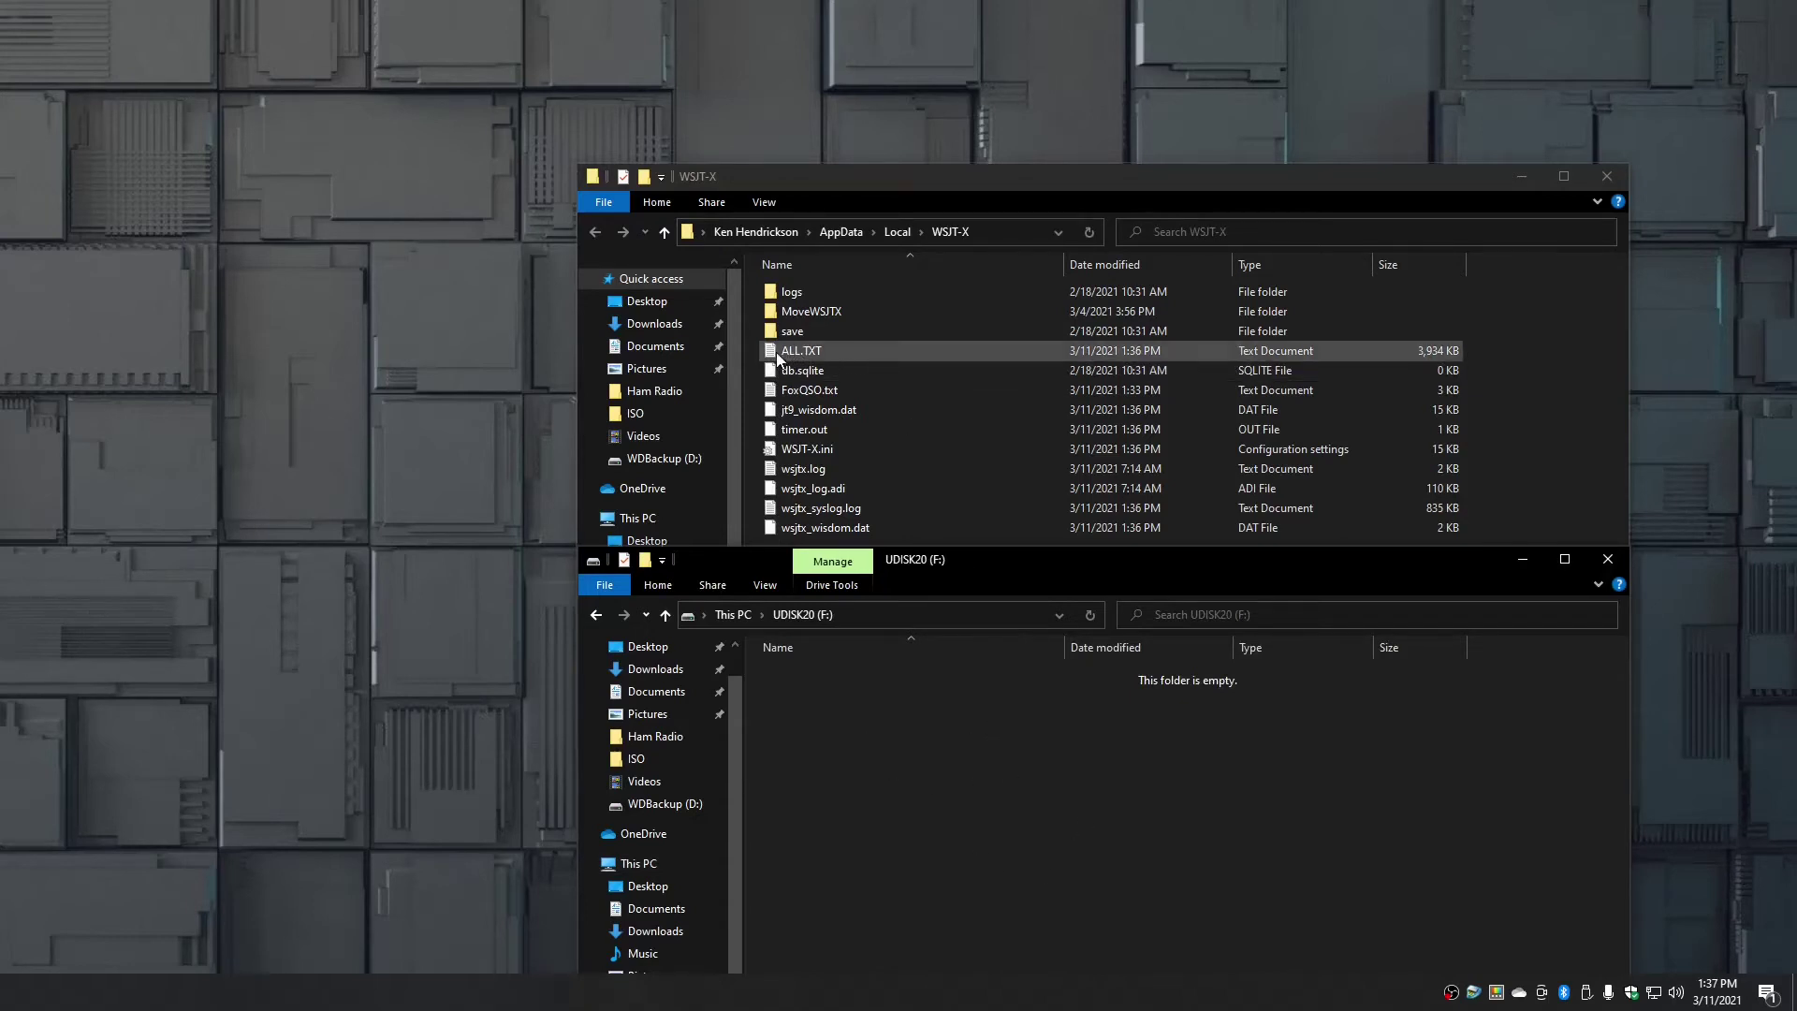
pyautogui.moveTo(777, 352); pyautogui.dragTo(941, 765)
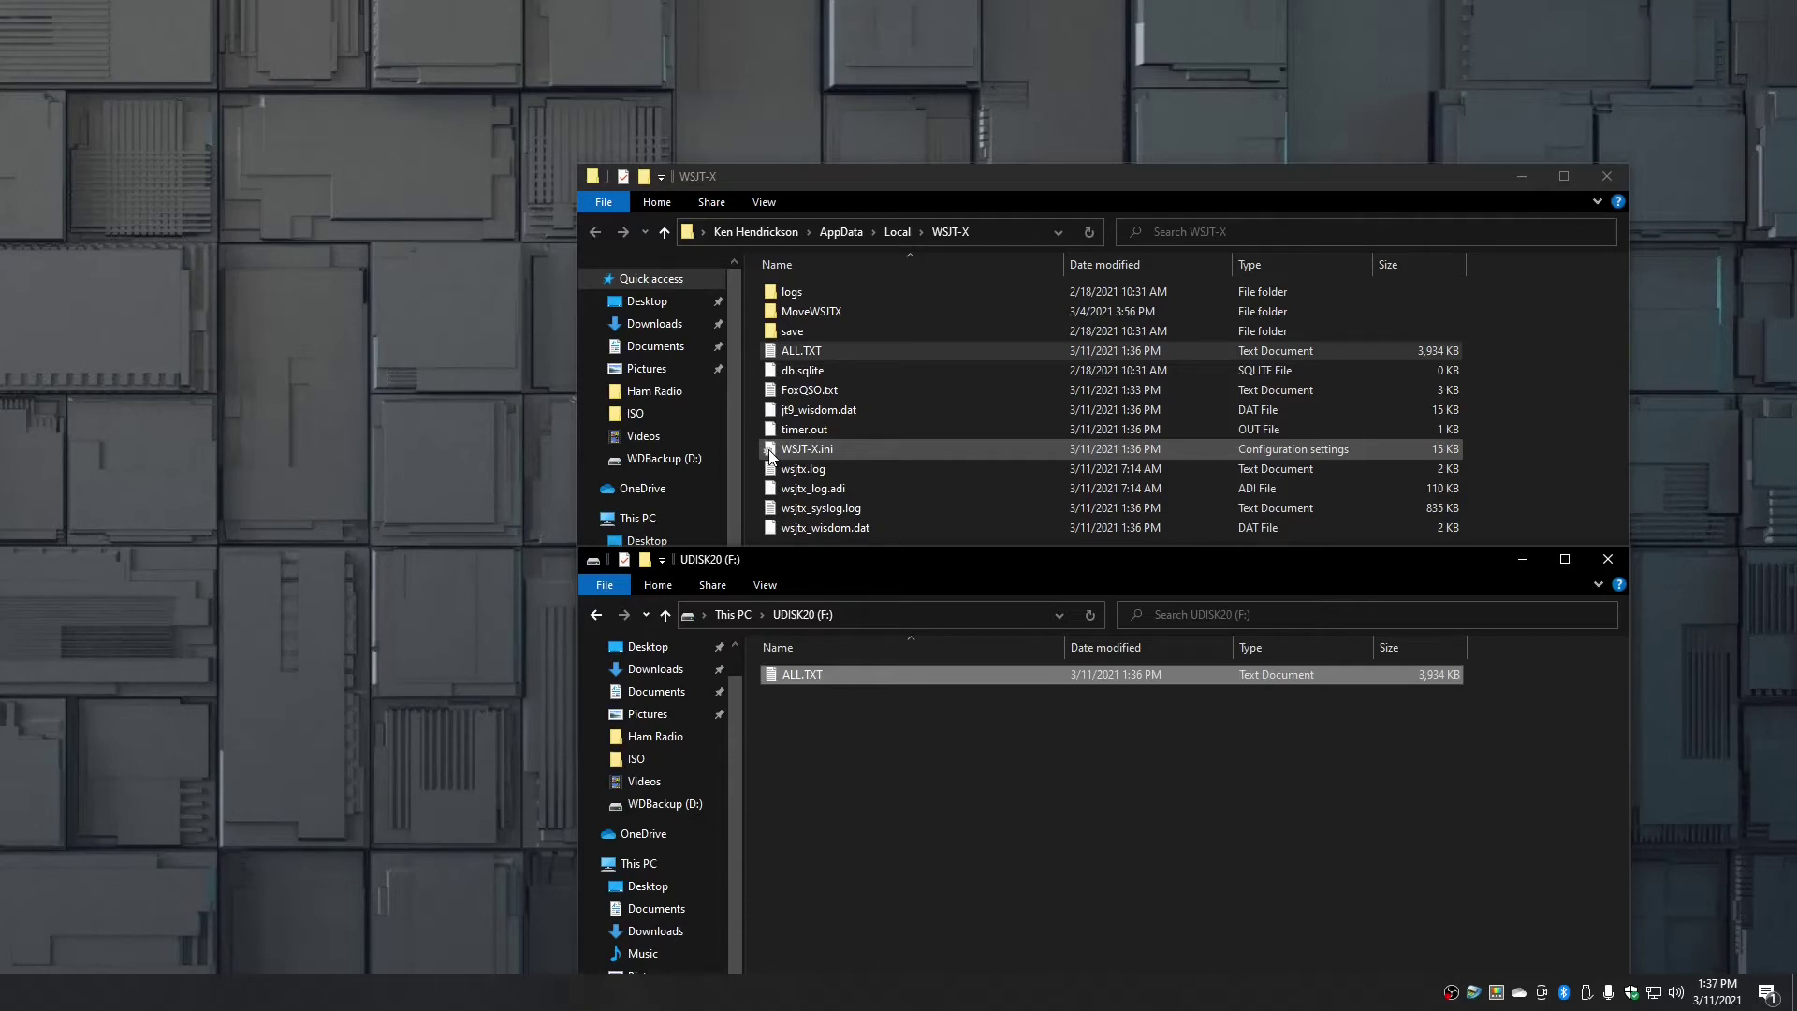
pyautogui.click(771, 455)
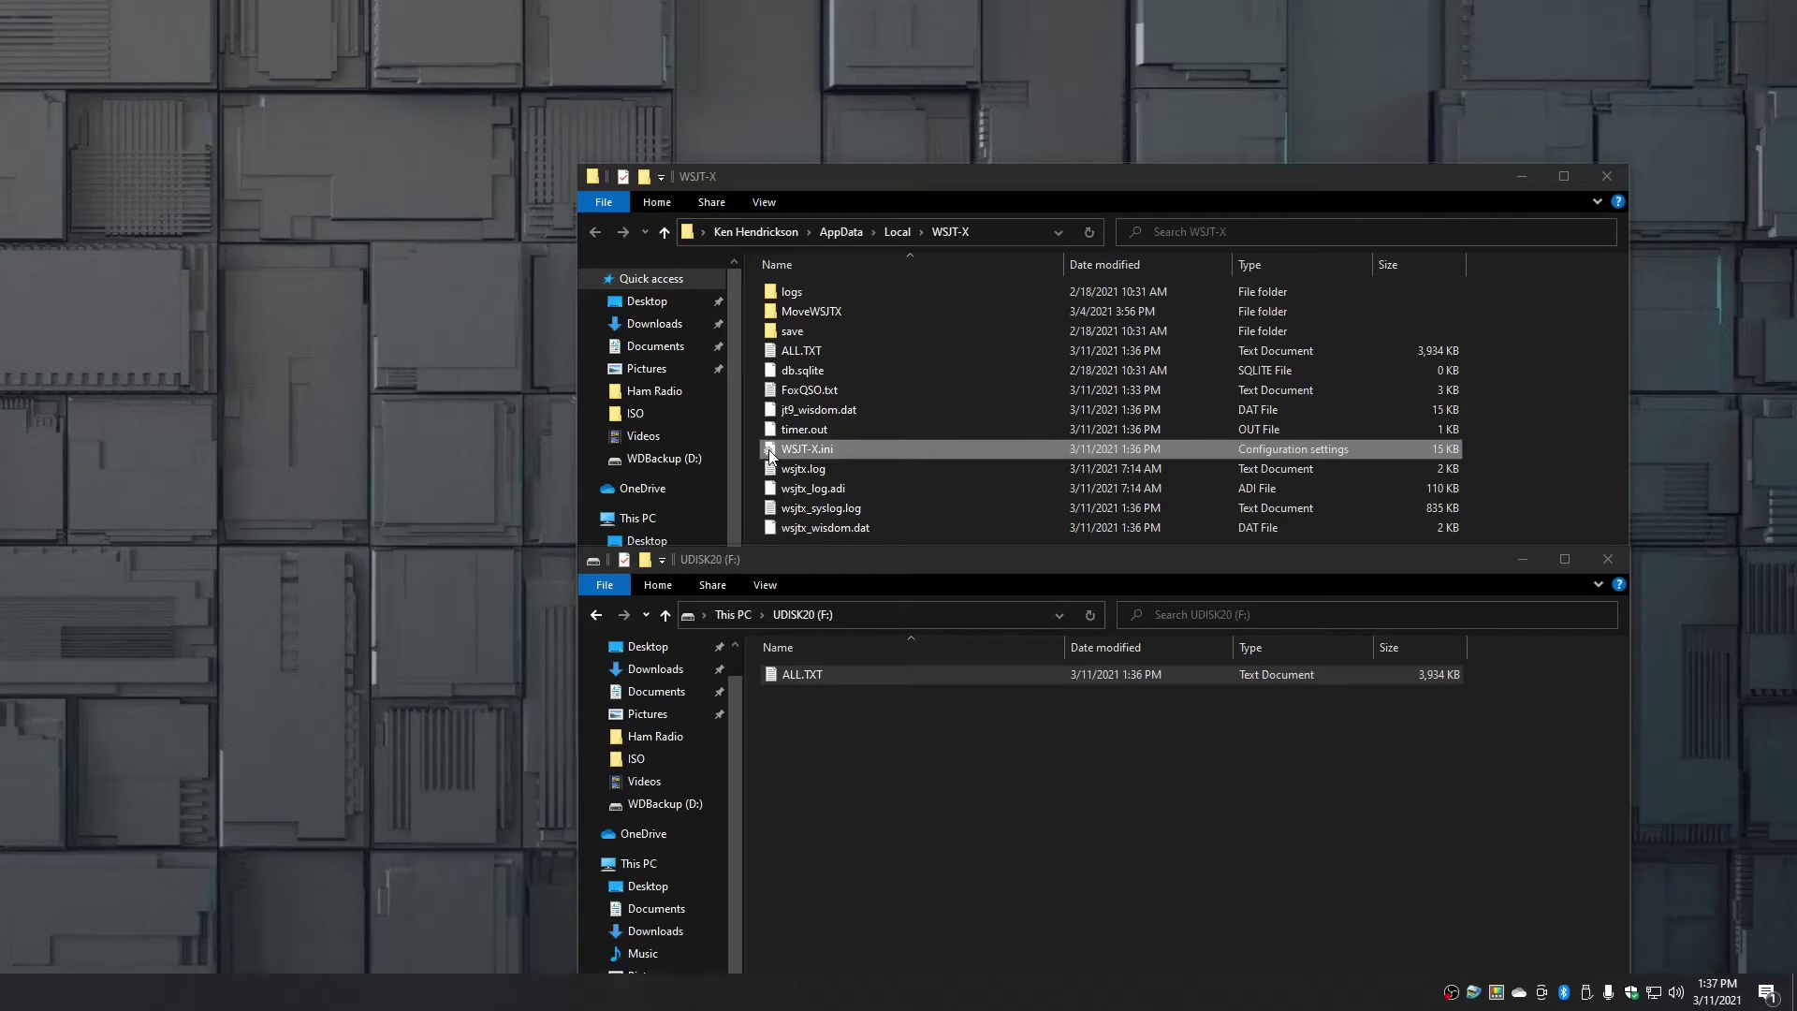
pyautogui.moveTo(771, 454); pyautogui.dragTo(885, 830)
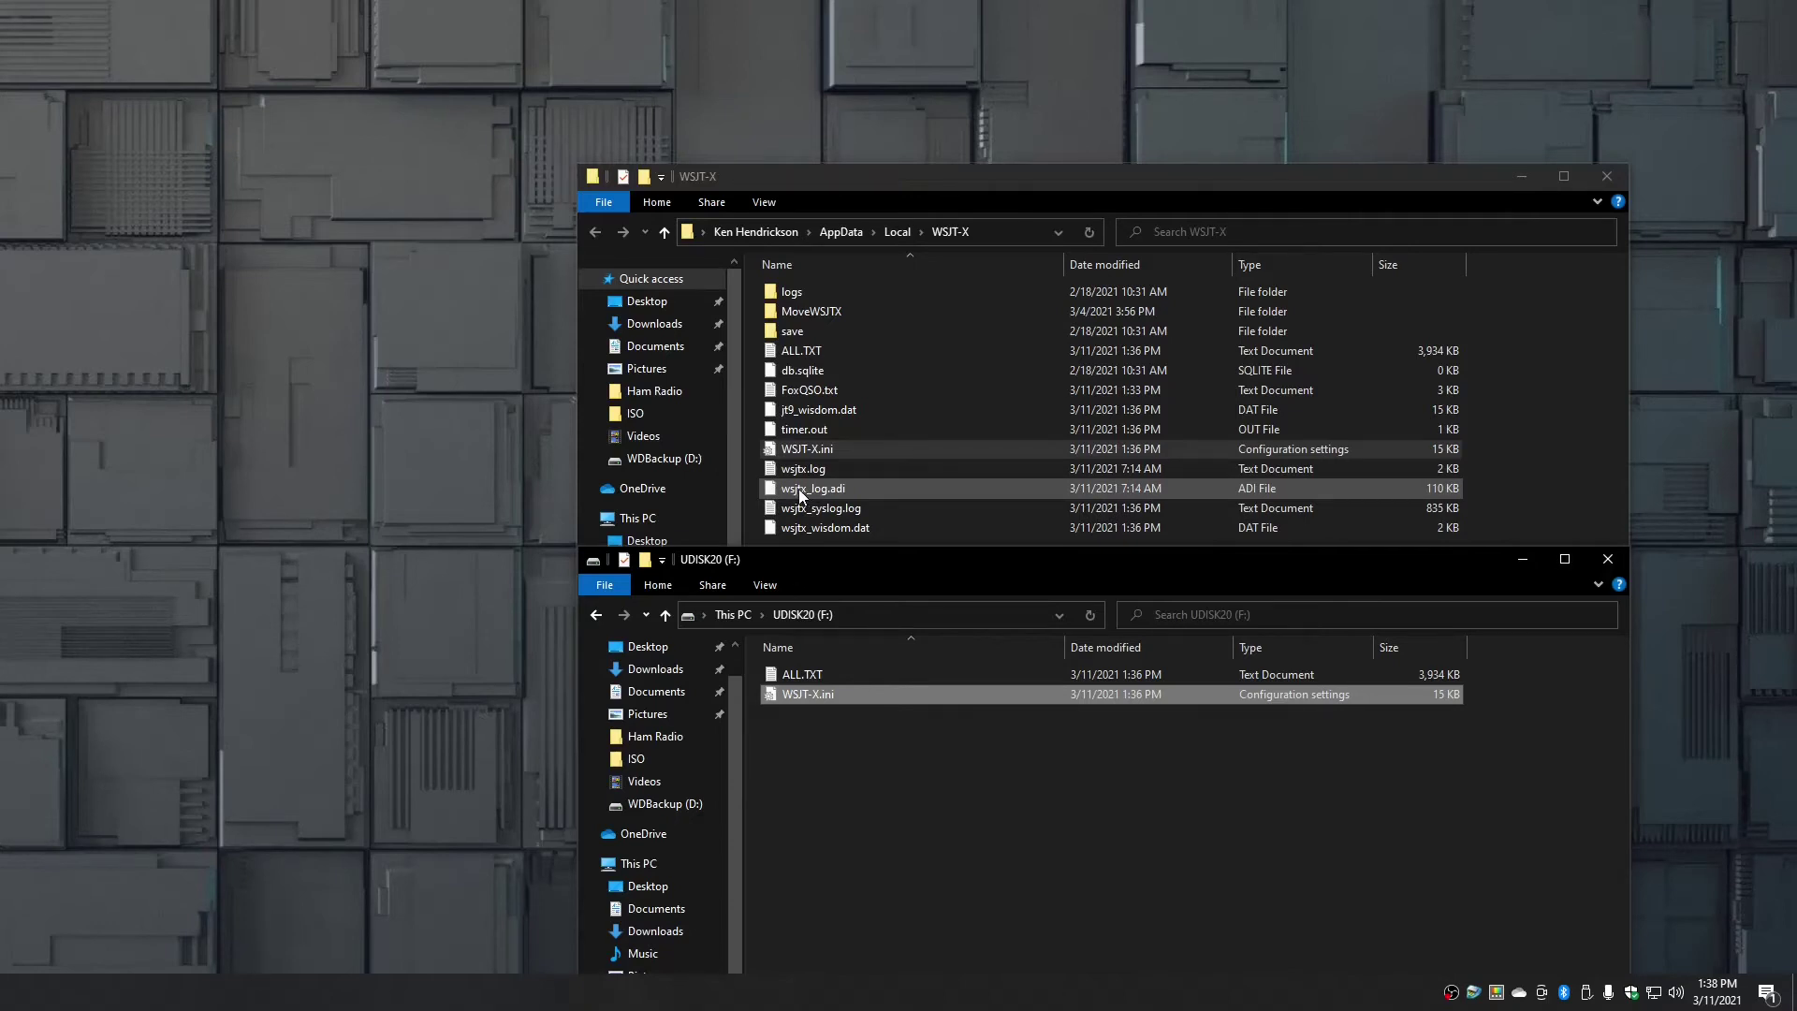
pyautogui.moveTo(798, 495); pyautogui.dragTo(809, 792)
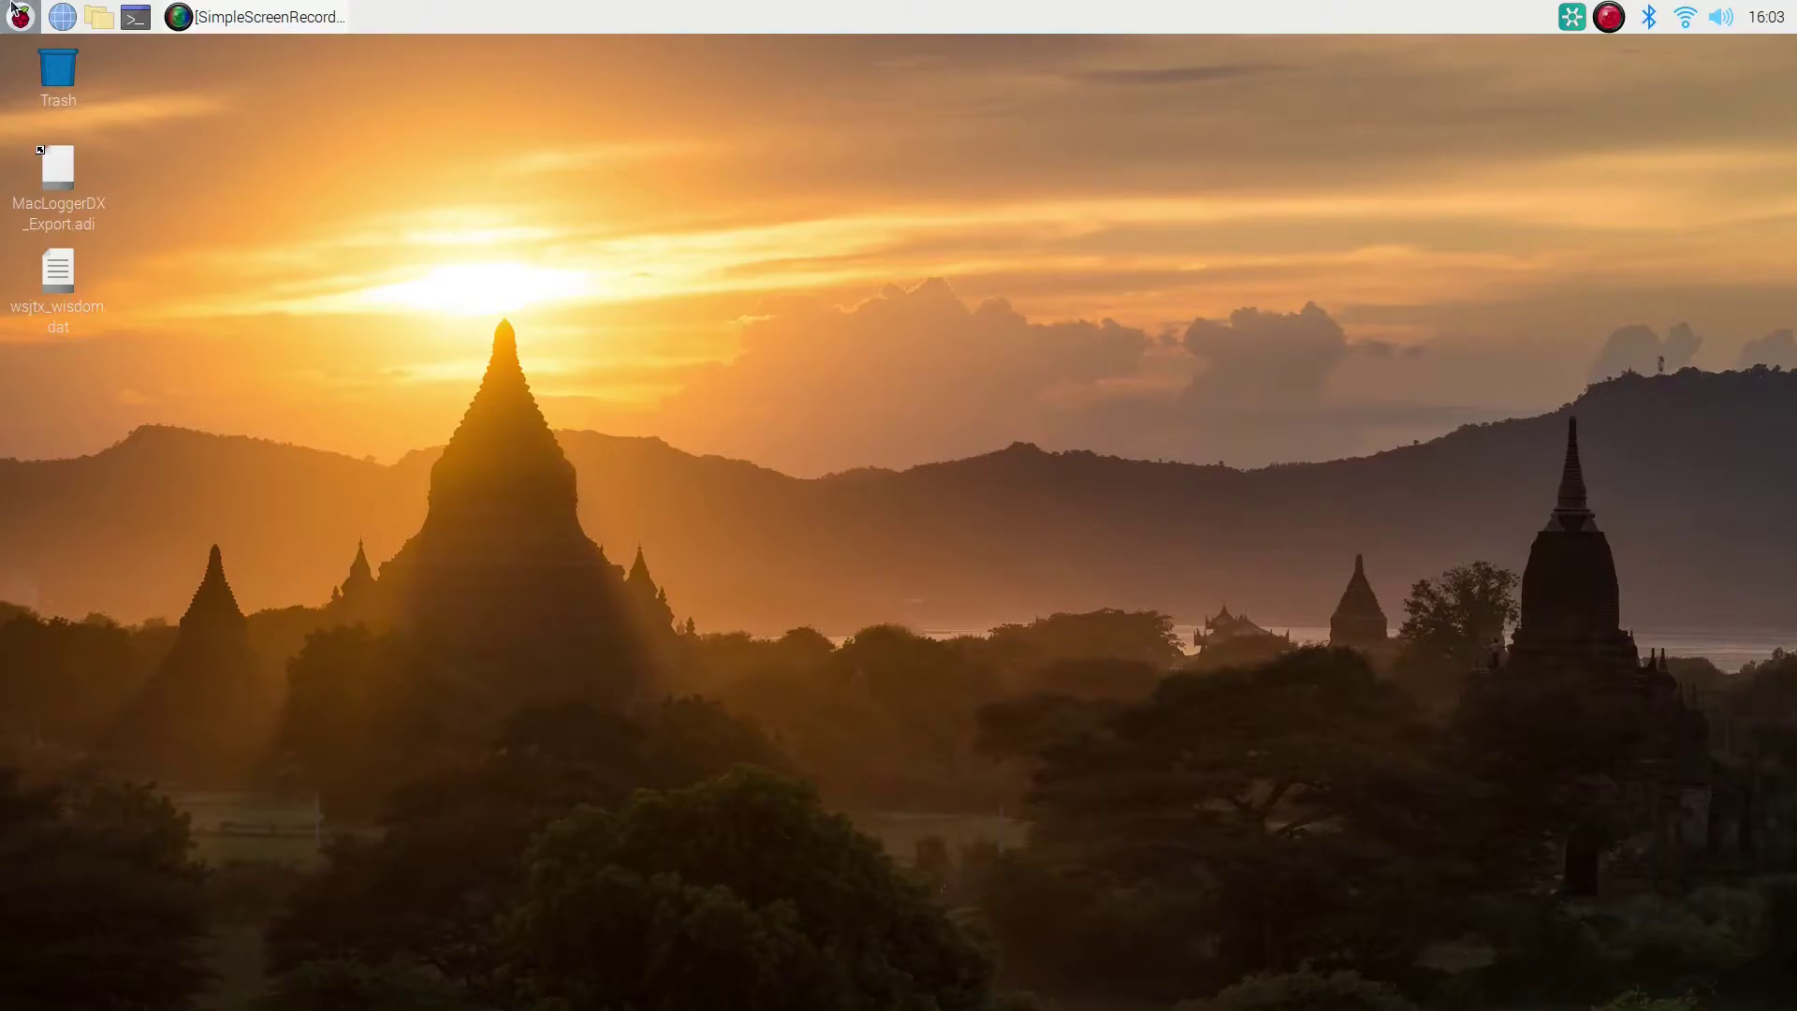
# Step: Switch to the Raspberry Pi and launch WSJT-X
pyautogui.click(19, 15)
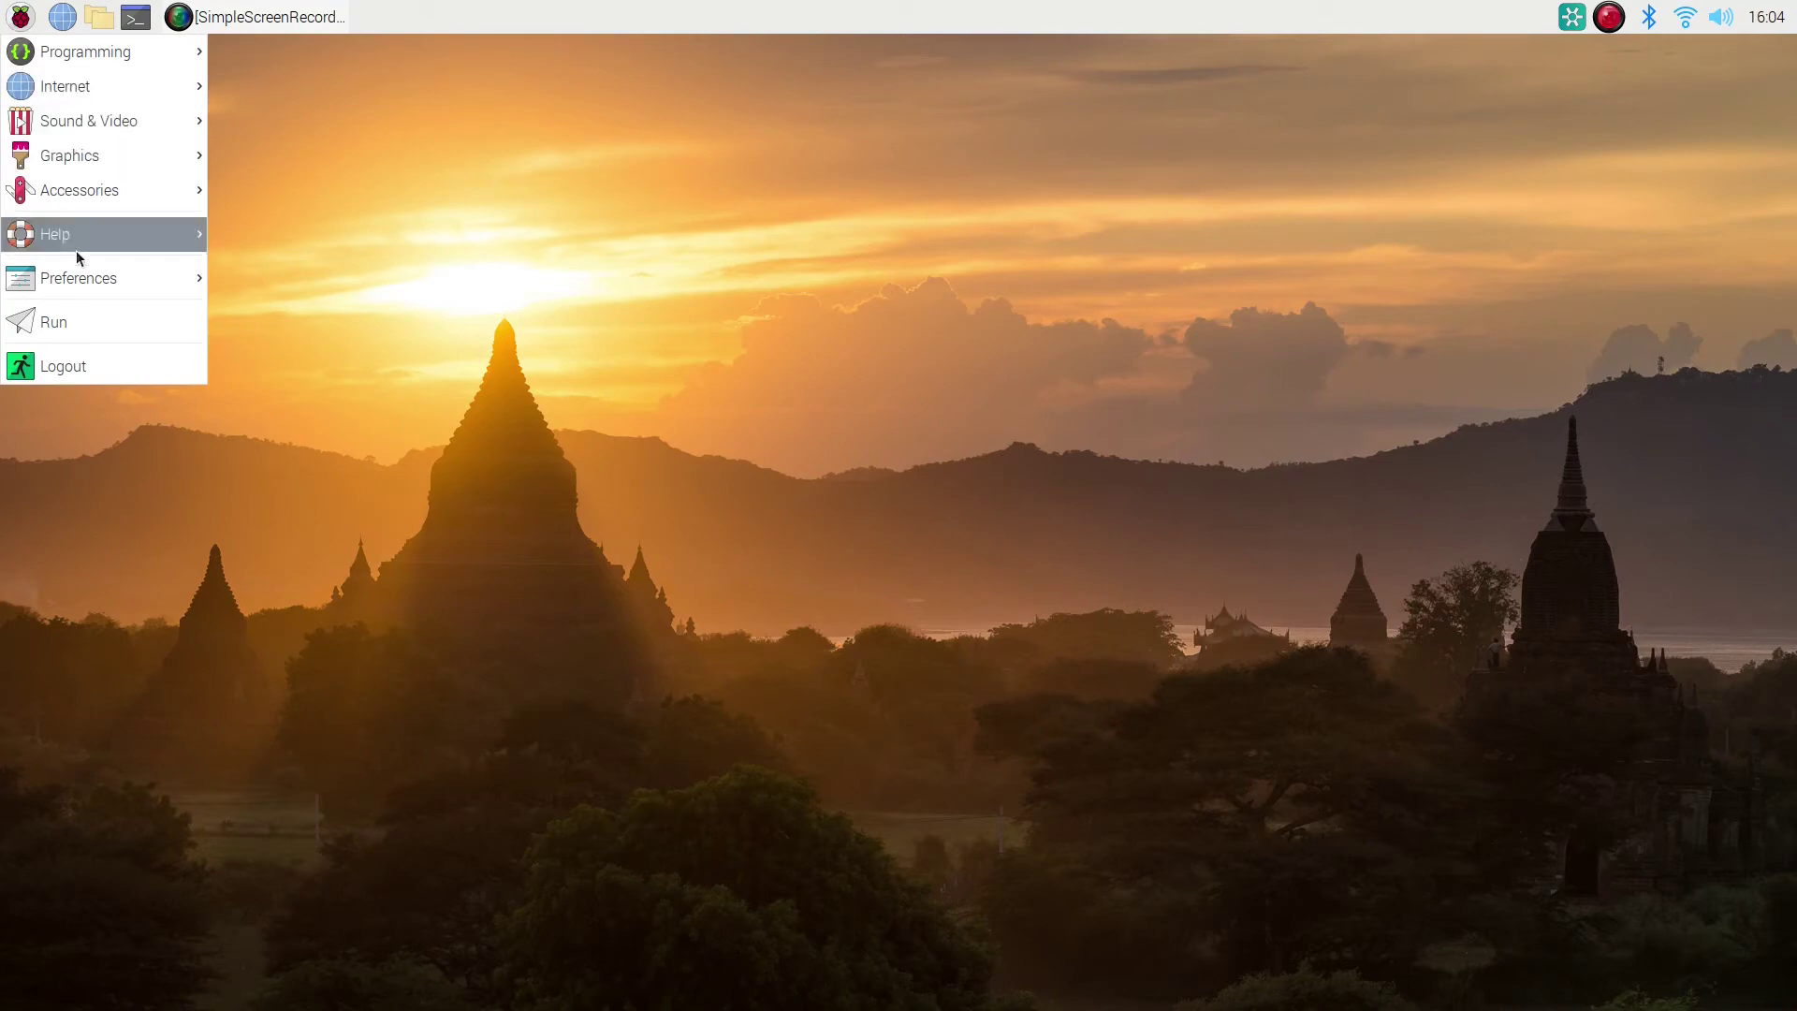
pyautogui.moveTo(82, 278)
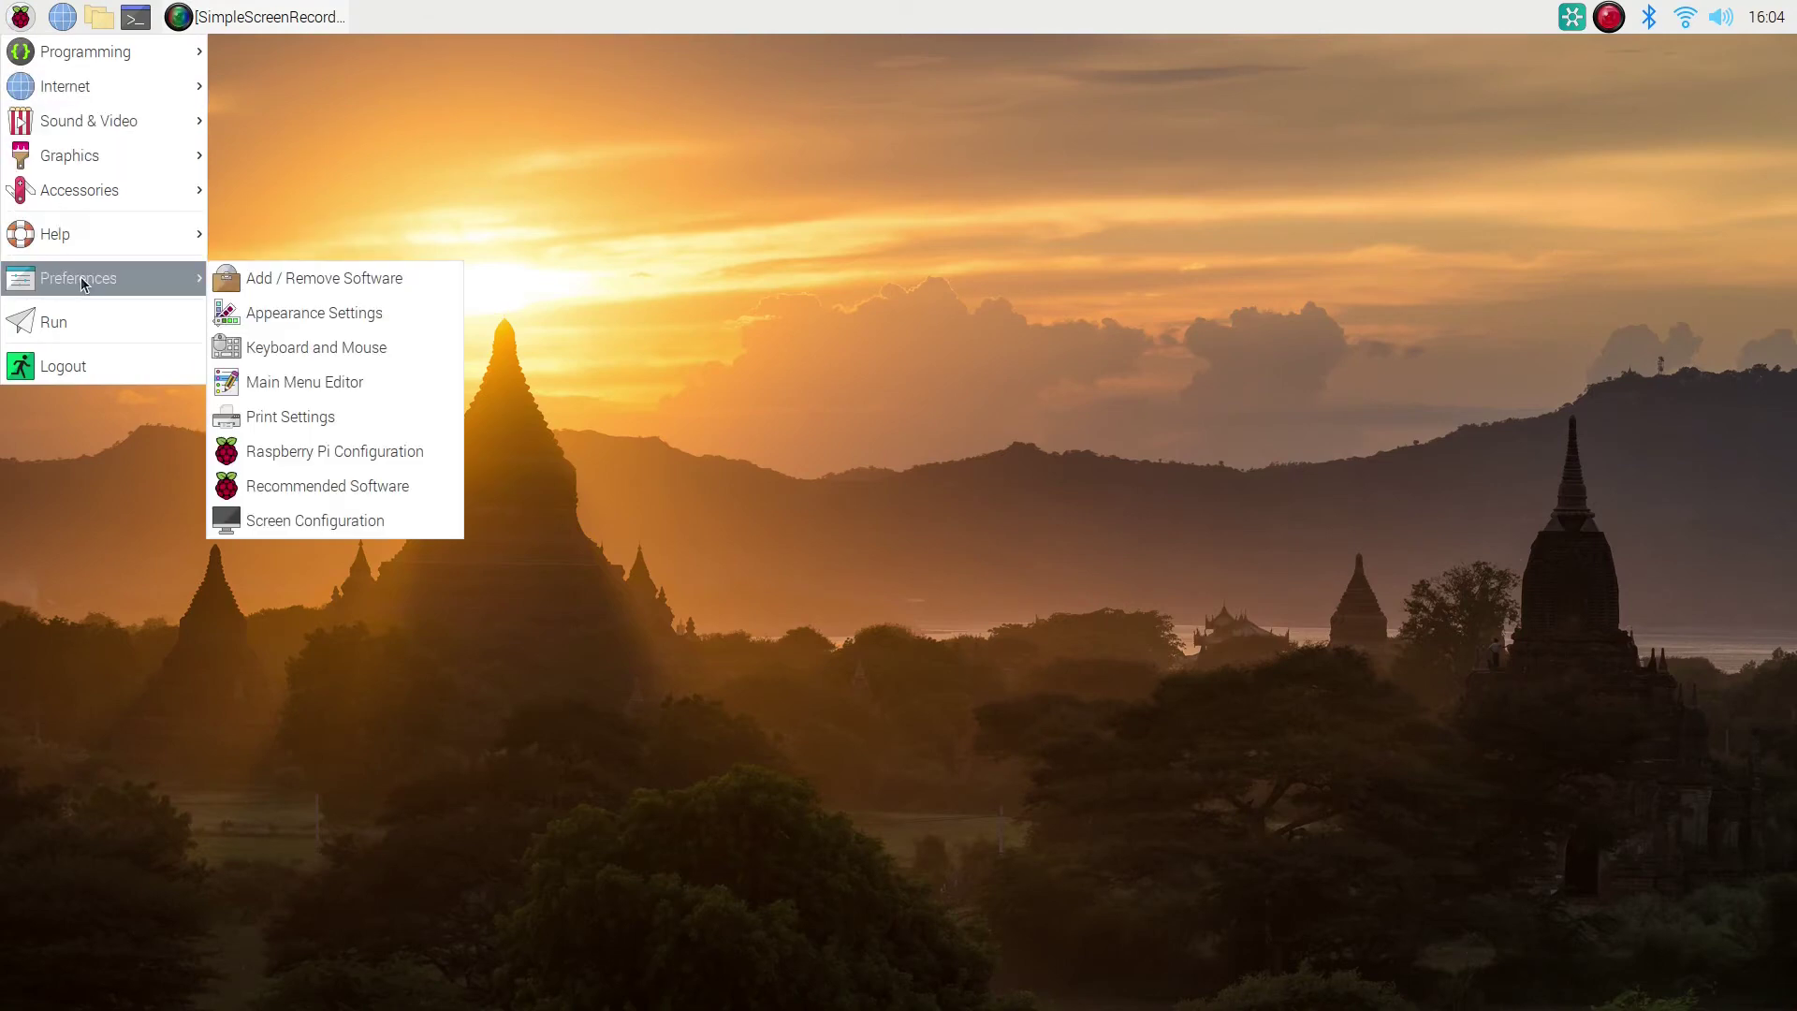
pyautogui.moveTo(116, 131)
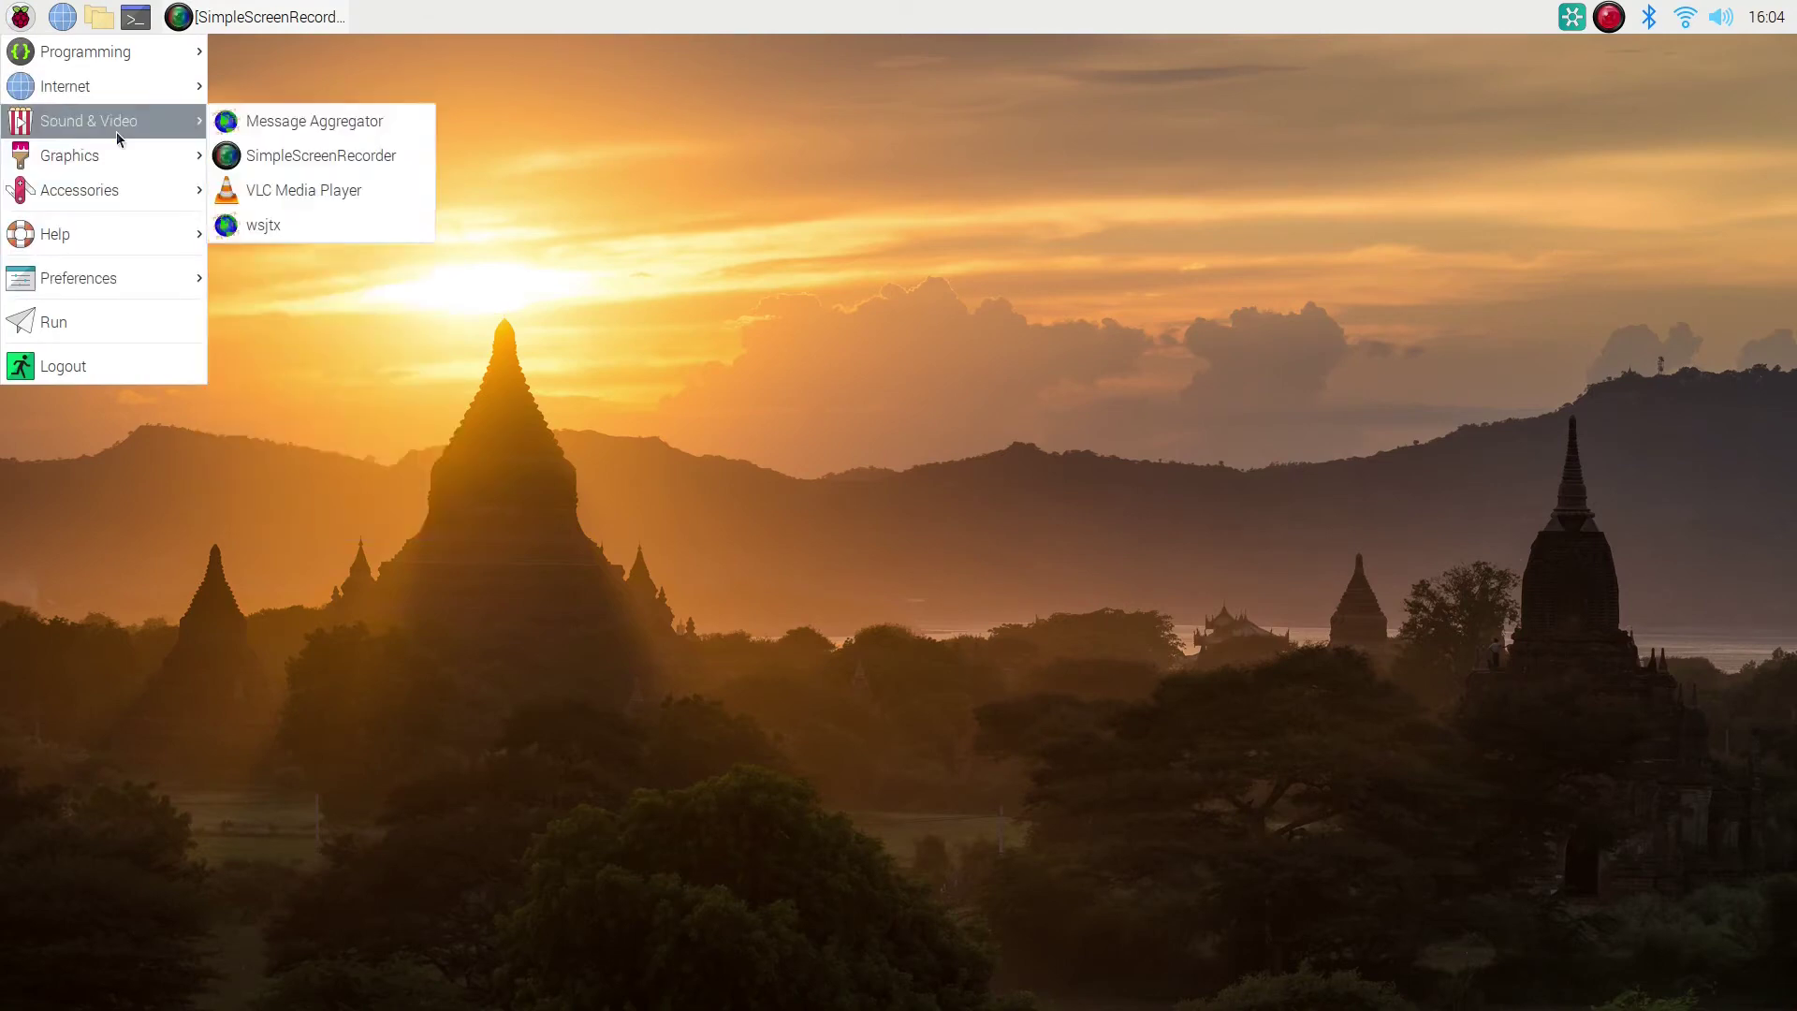
pyautogui.click(286, 224)
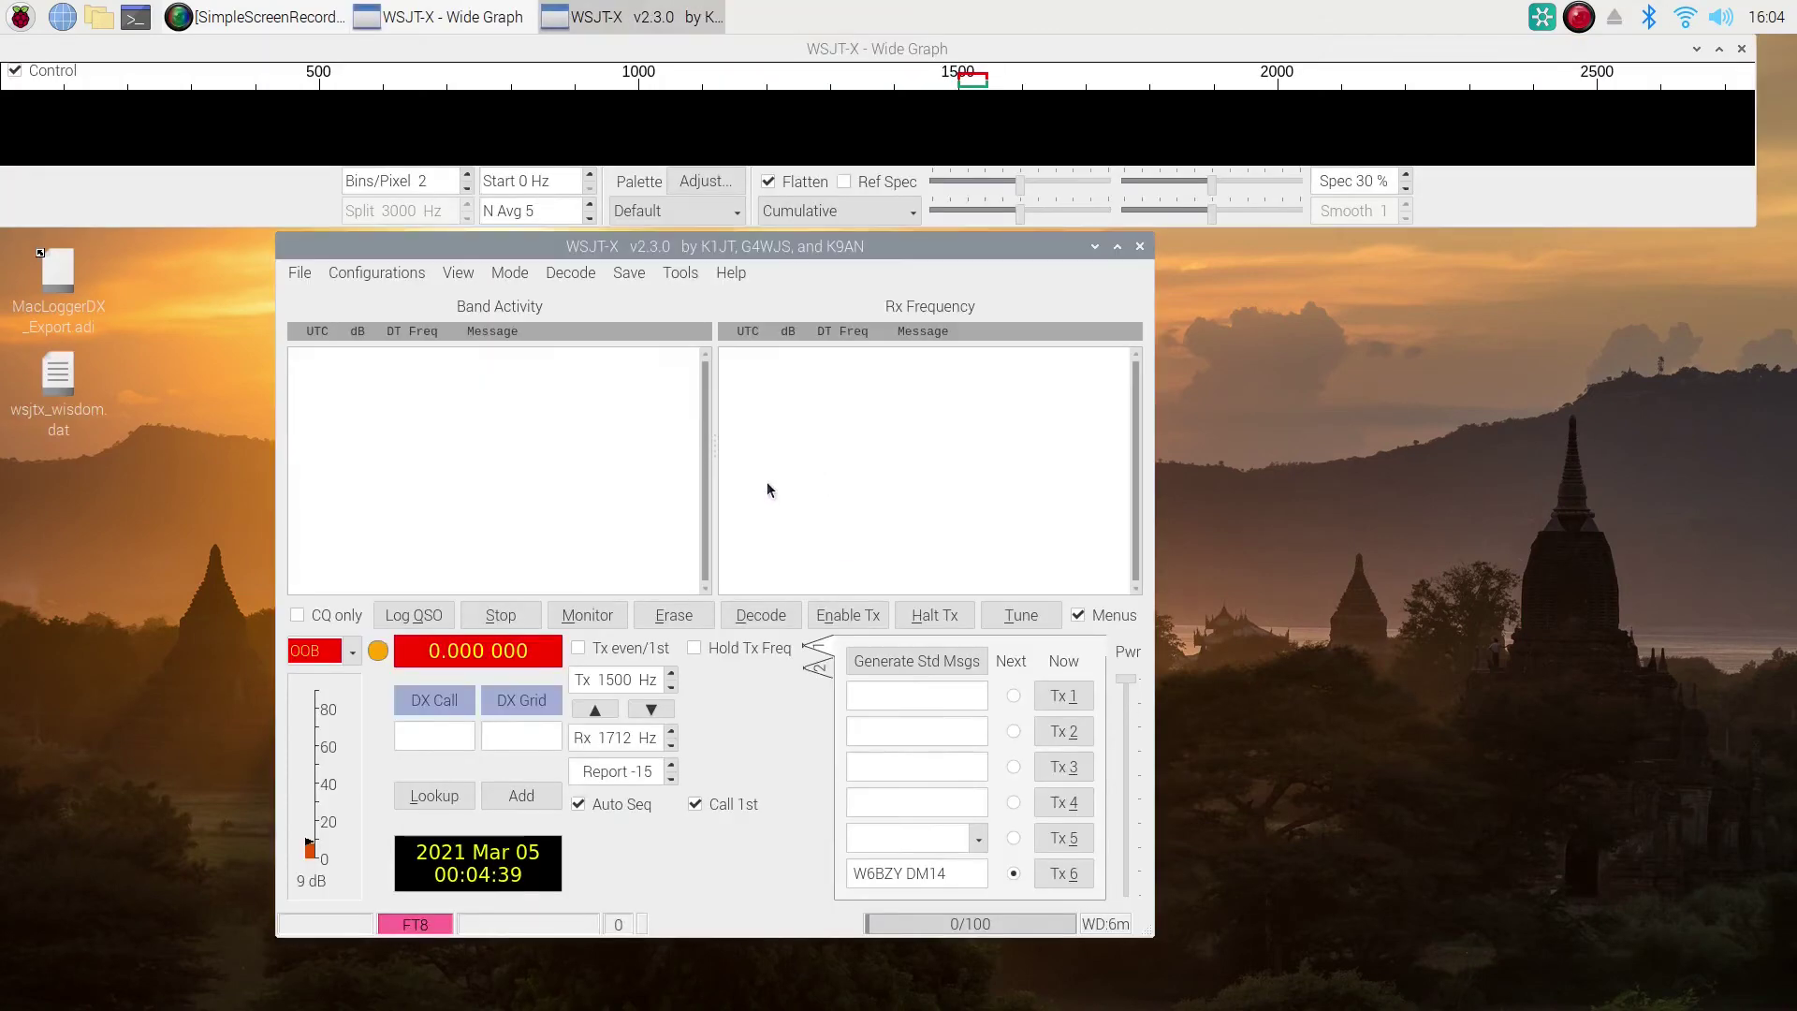
# Step: Open the WSJT-X log directory, cancel the rig control error dialog, and move the folder window toward the middle of the desktop
pyautogui.click(301, 277)
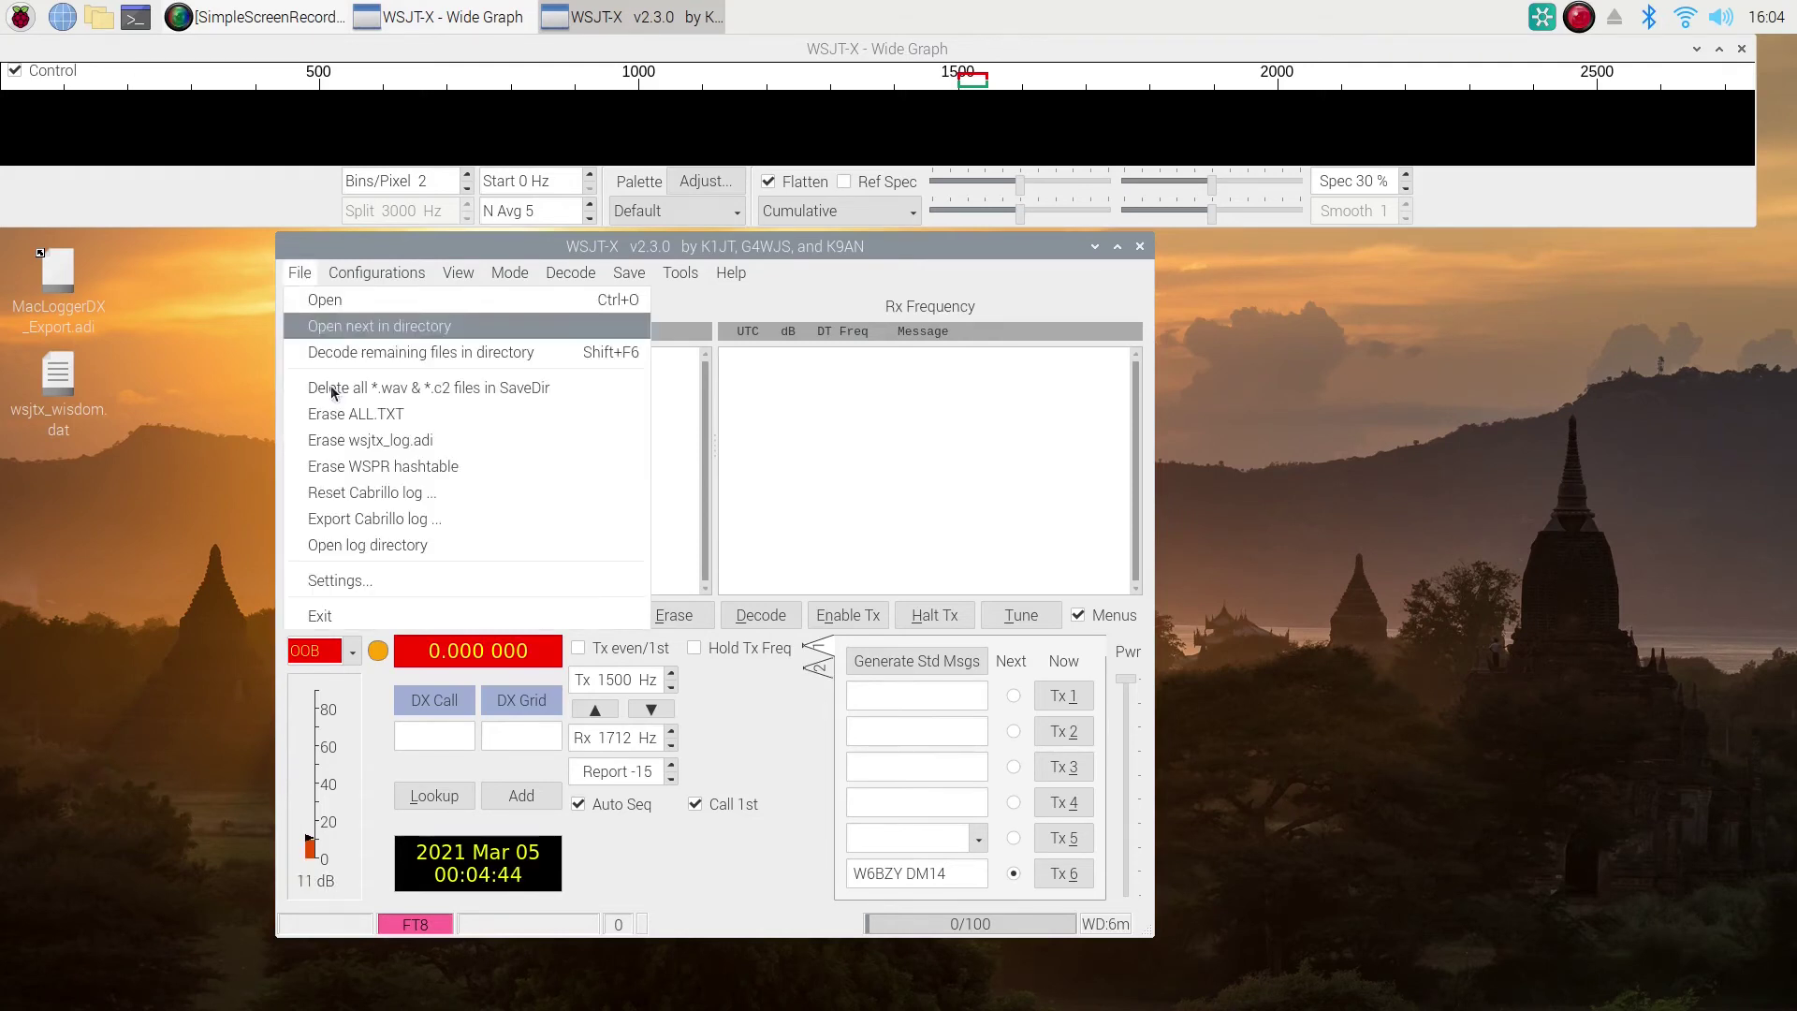
pyautogui.click(397, 548)
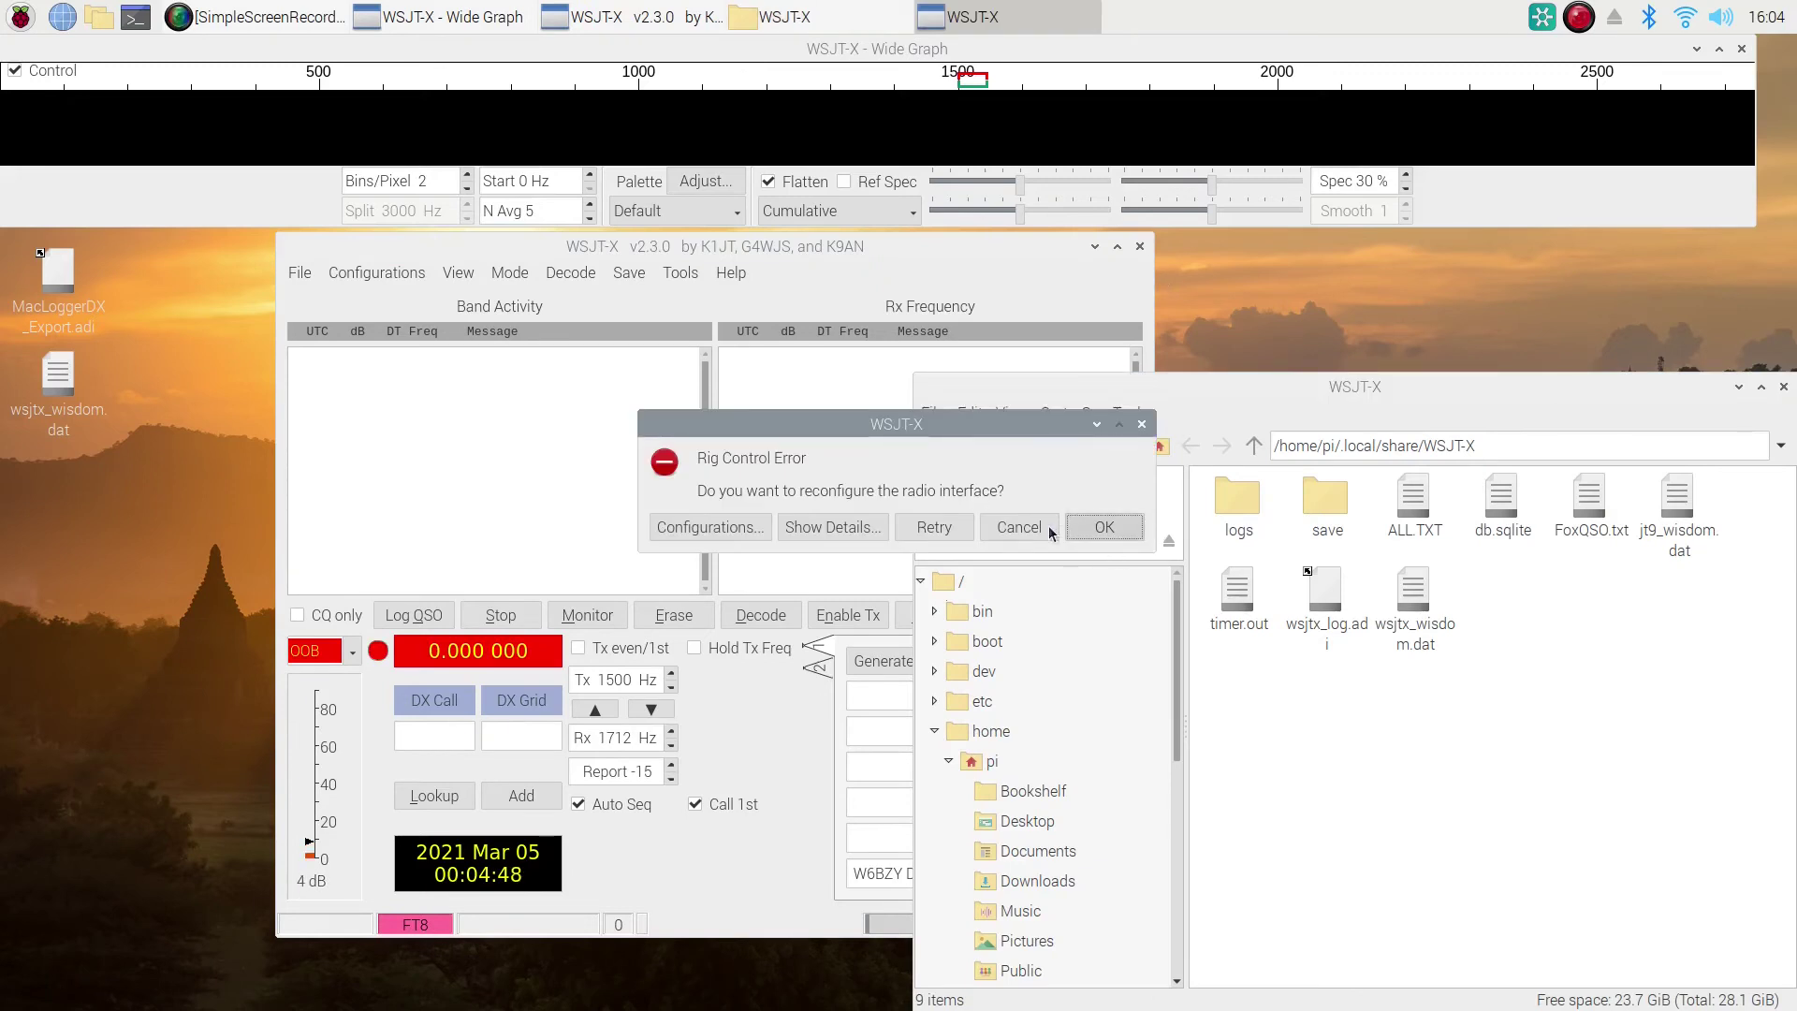
pyautogui.click(1020, 526)
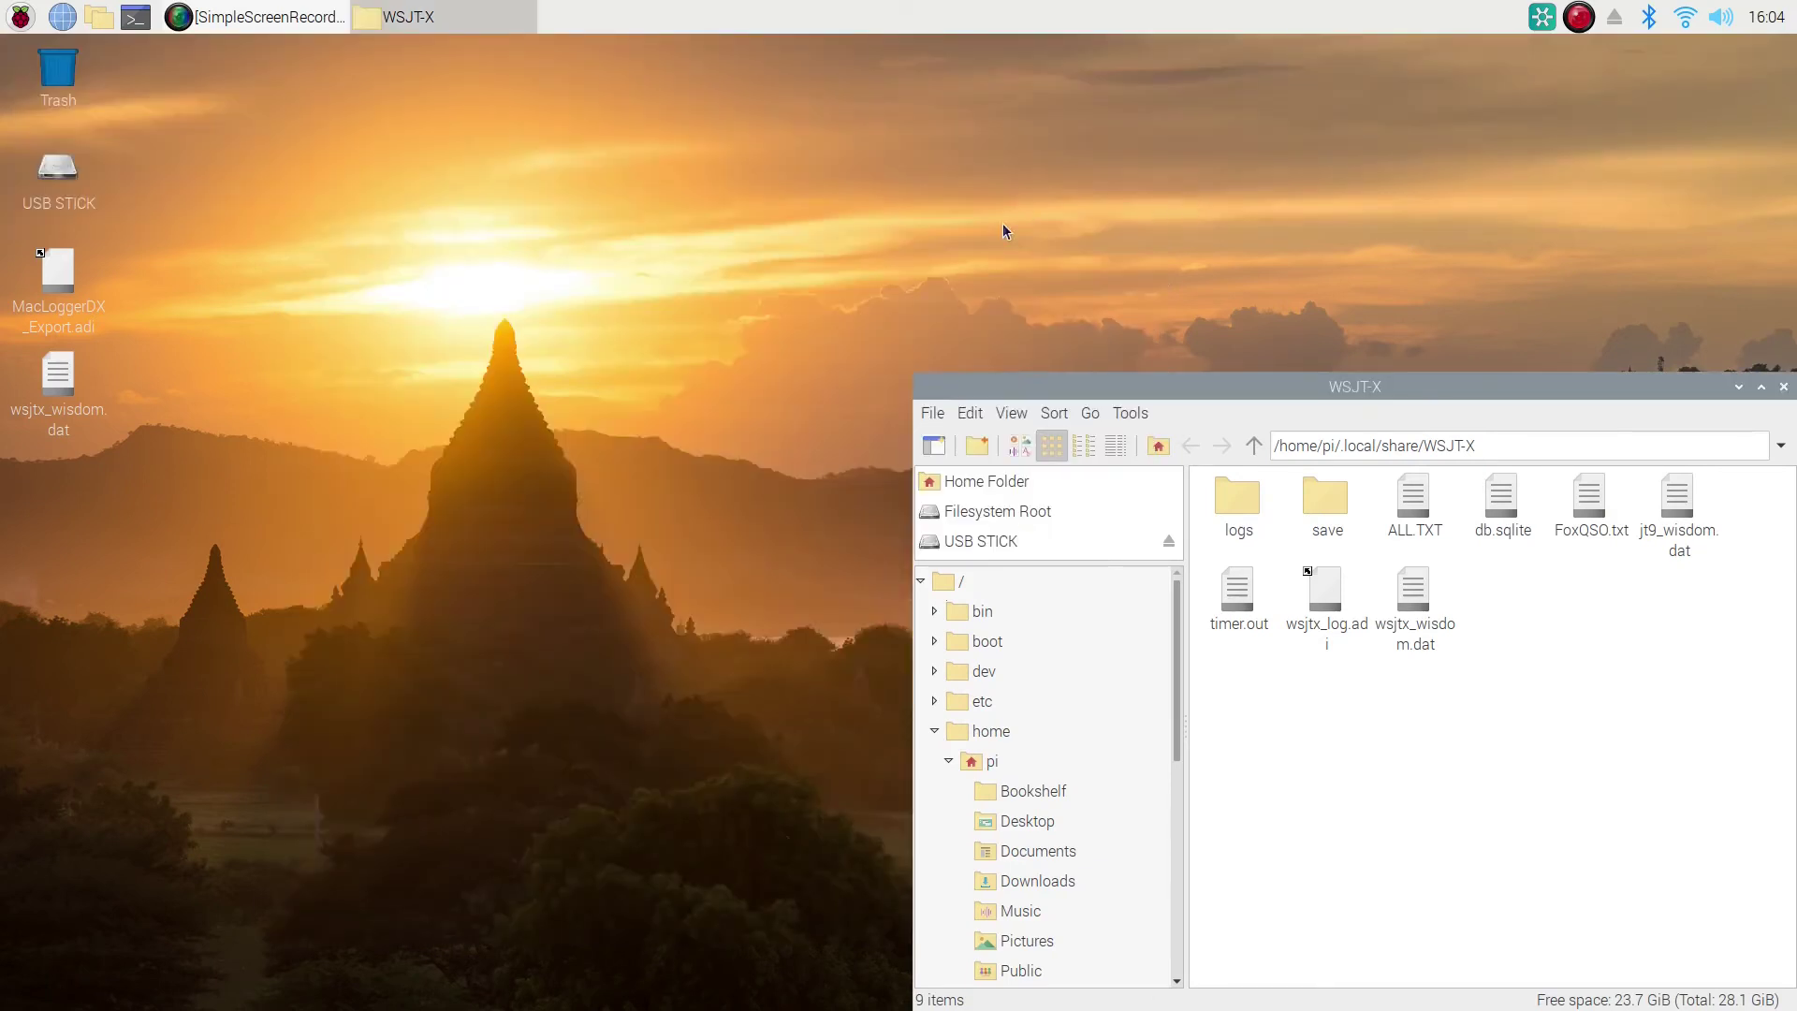
pyautogui.moveTo(1293, 386); pyautogui.dragTo(844, 163)
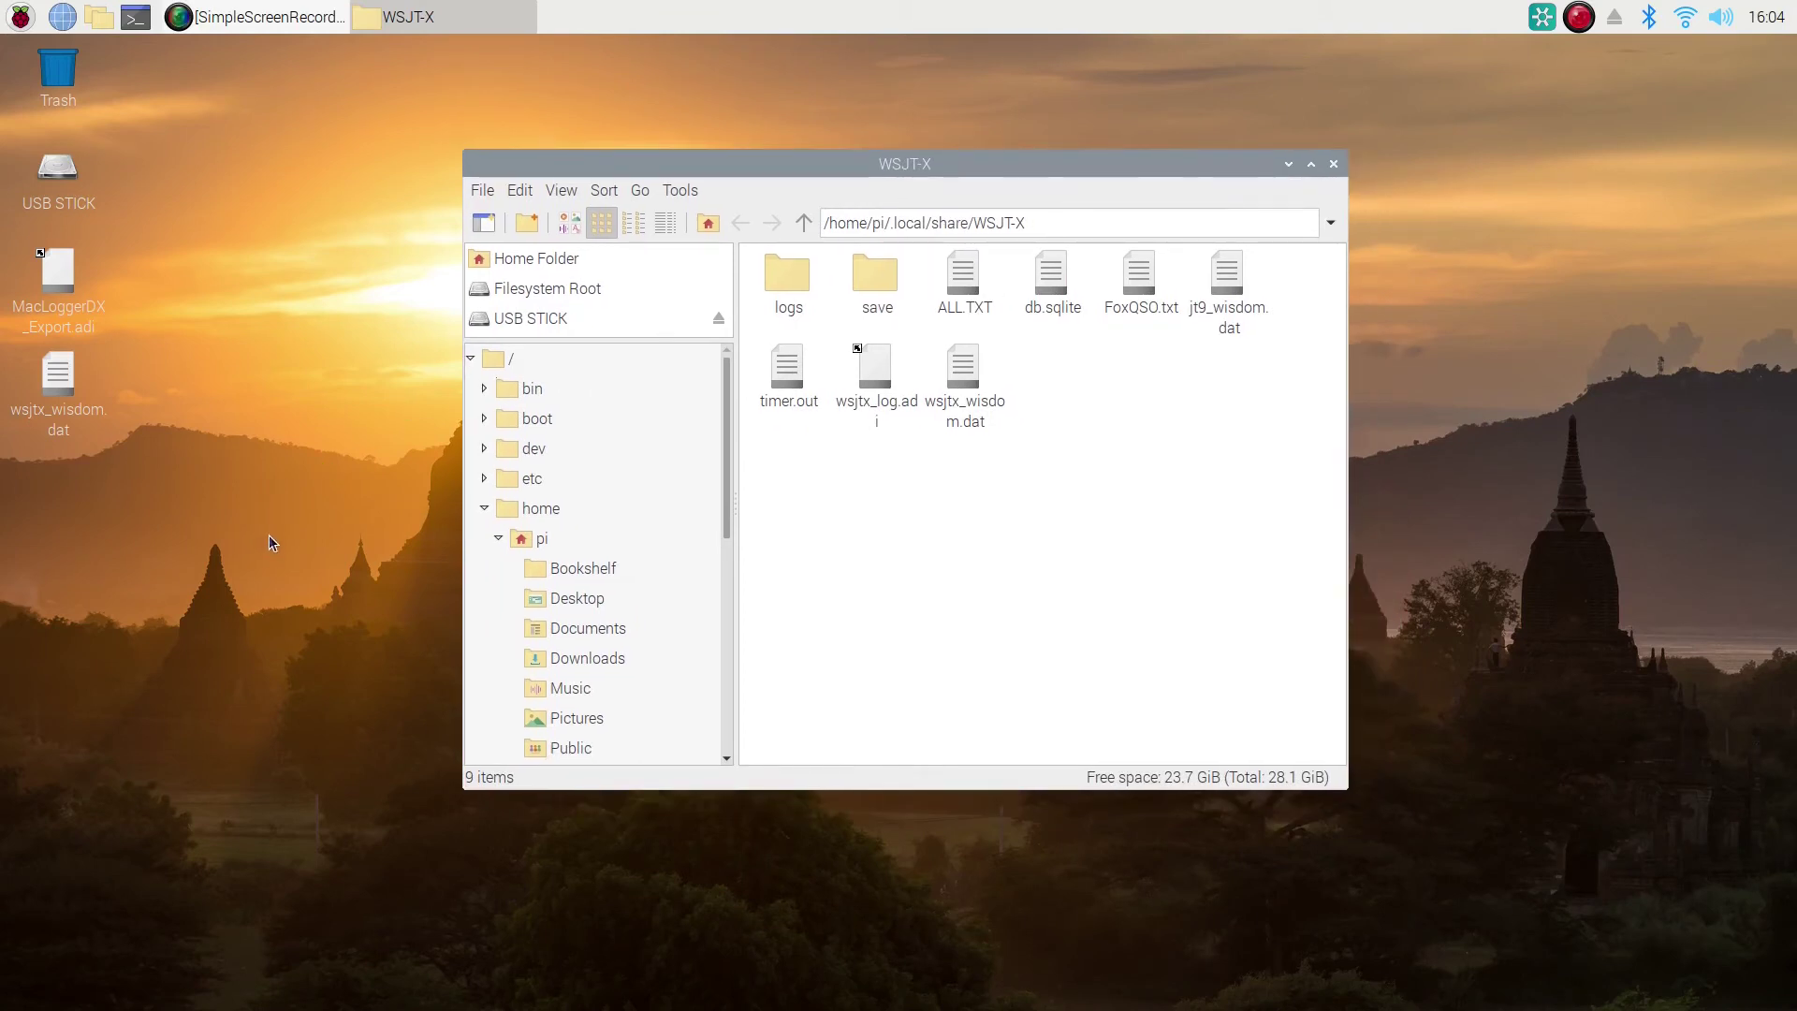
# Step: Open the USB STICK drive from the desktop and go into its MoveWSJTX folder
pyautogui.doubleClick(47, 176)
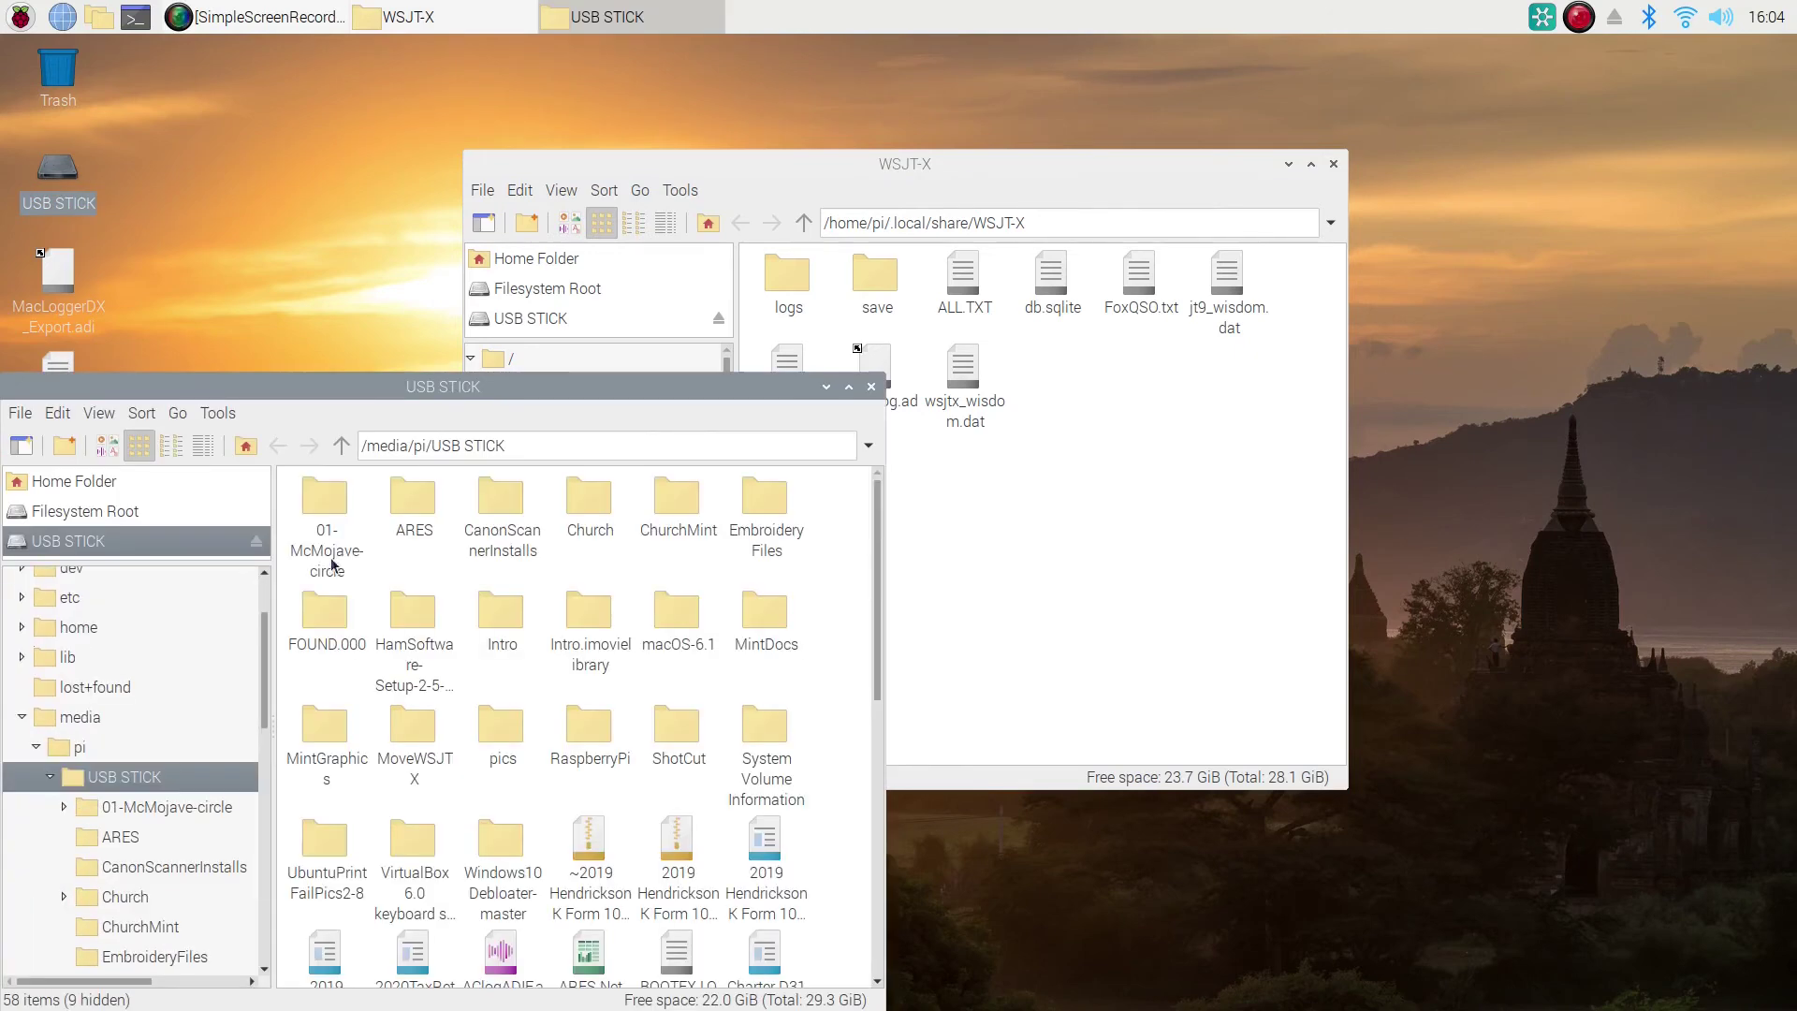
pyautogui.scroll(-3, 560, 632)
pyautogui.scroll(-3, 560, 633)
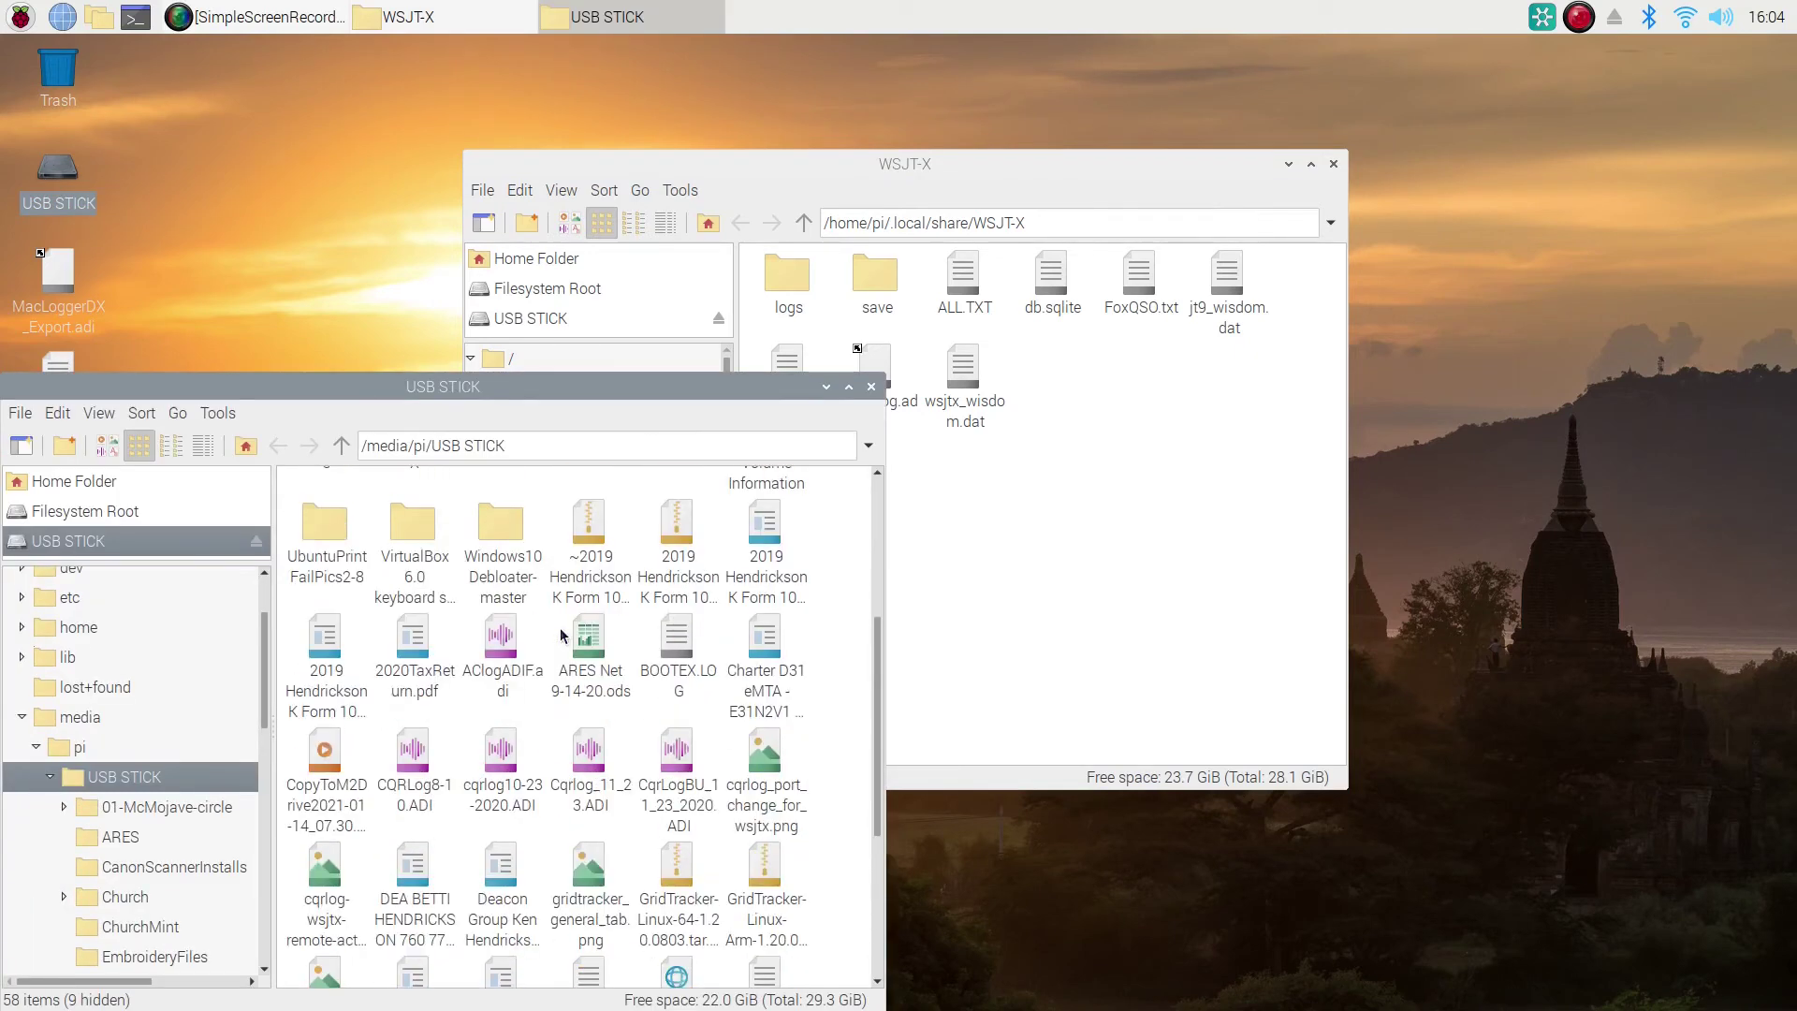
pyautogui.scroll(3, 561, 634)
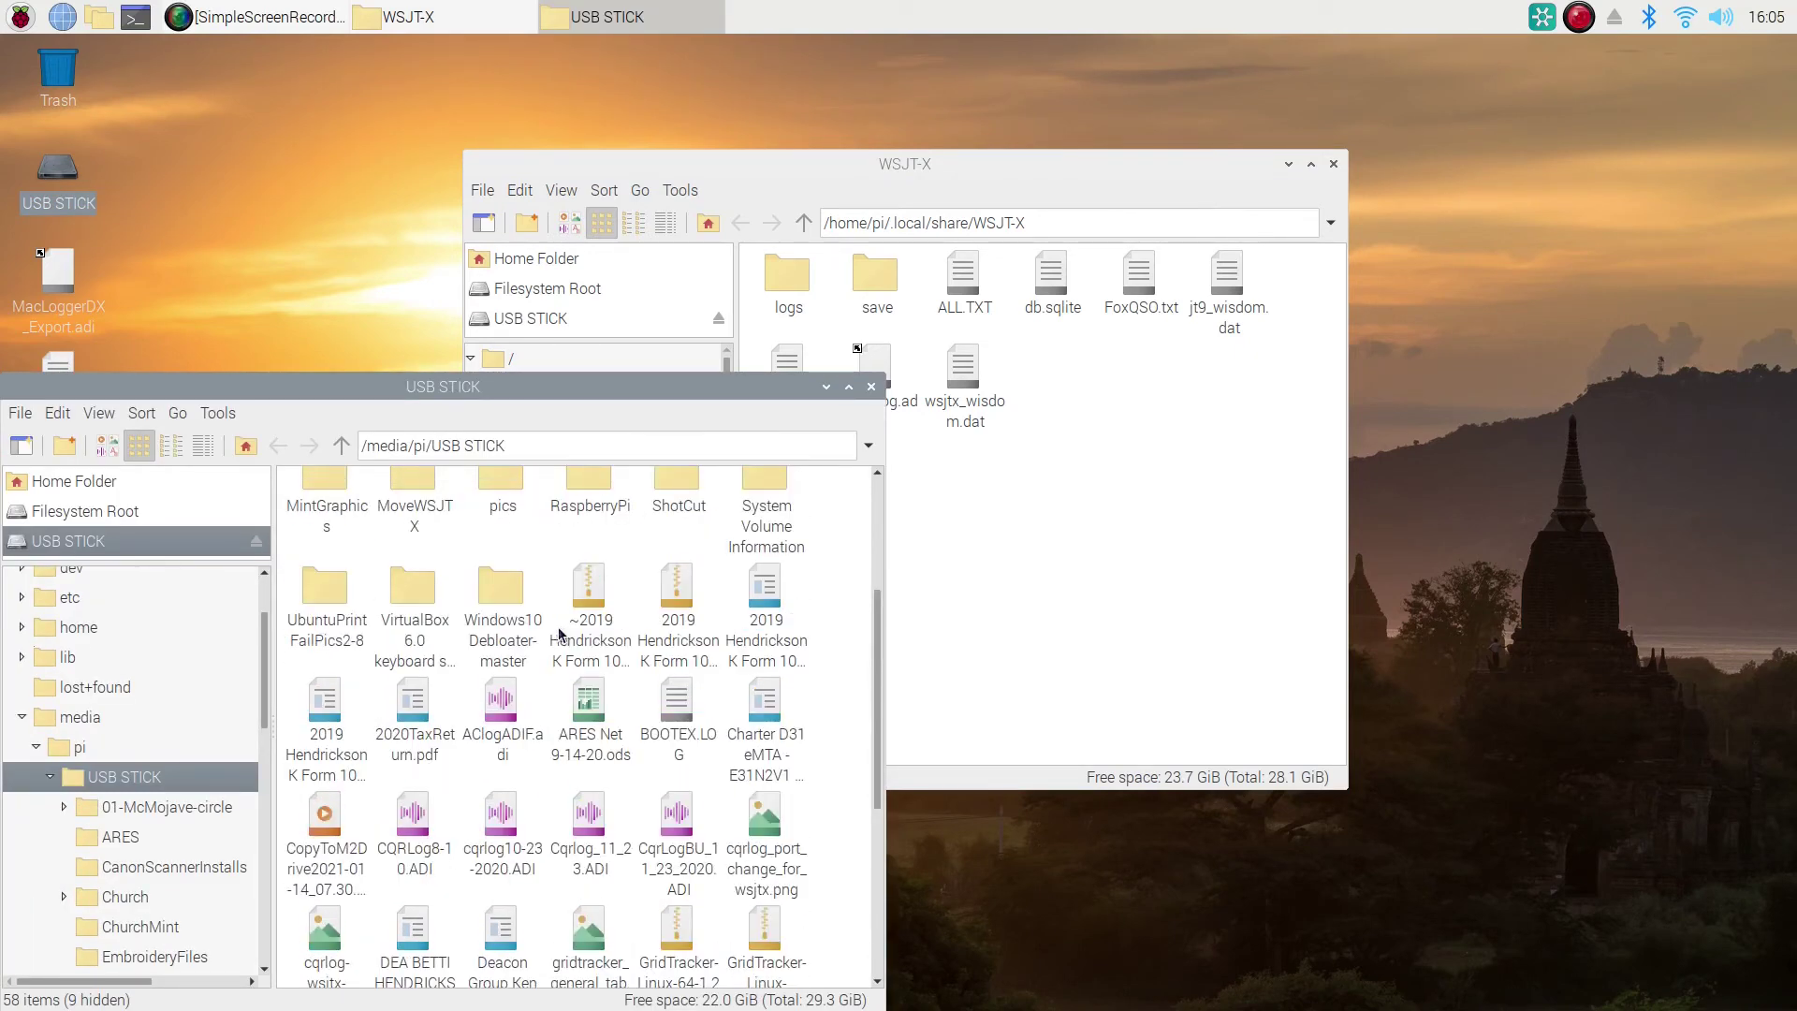
pyautogui.scroll(1, 513, 564)
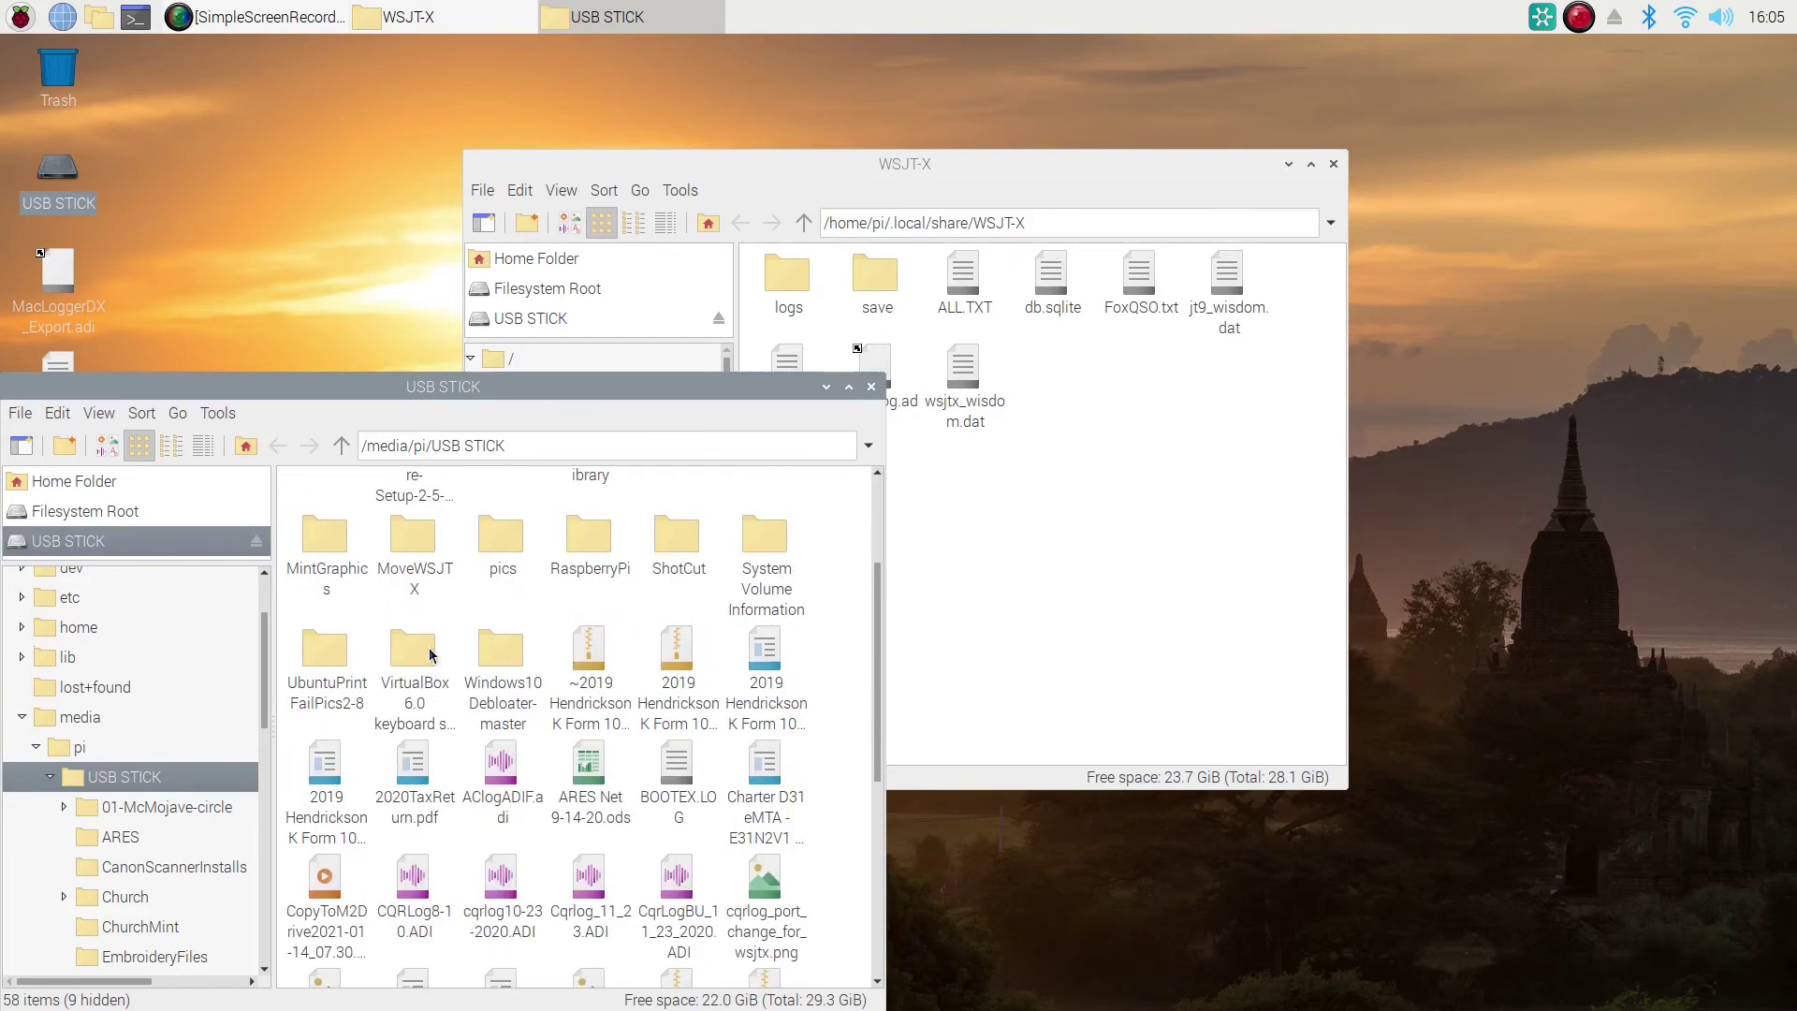
pyautogui.doubleClick(418, 543)
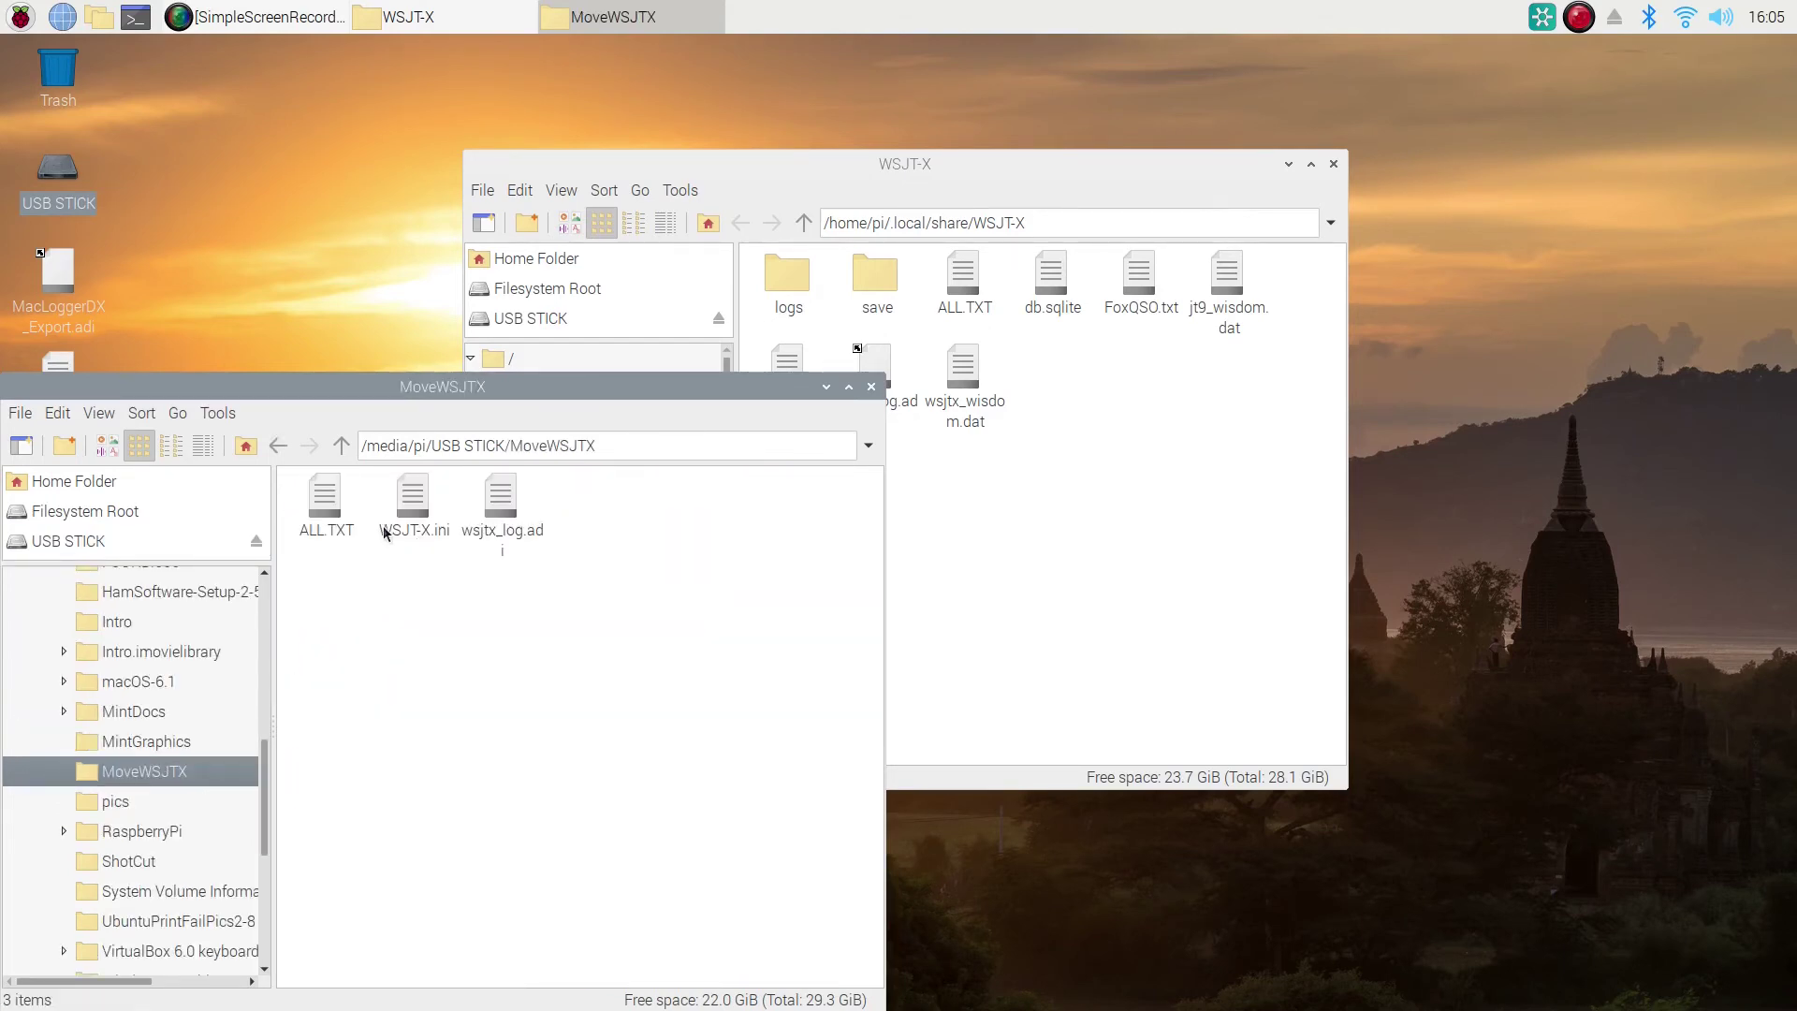
# Step: Copy ALL.TXT, WSJT-X.ini and wsjtx_log.adi into the WSJT-X folder, overwriting existing files, then close the MoveWSJTX window and reposition the WSJT-X folder
pyautogui.click(325, 501)
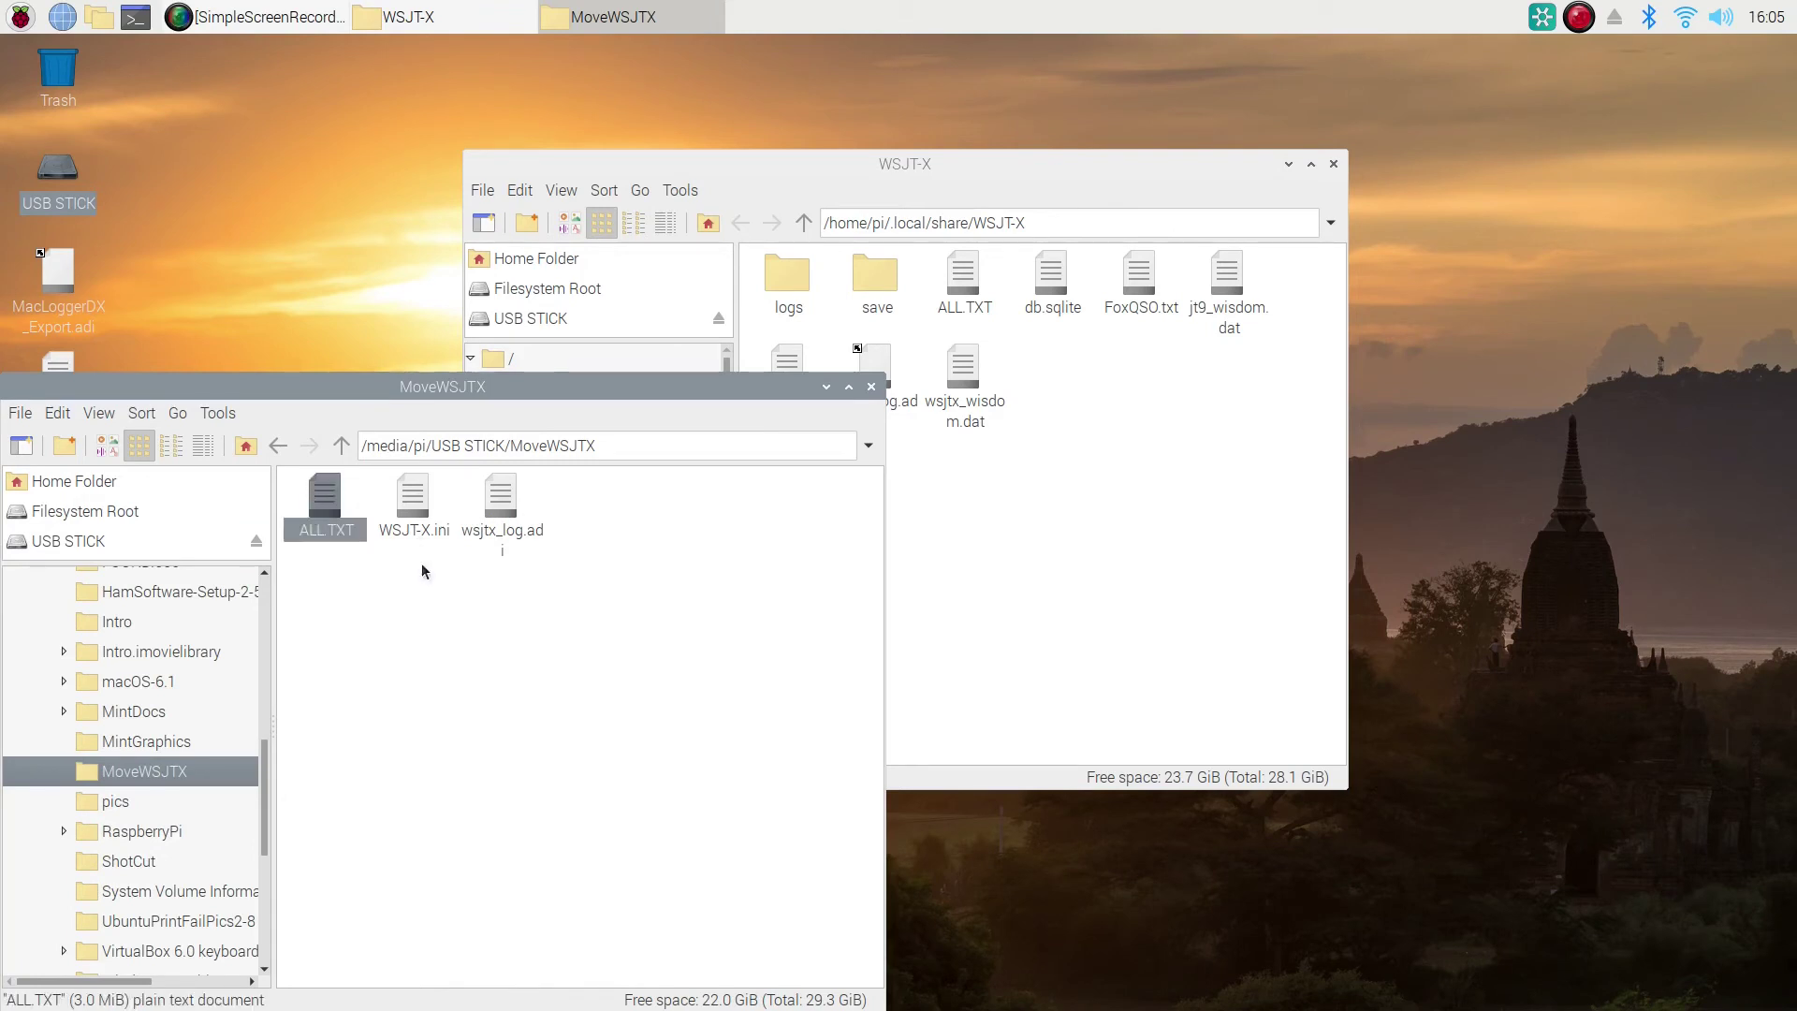
pyautogui.keyDown('shift'); pyautogui.click(511, 503); pyautogui.keyUp('shift')
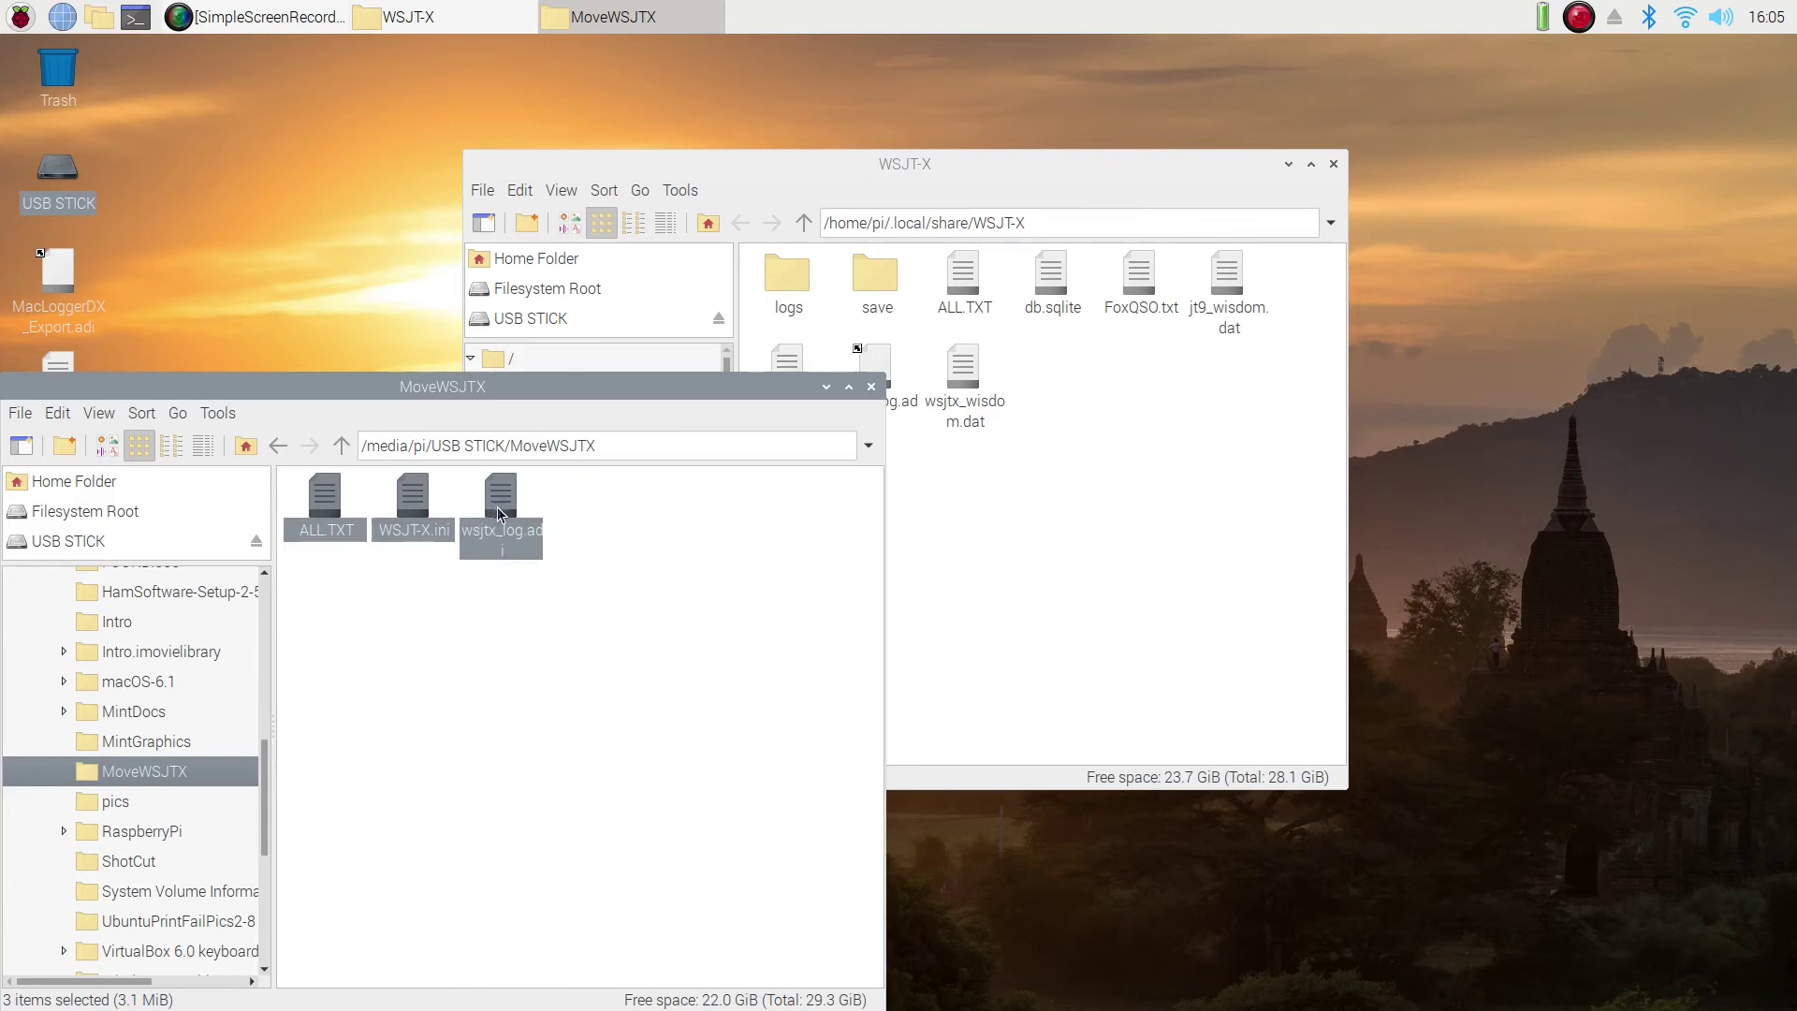
pyautogui.moveTo(500, 511); pyautogui.dragTo(1174, 504)
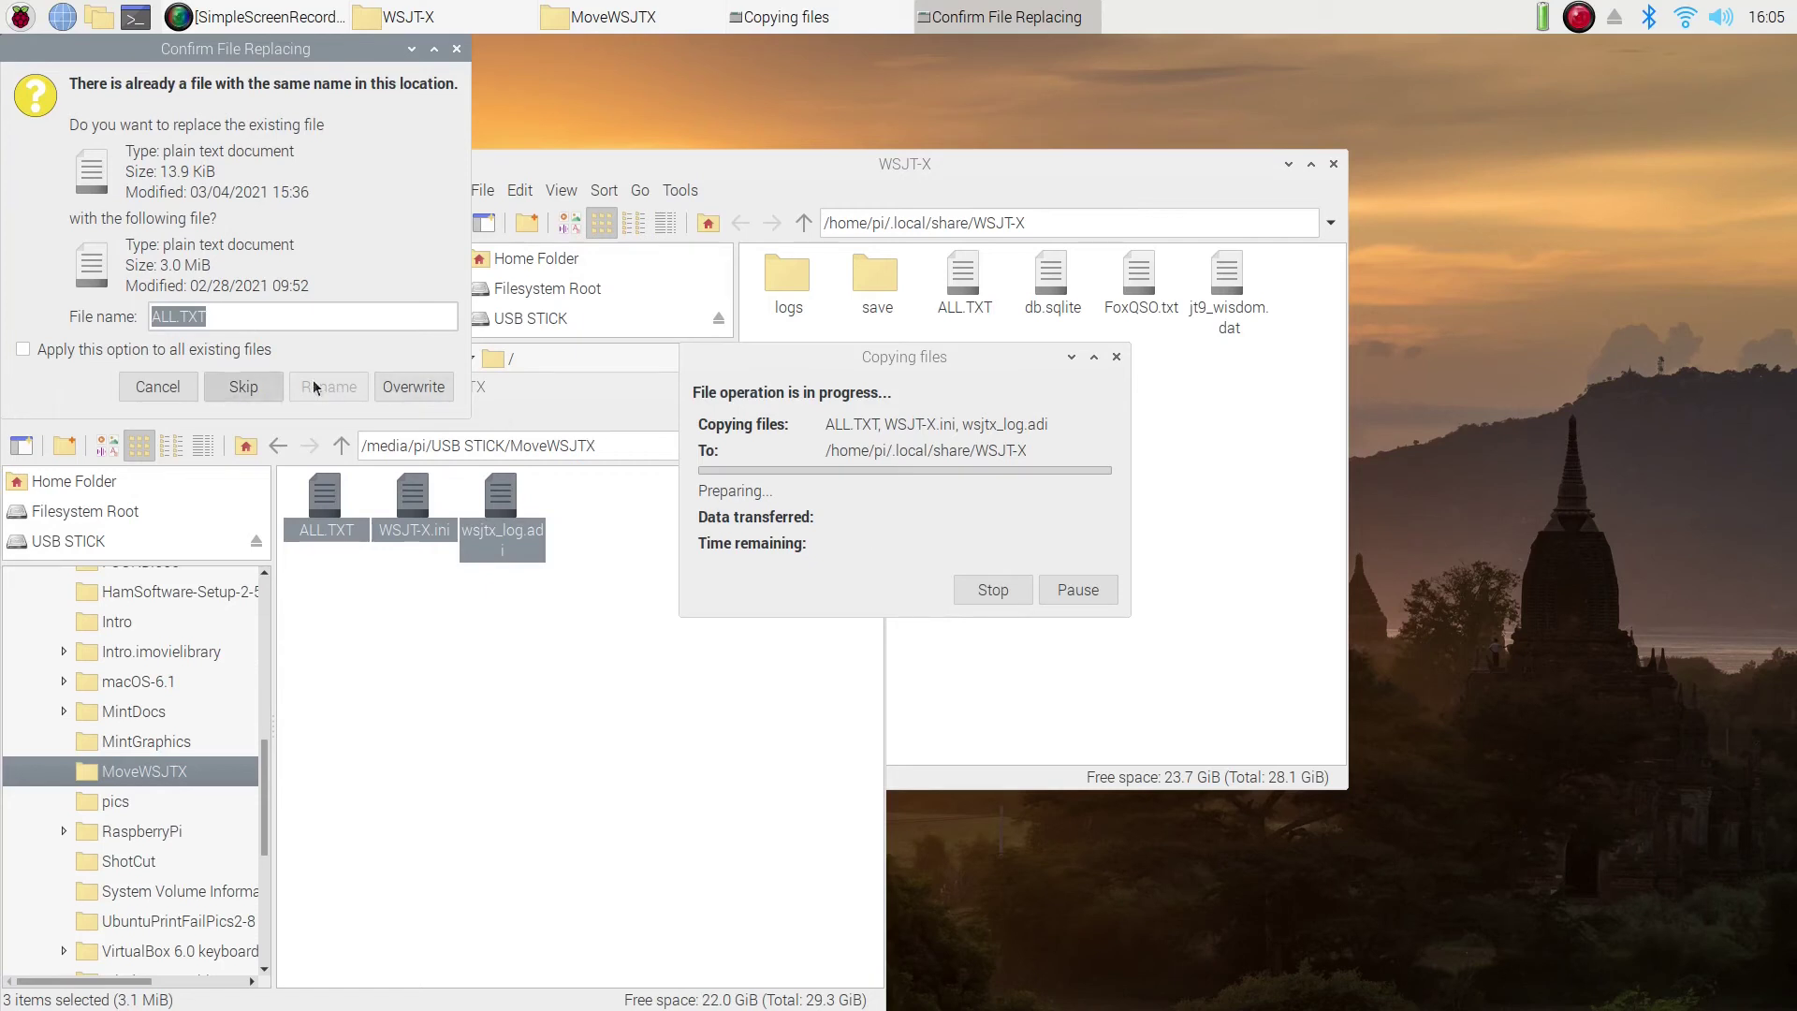
pyautogui.click(442, 387)
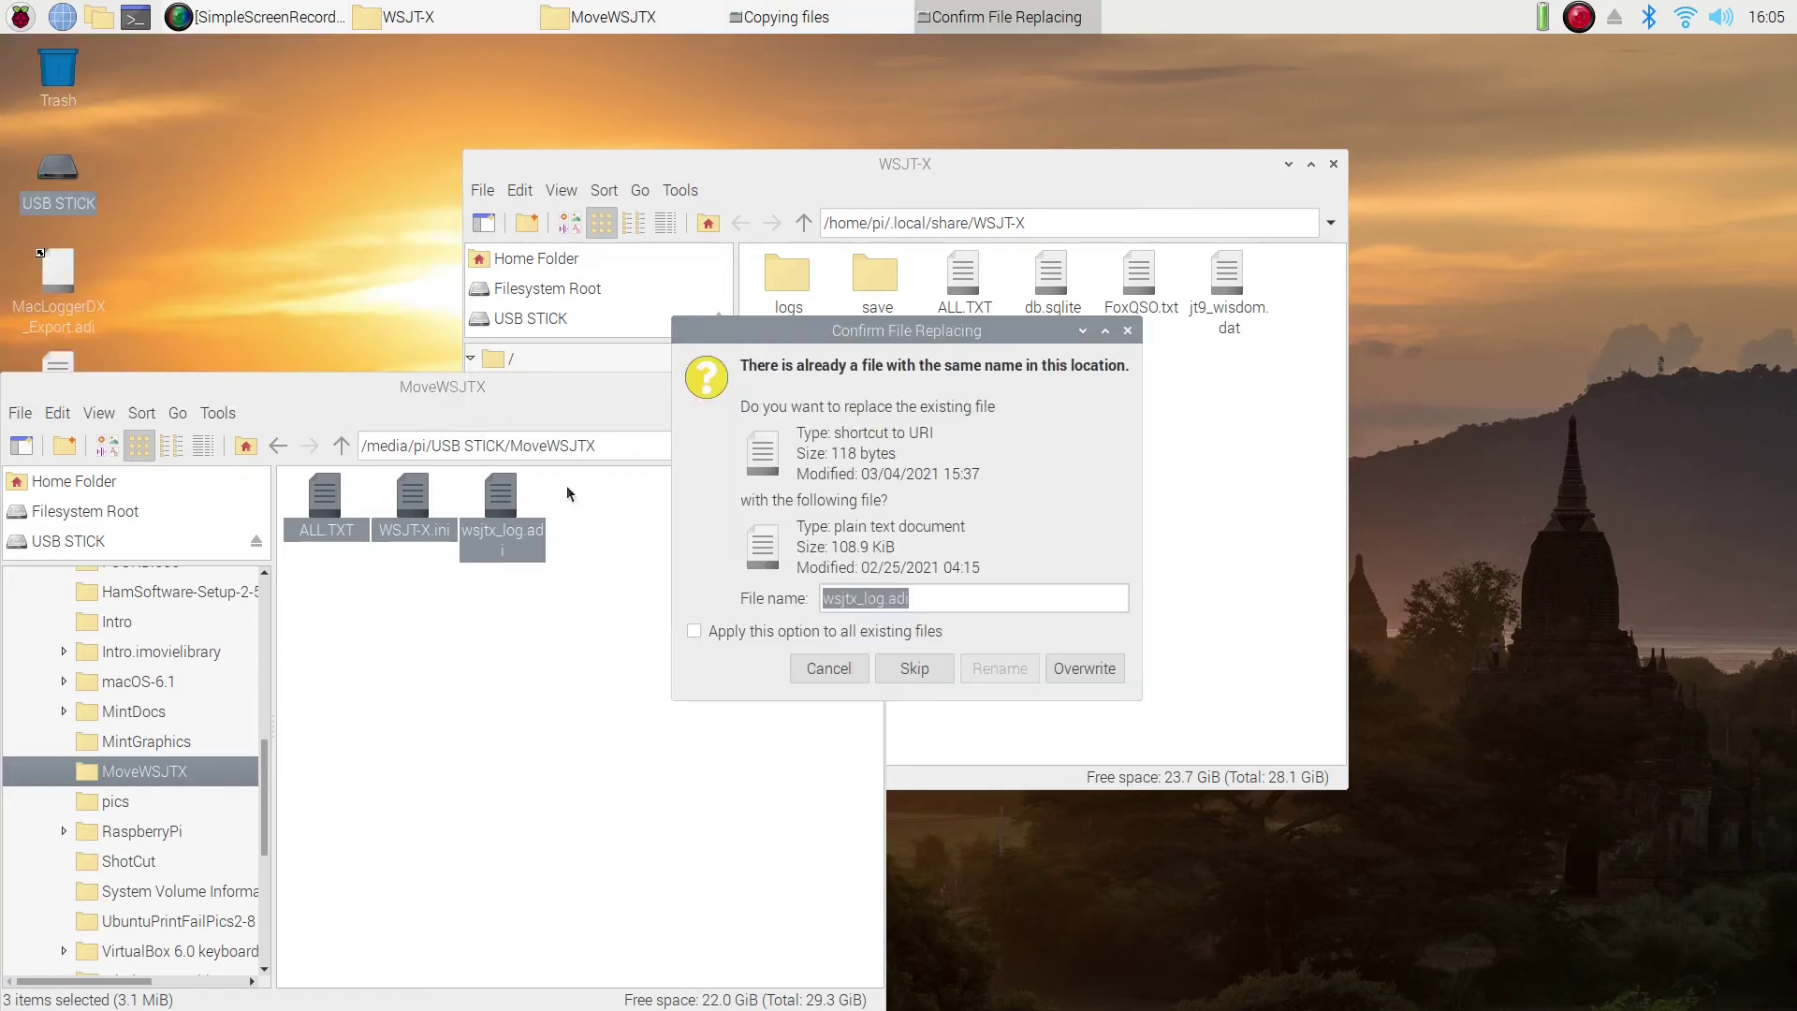
pyautogui.click(1084, 668)
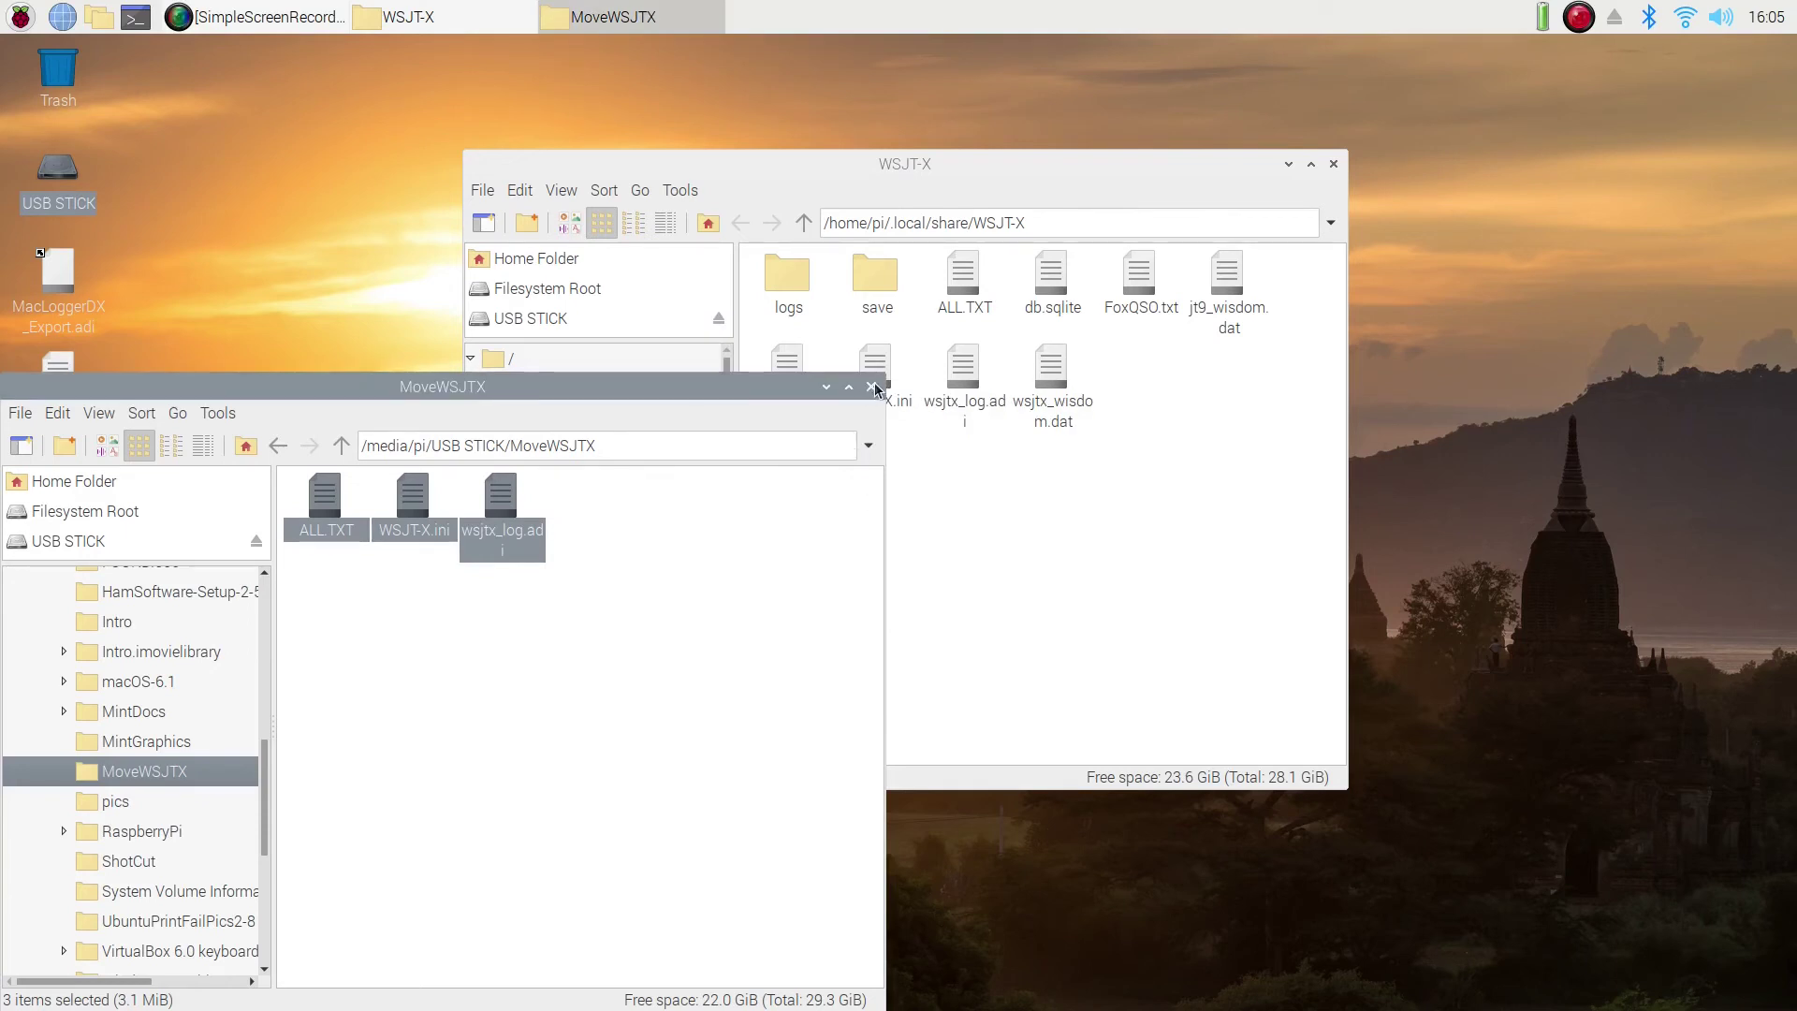
pyautogui.click(871, 386)
pyautogui.moveTo(845, 168); pyautogui.dragTo(1073, 117)
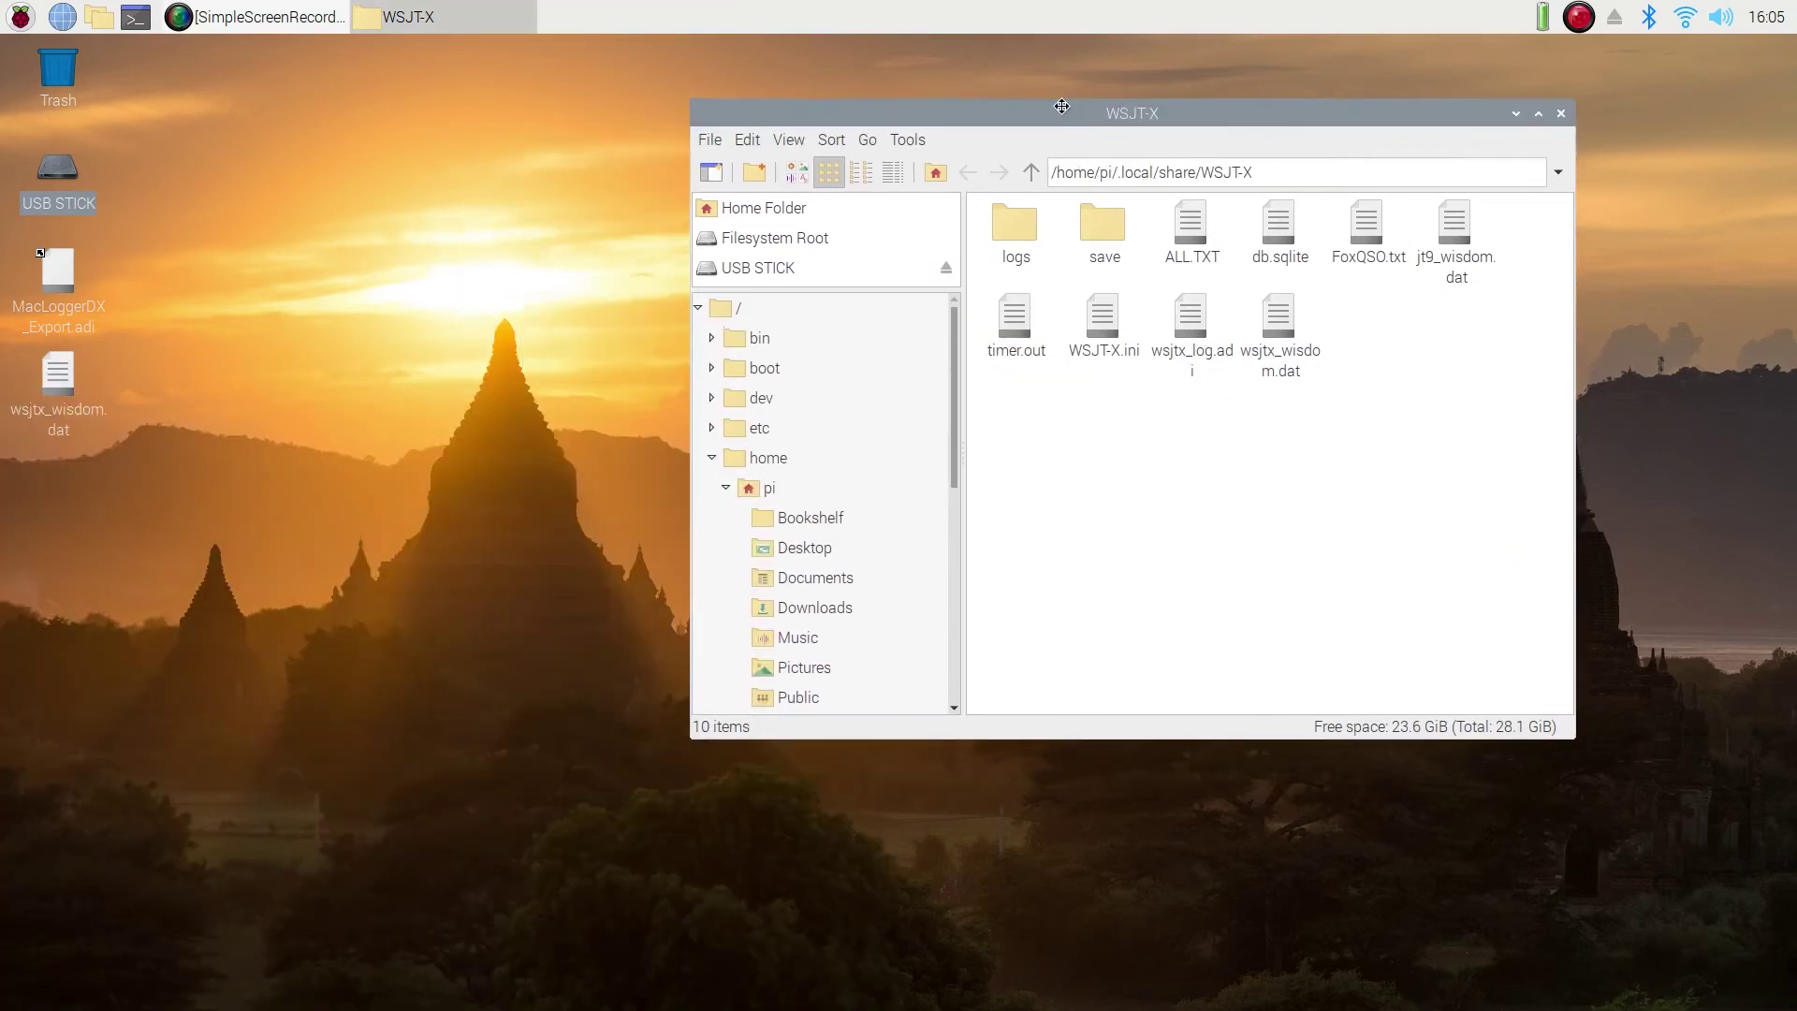
# Step: Relaunch WSJT-X with the transferred log and settings files in place
pyautogui.click(19, 16)
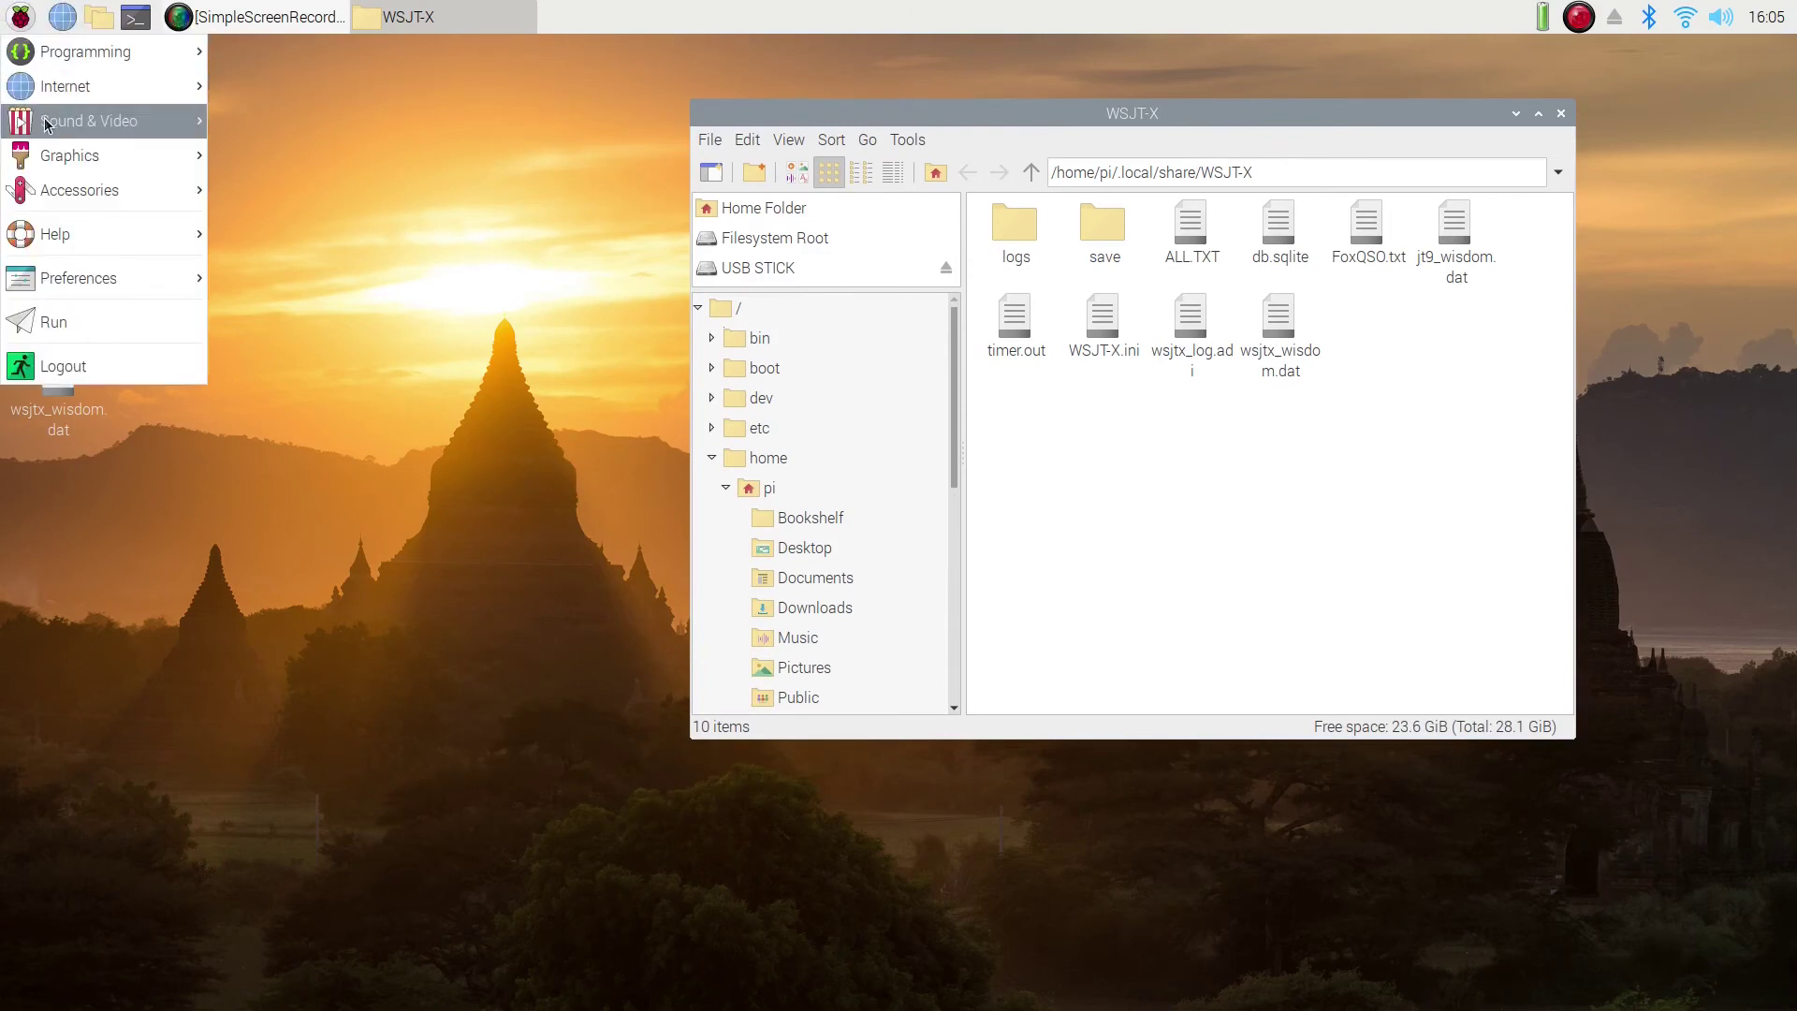
pyautogui.moveTo(44, 124)
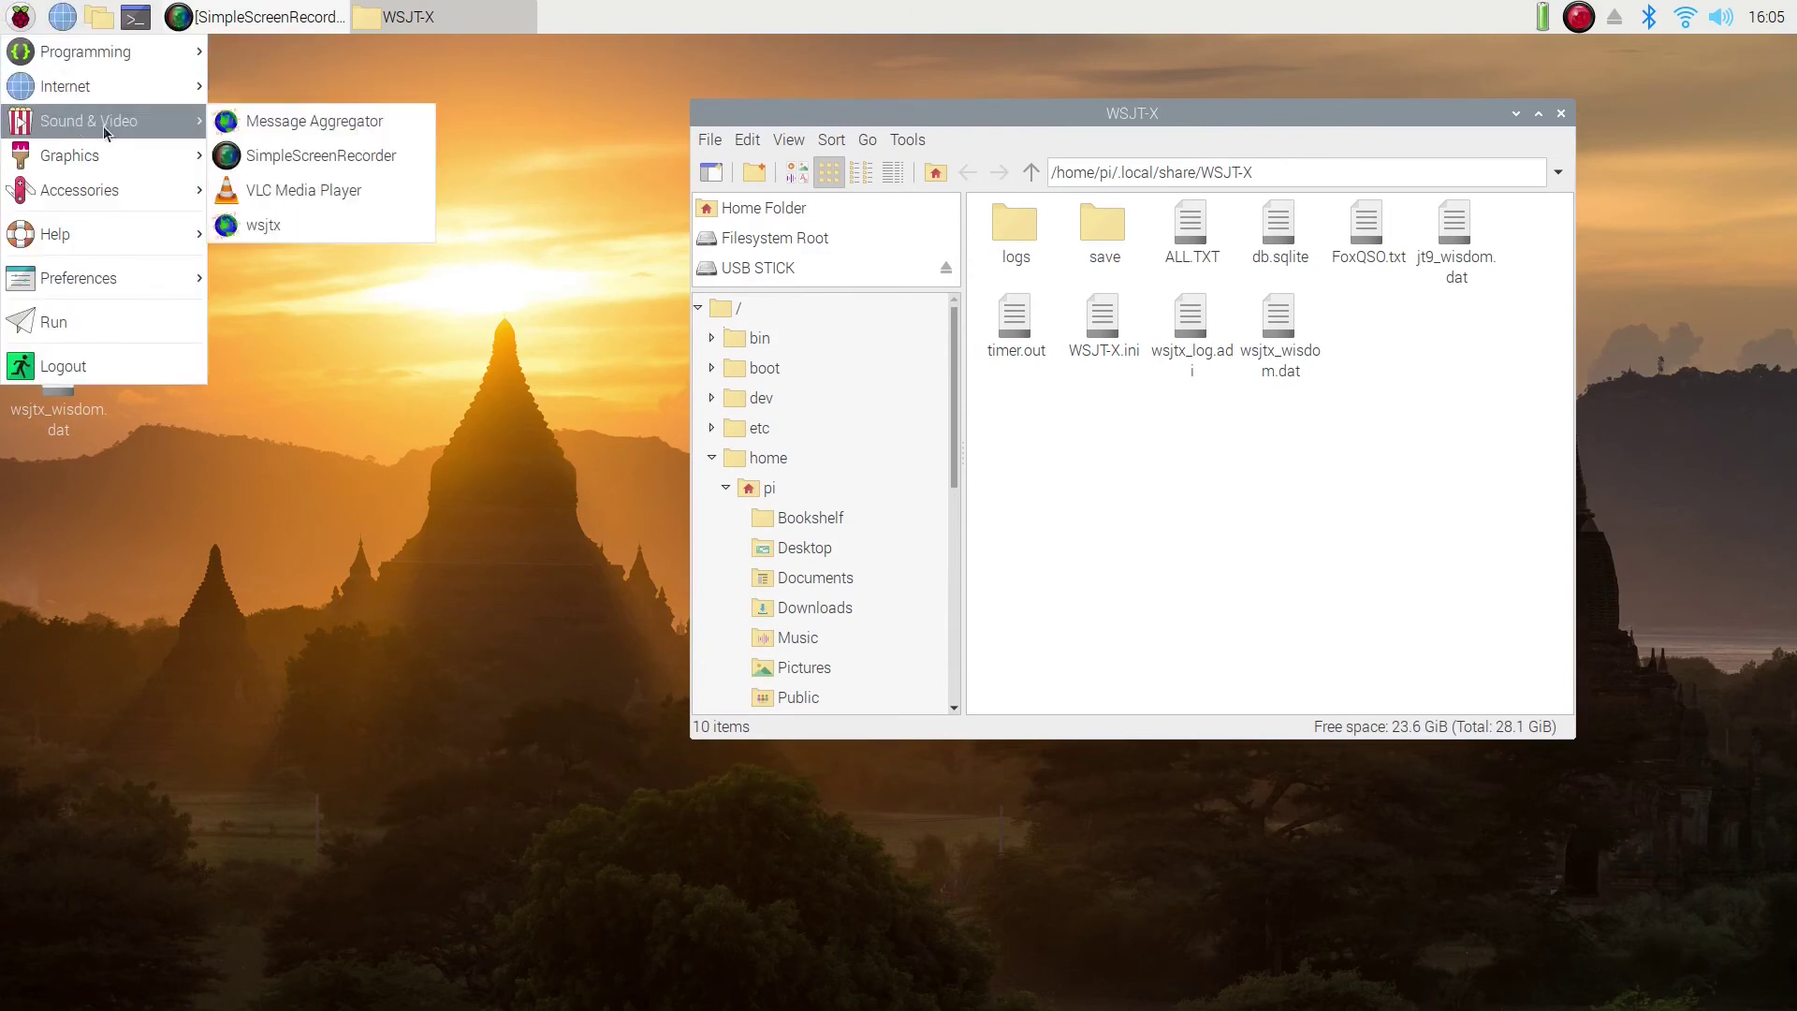
pyautogui.click(275, 229)
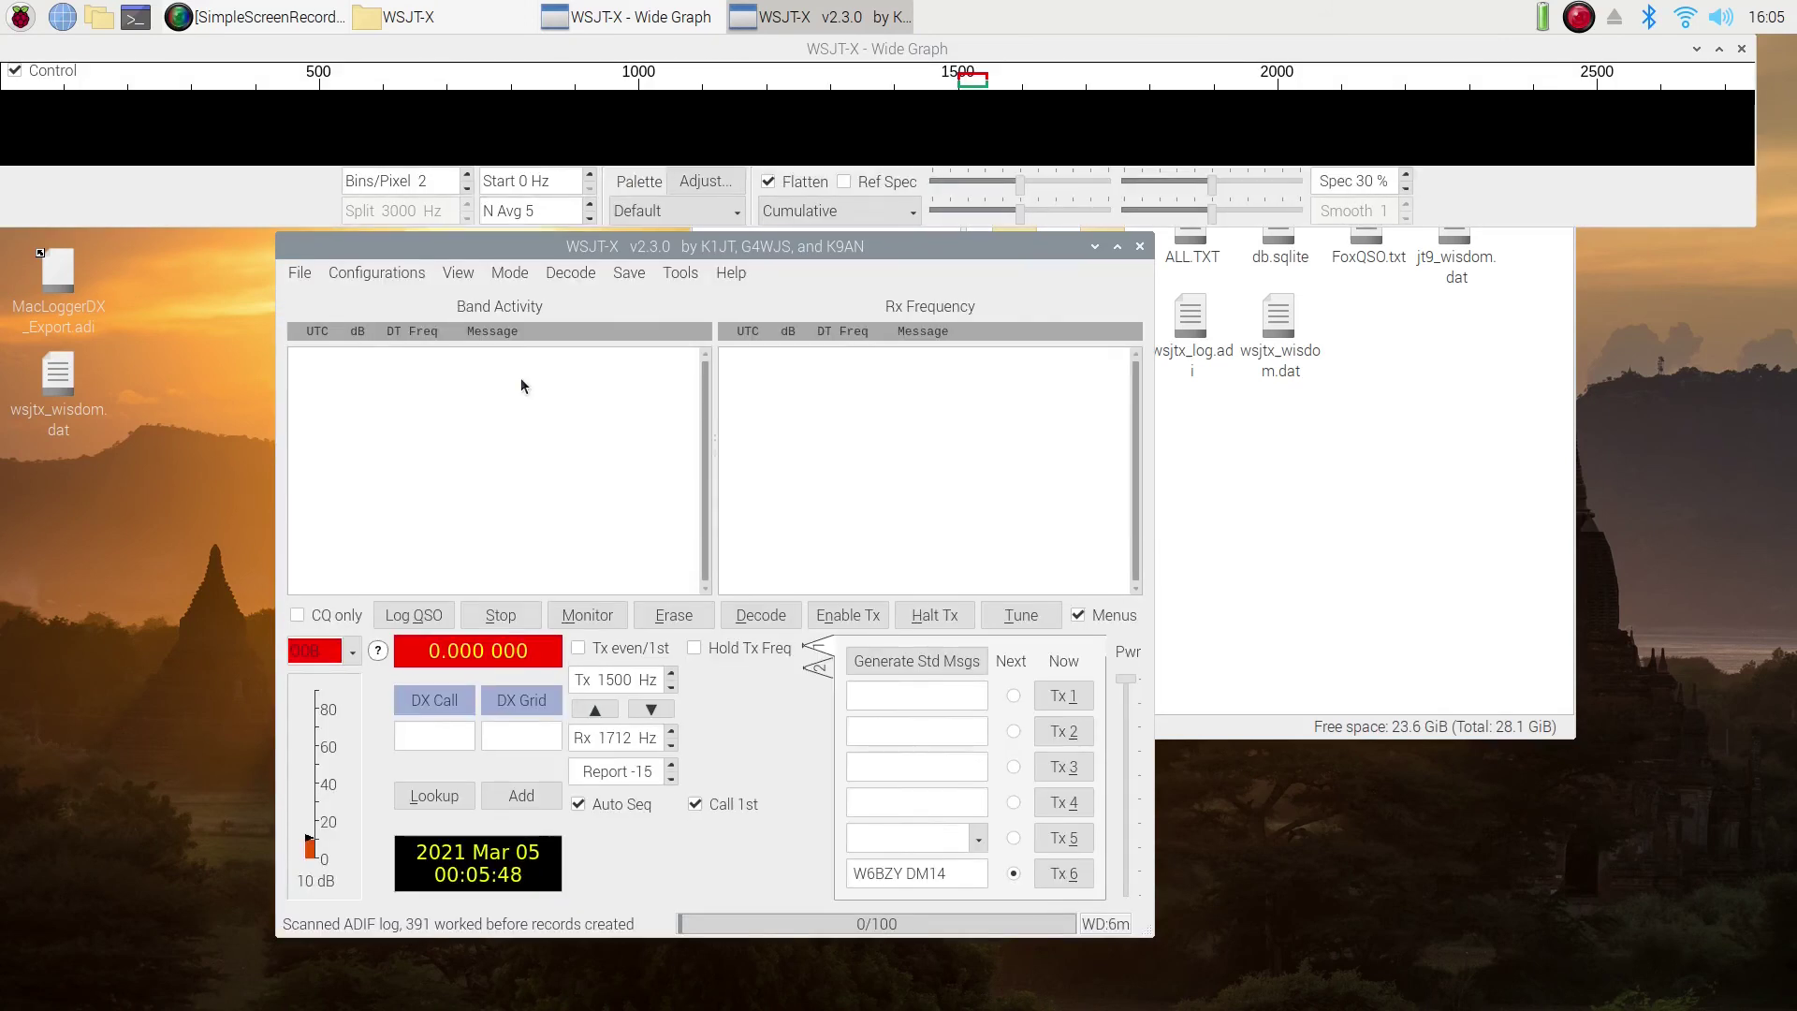
# Step: In the WSJT-X radio settings, dismiss the rig failure message and set the CAT serial port to /dev/ttyUSB0
pyautogui.click(299, 272)
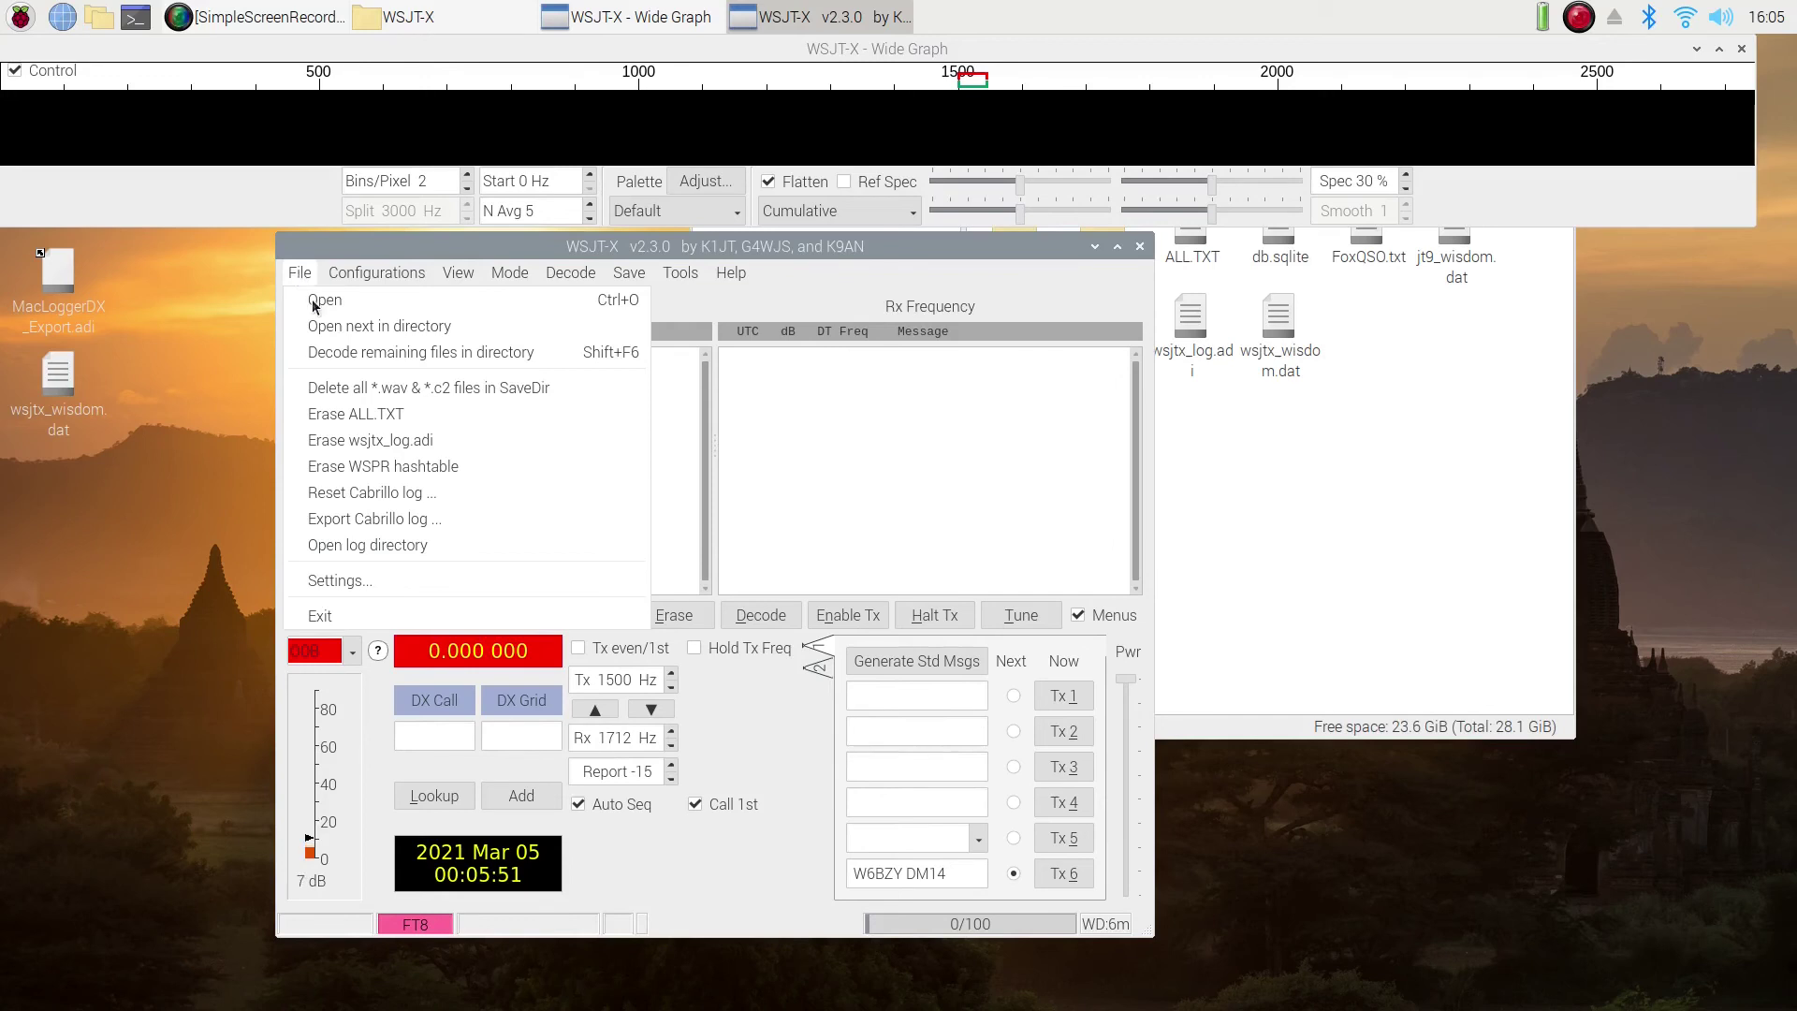
pyautogui.click(367, 580)
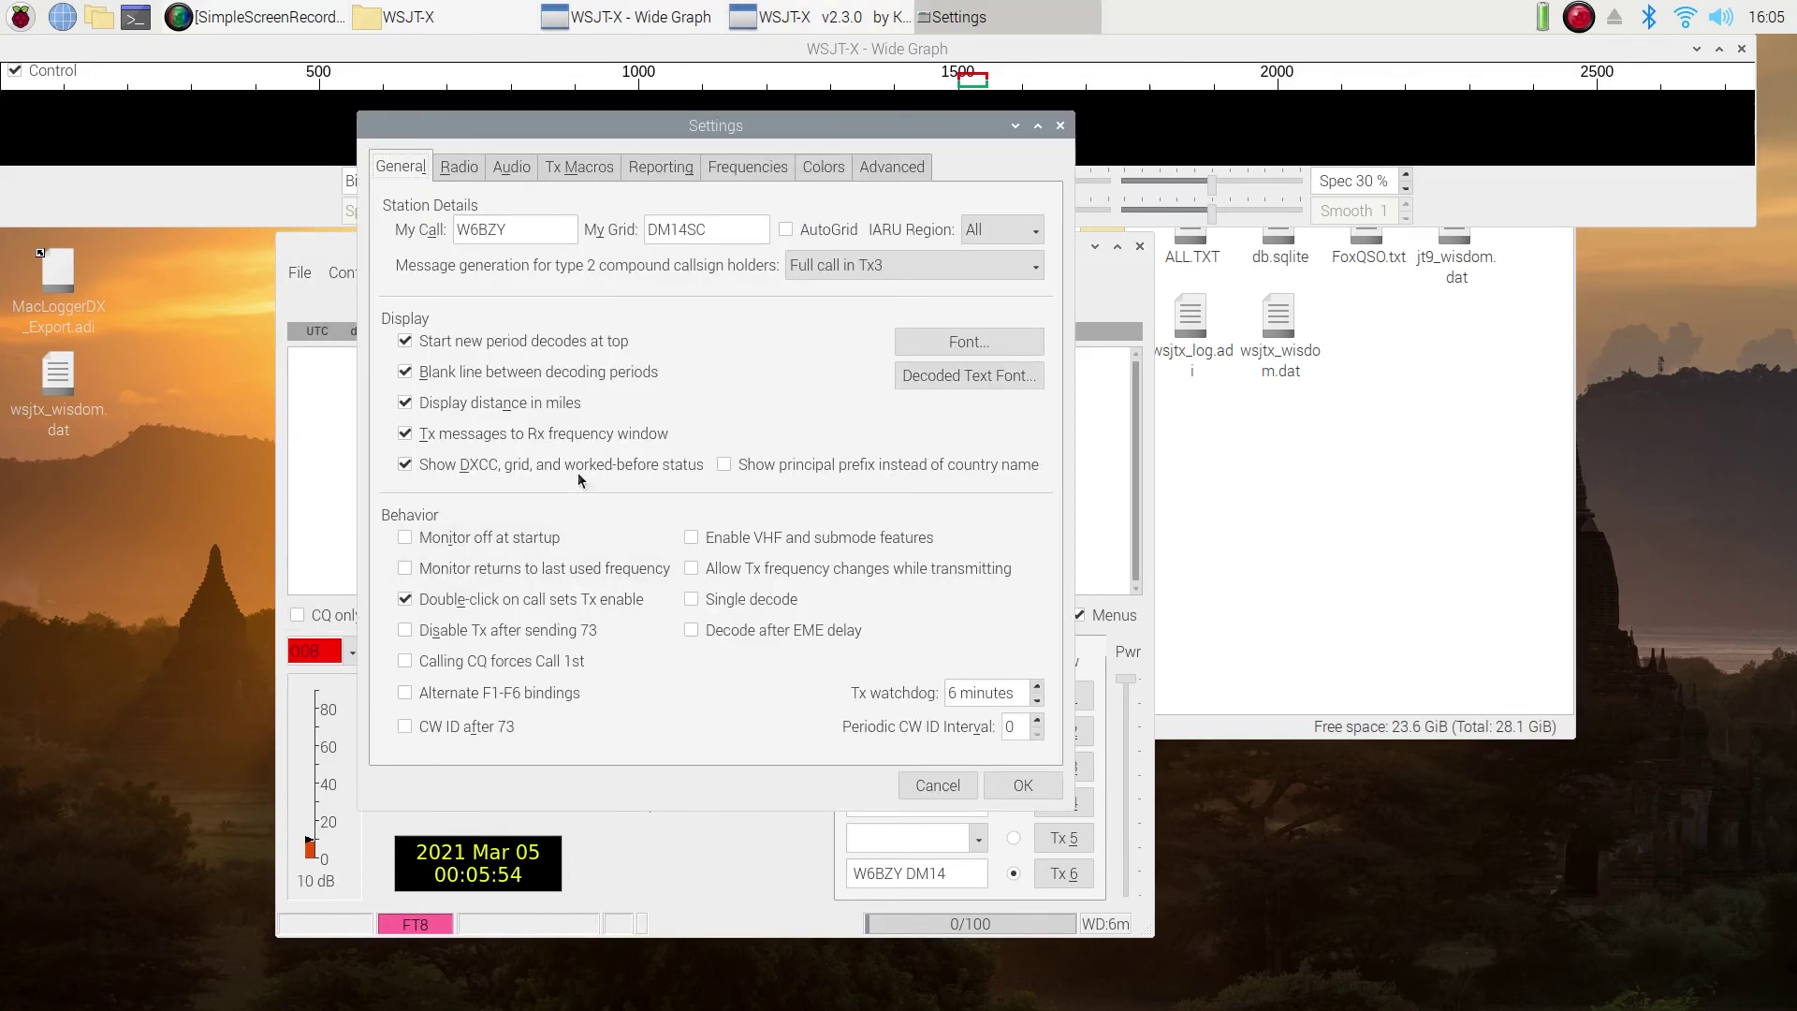
pyautogui.click(467, 166)
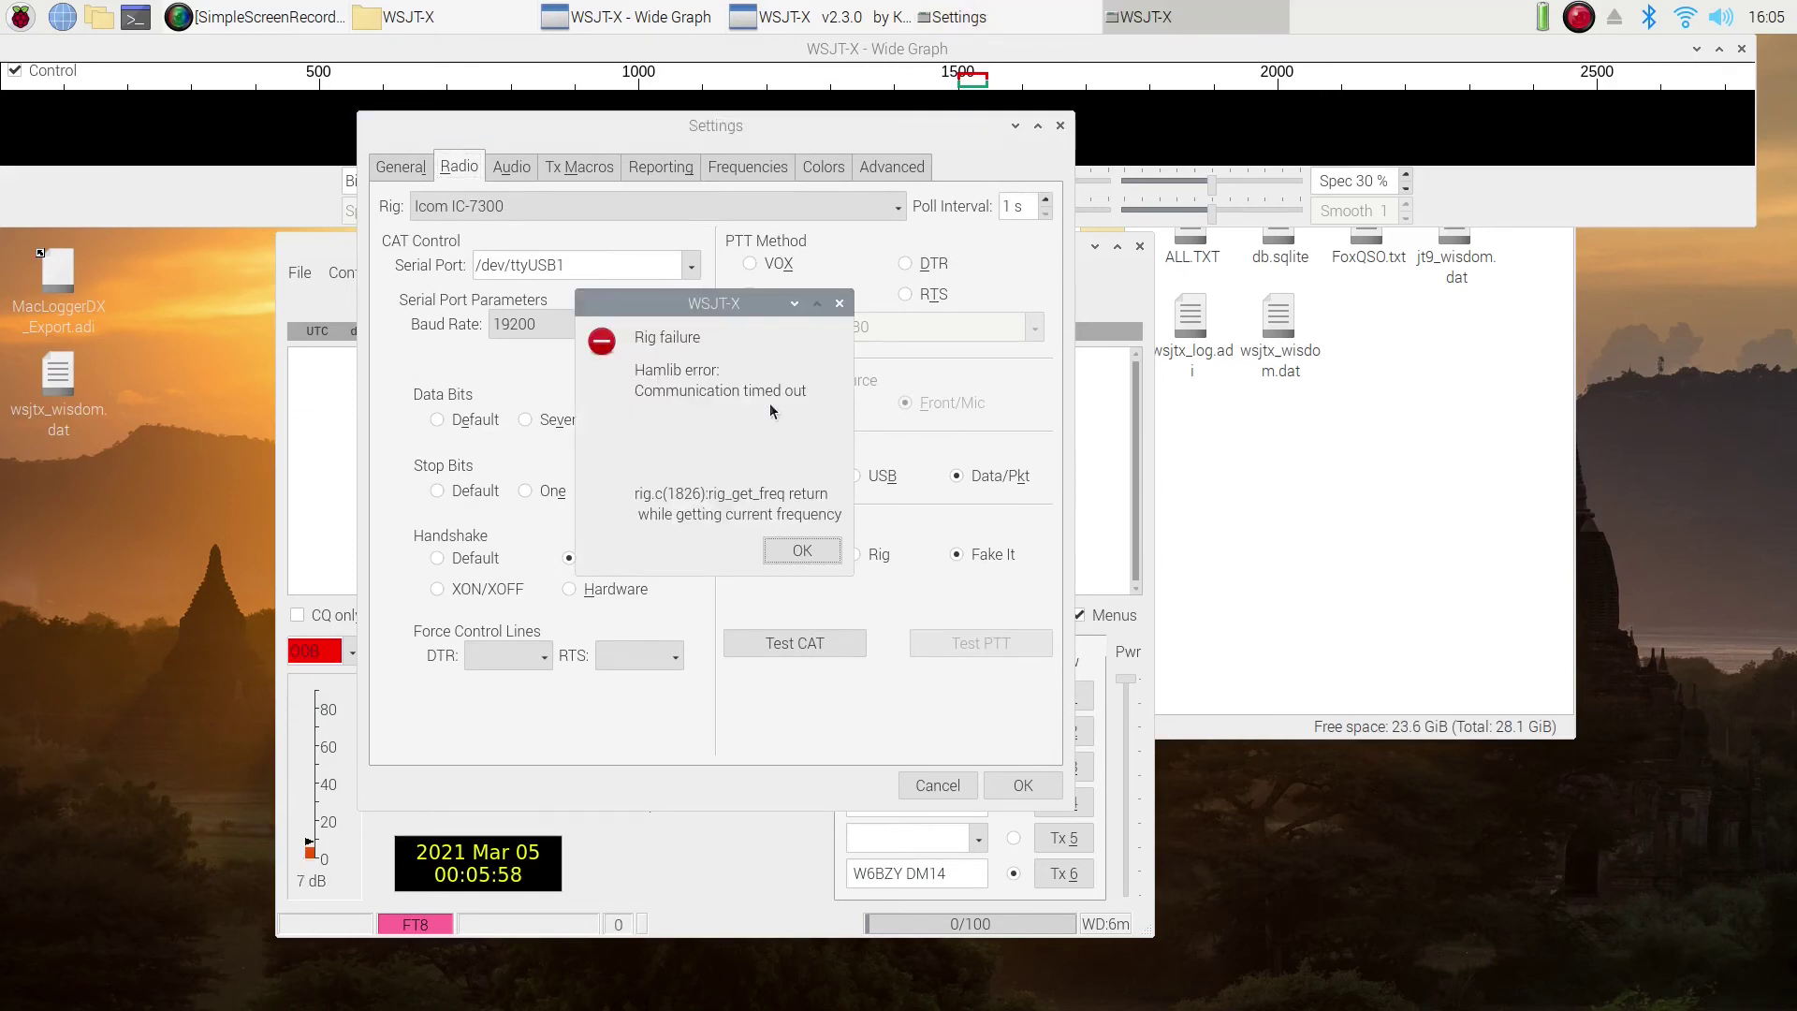
pyautogui.click(802, 552)
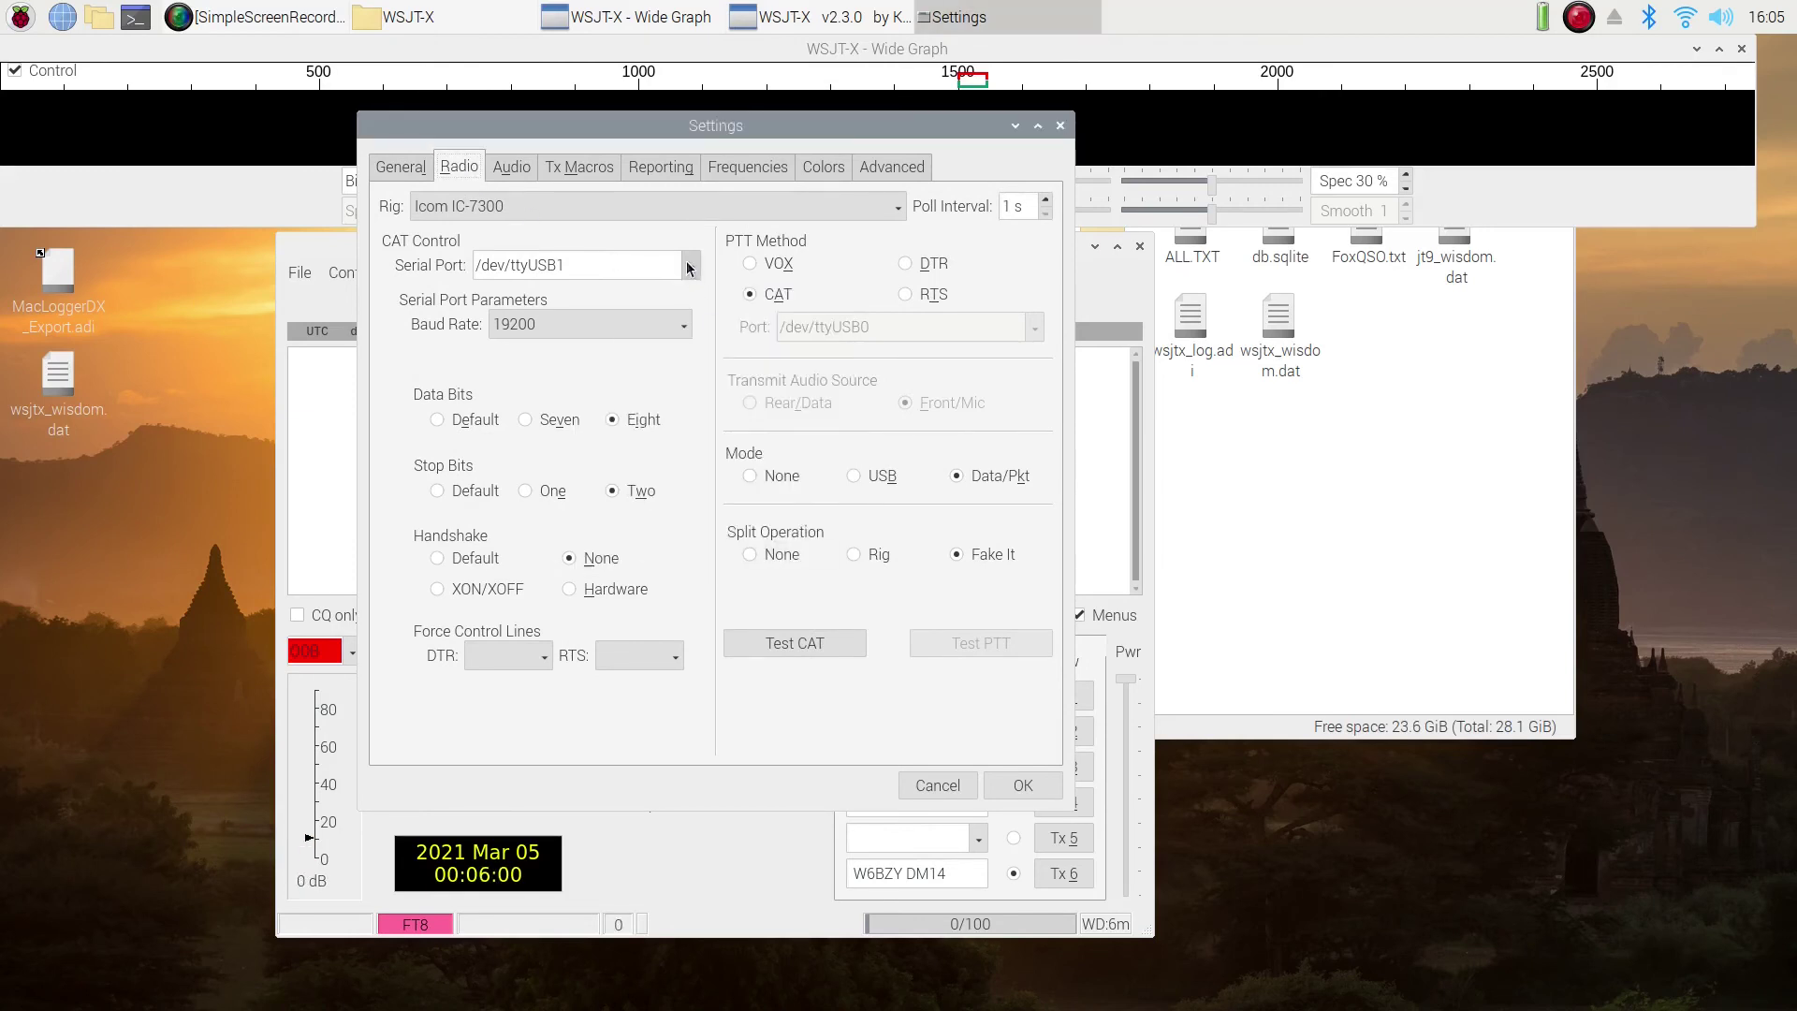
pyautogui.click(689, 267)
pyautogui.click(688, 270)
# Step: Test CAT control, switch the PTT test on and off again, and close the settings
pyautogui.click(797, 643)
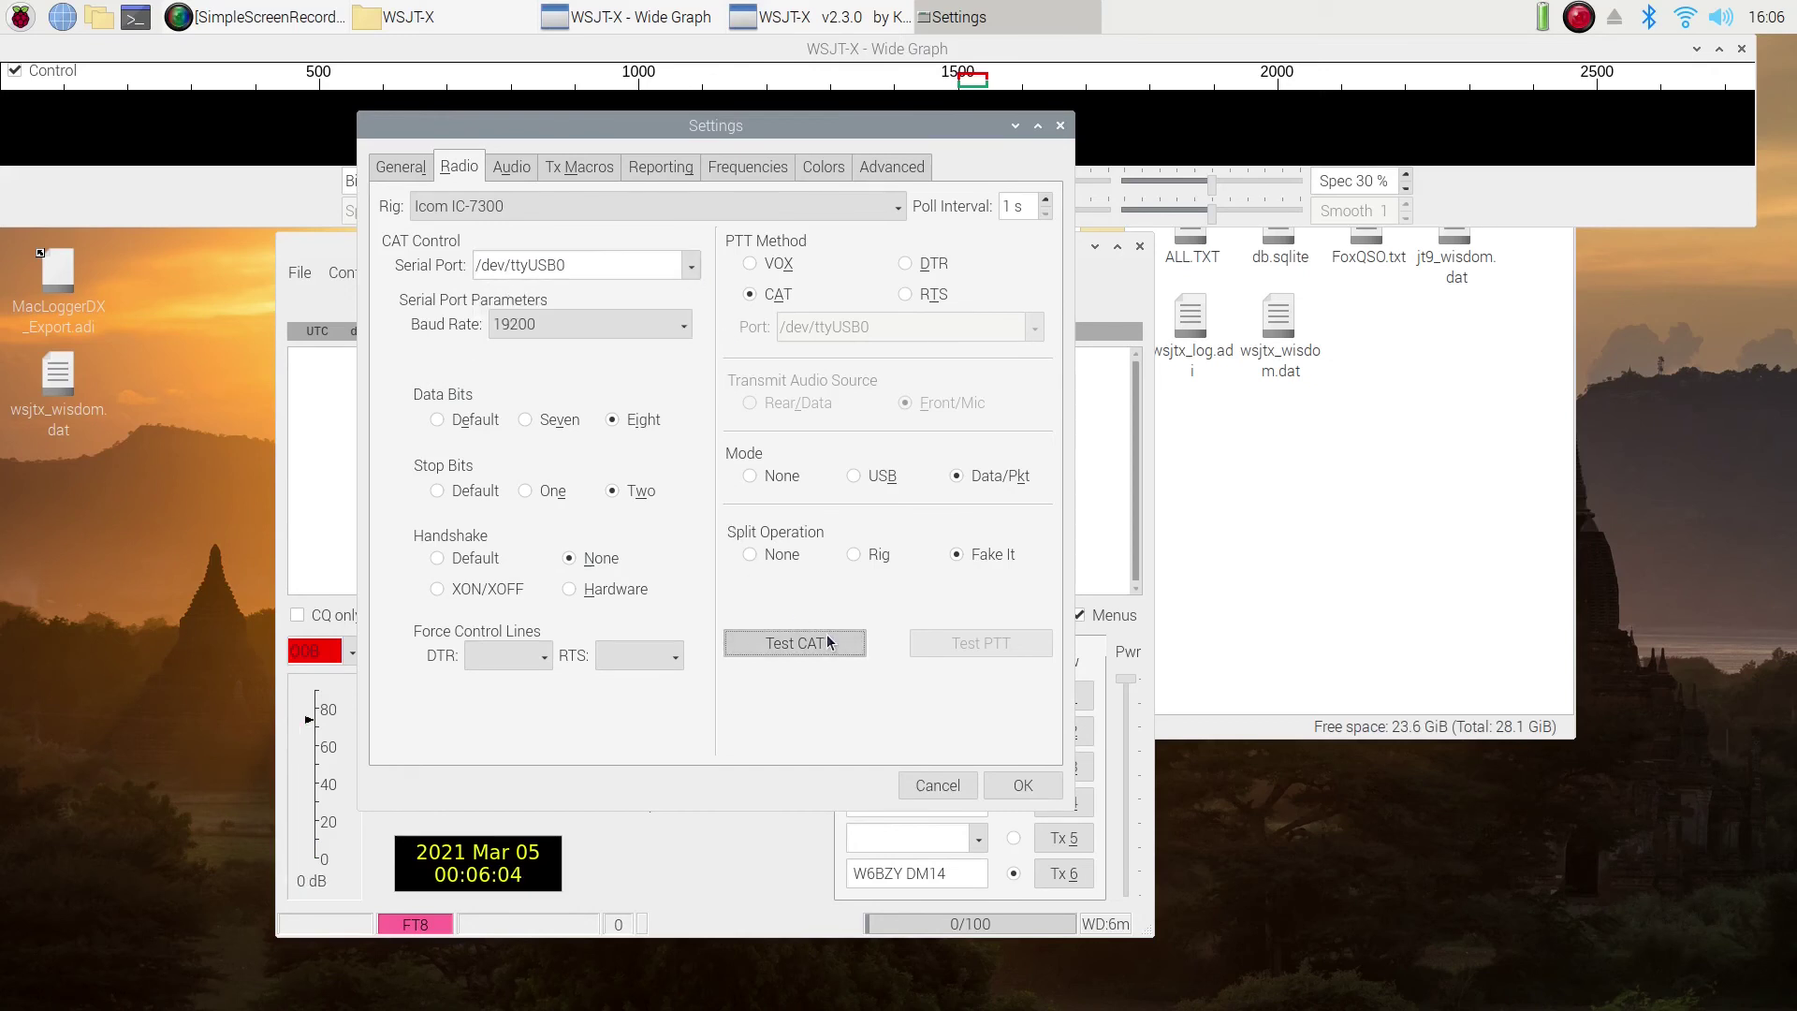
pyautogui.click(963, 648)
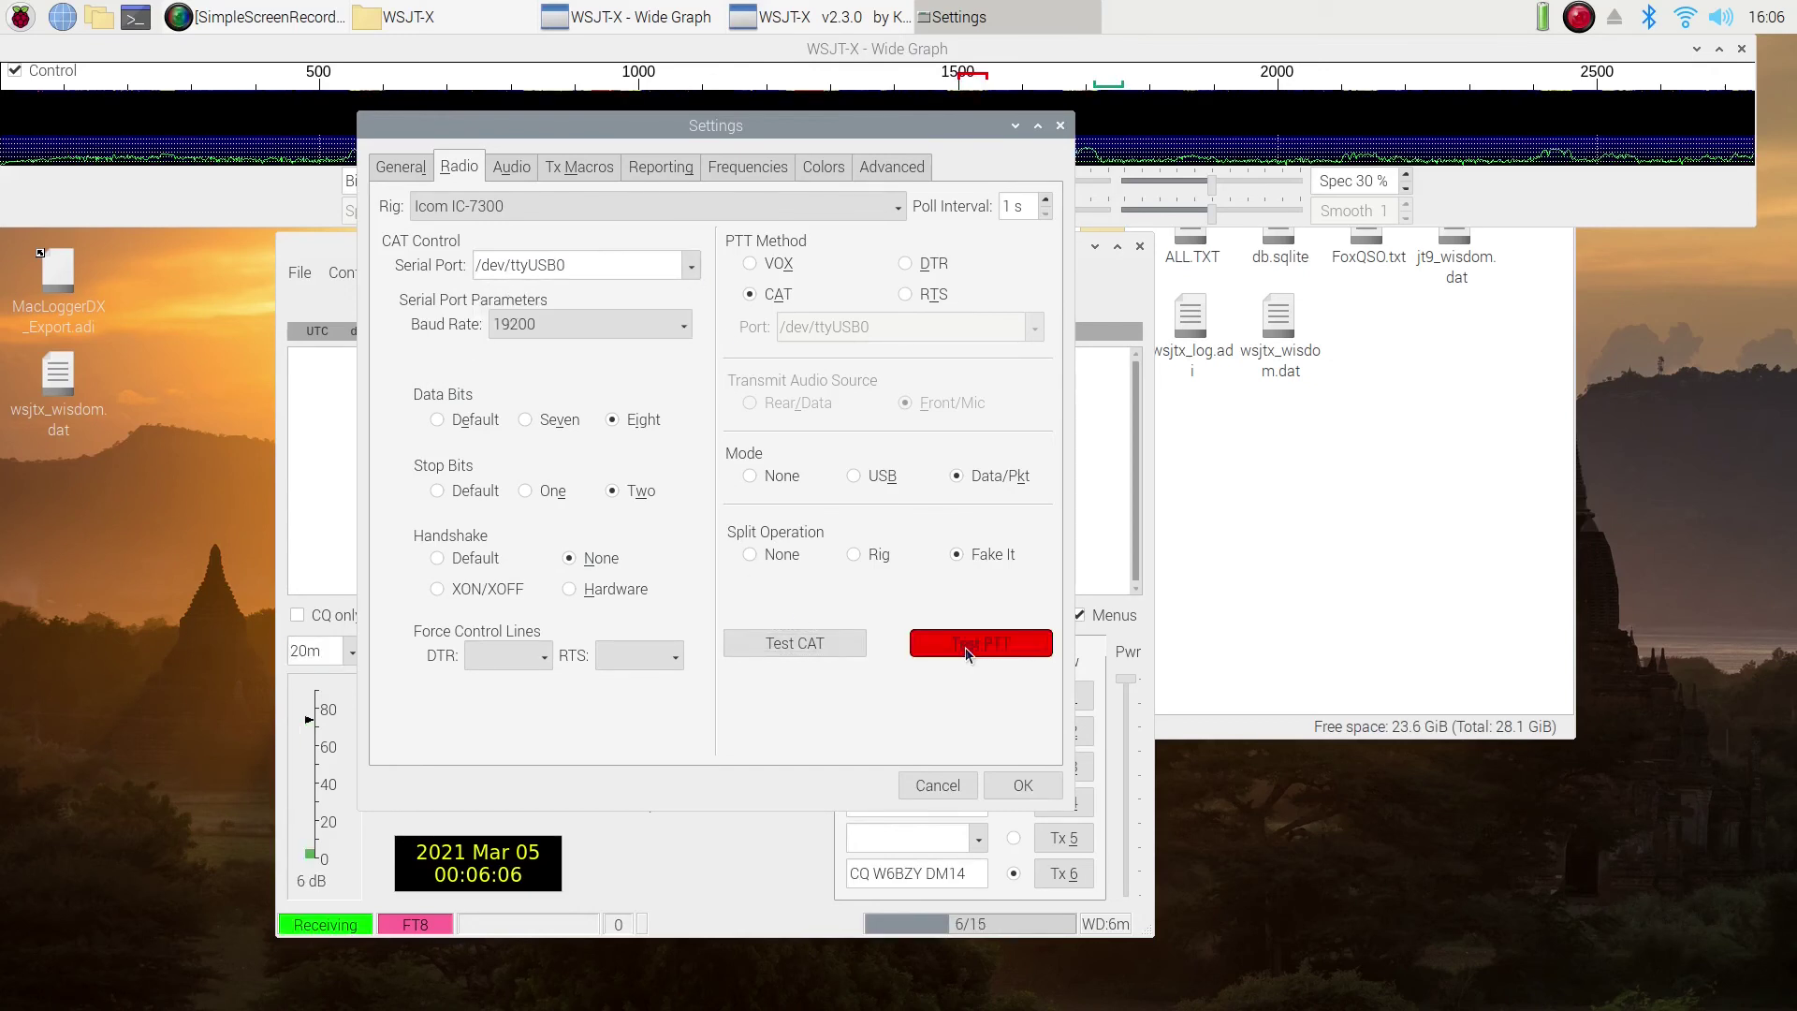
pyautogui.click(935, 646)
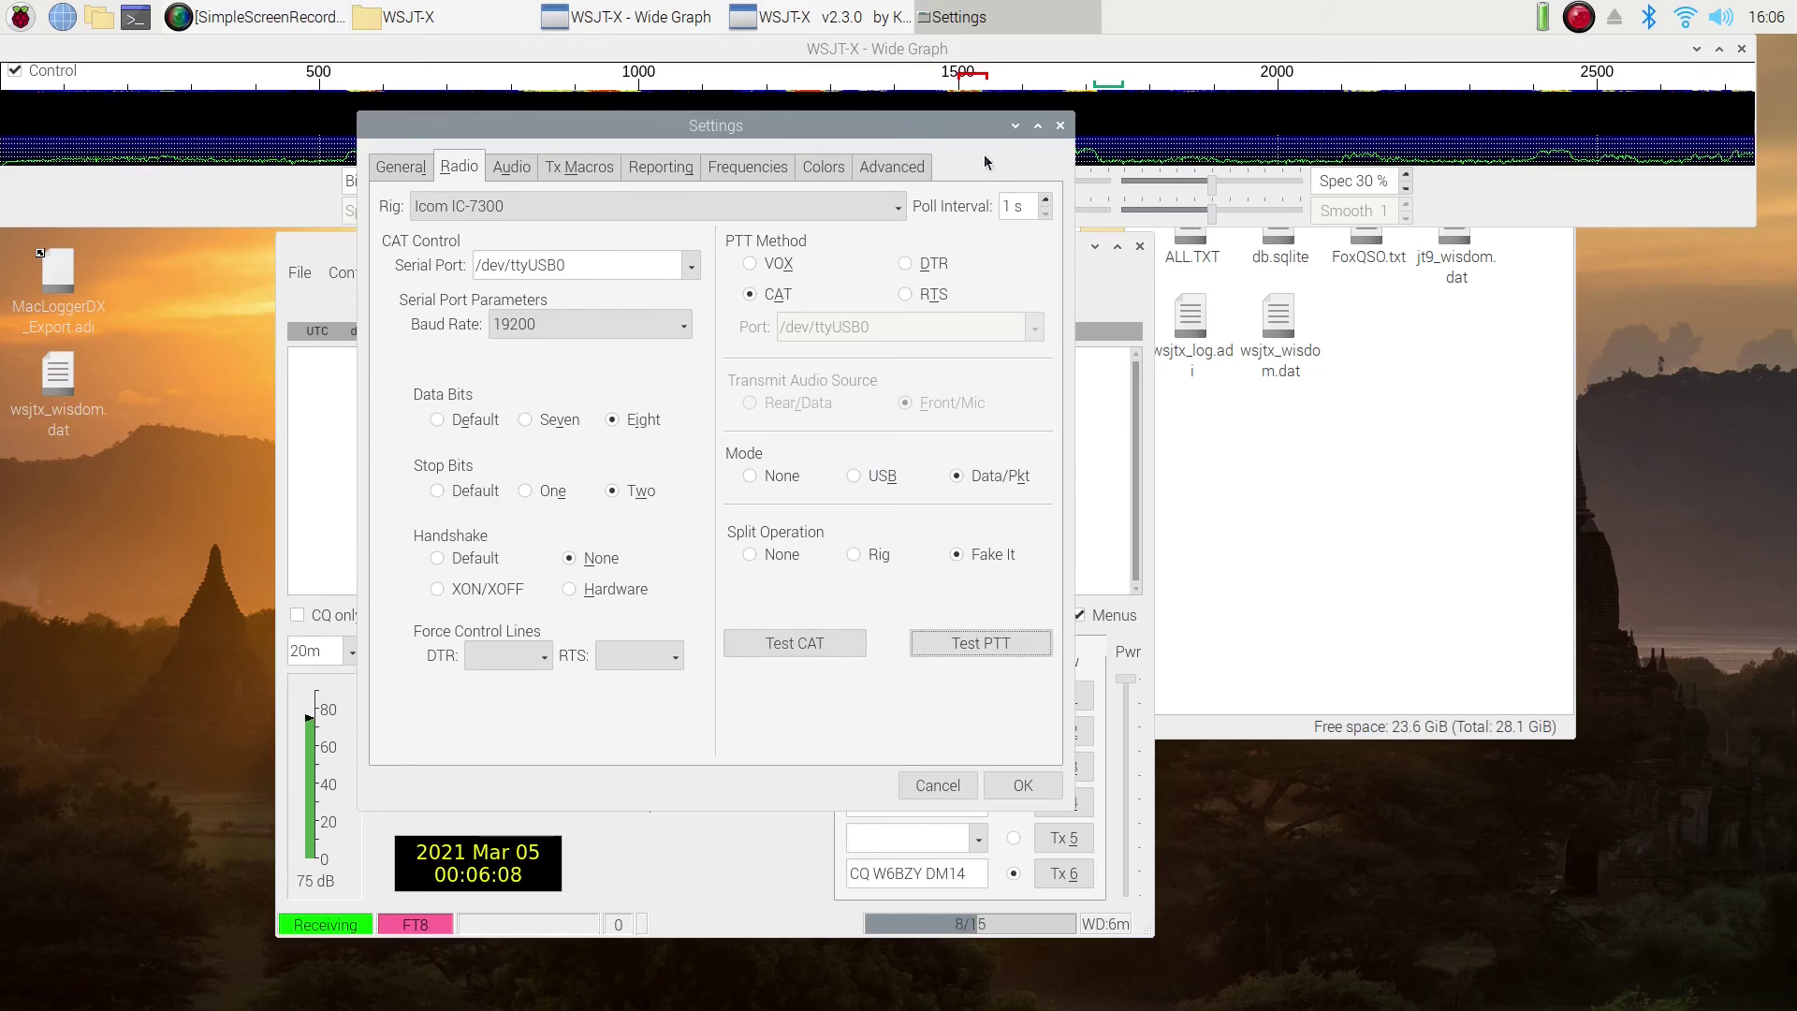
pyautogui.click(1062, 126)
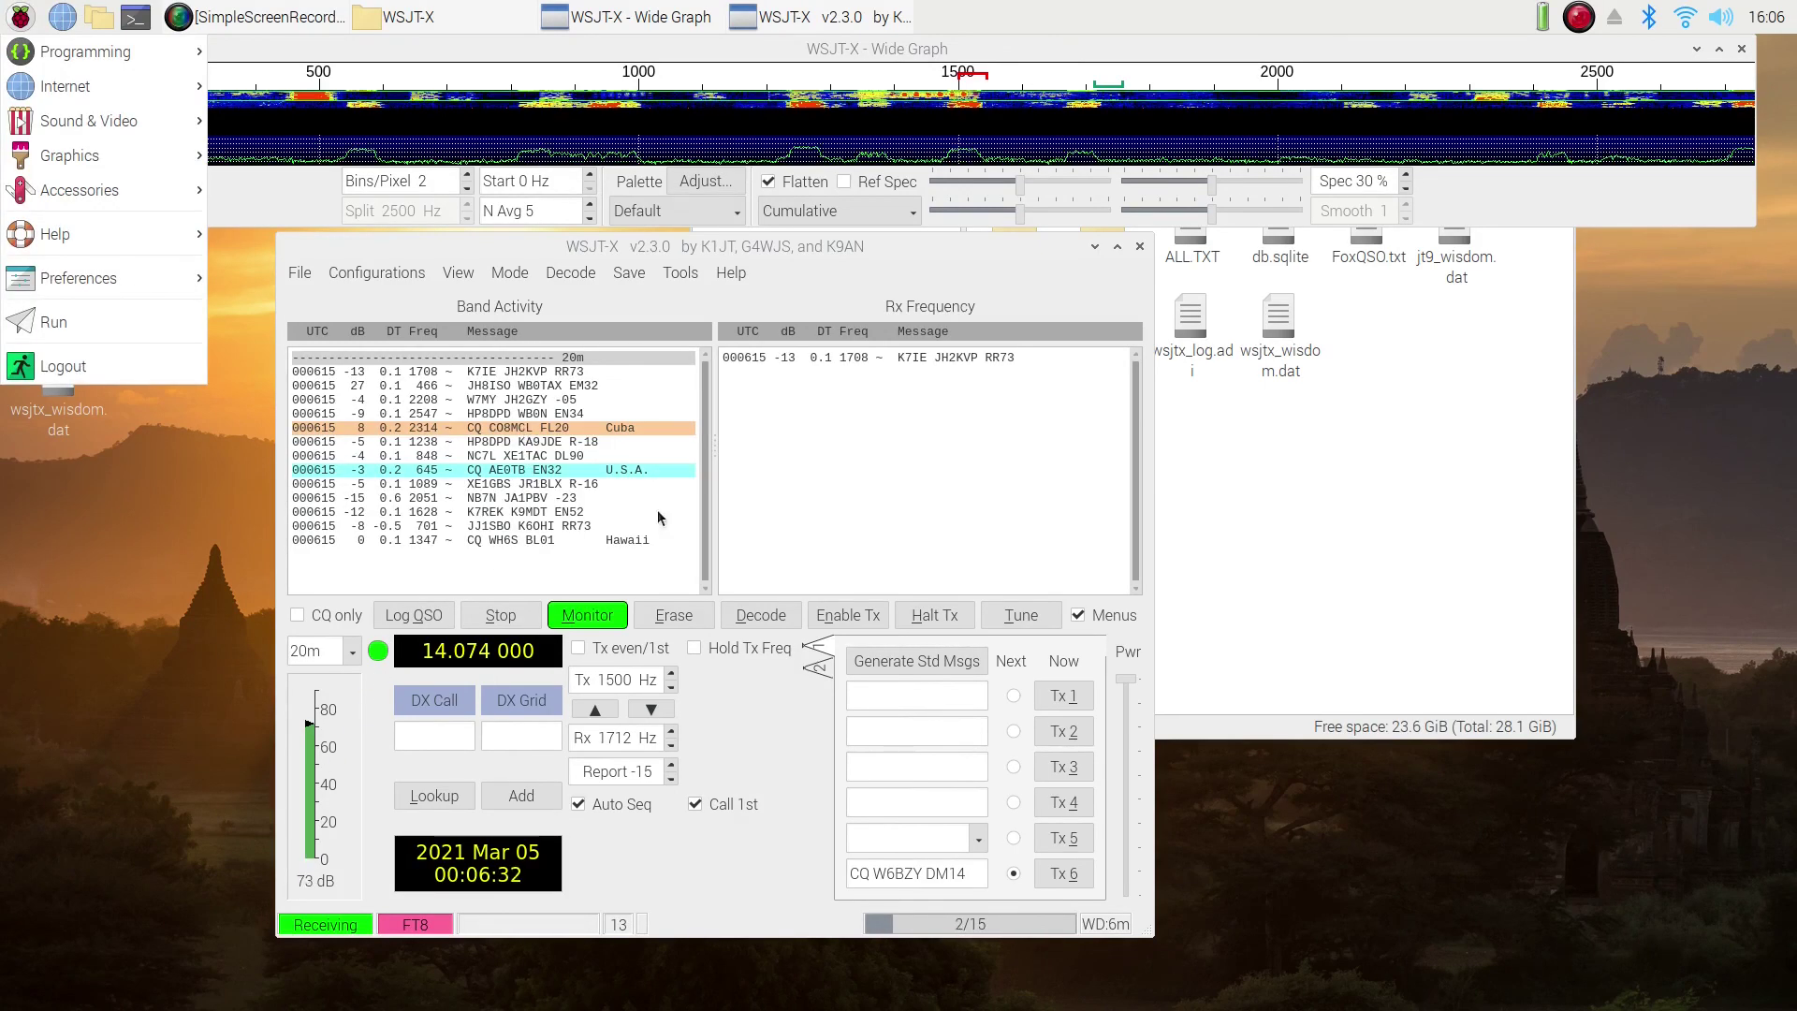
# Step: Dismiss the open system menu and look back through the earlier decodes in the Band Activity list
pyautogui.click(706, 504)
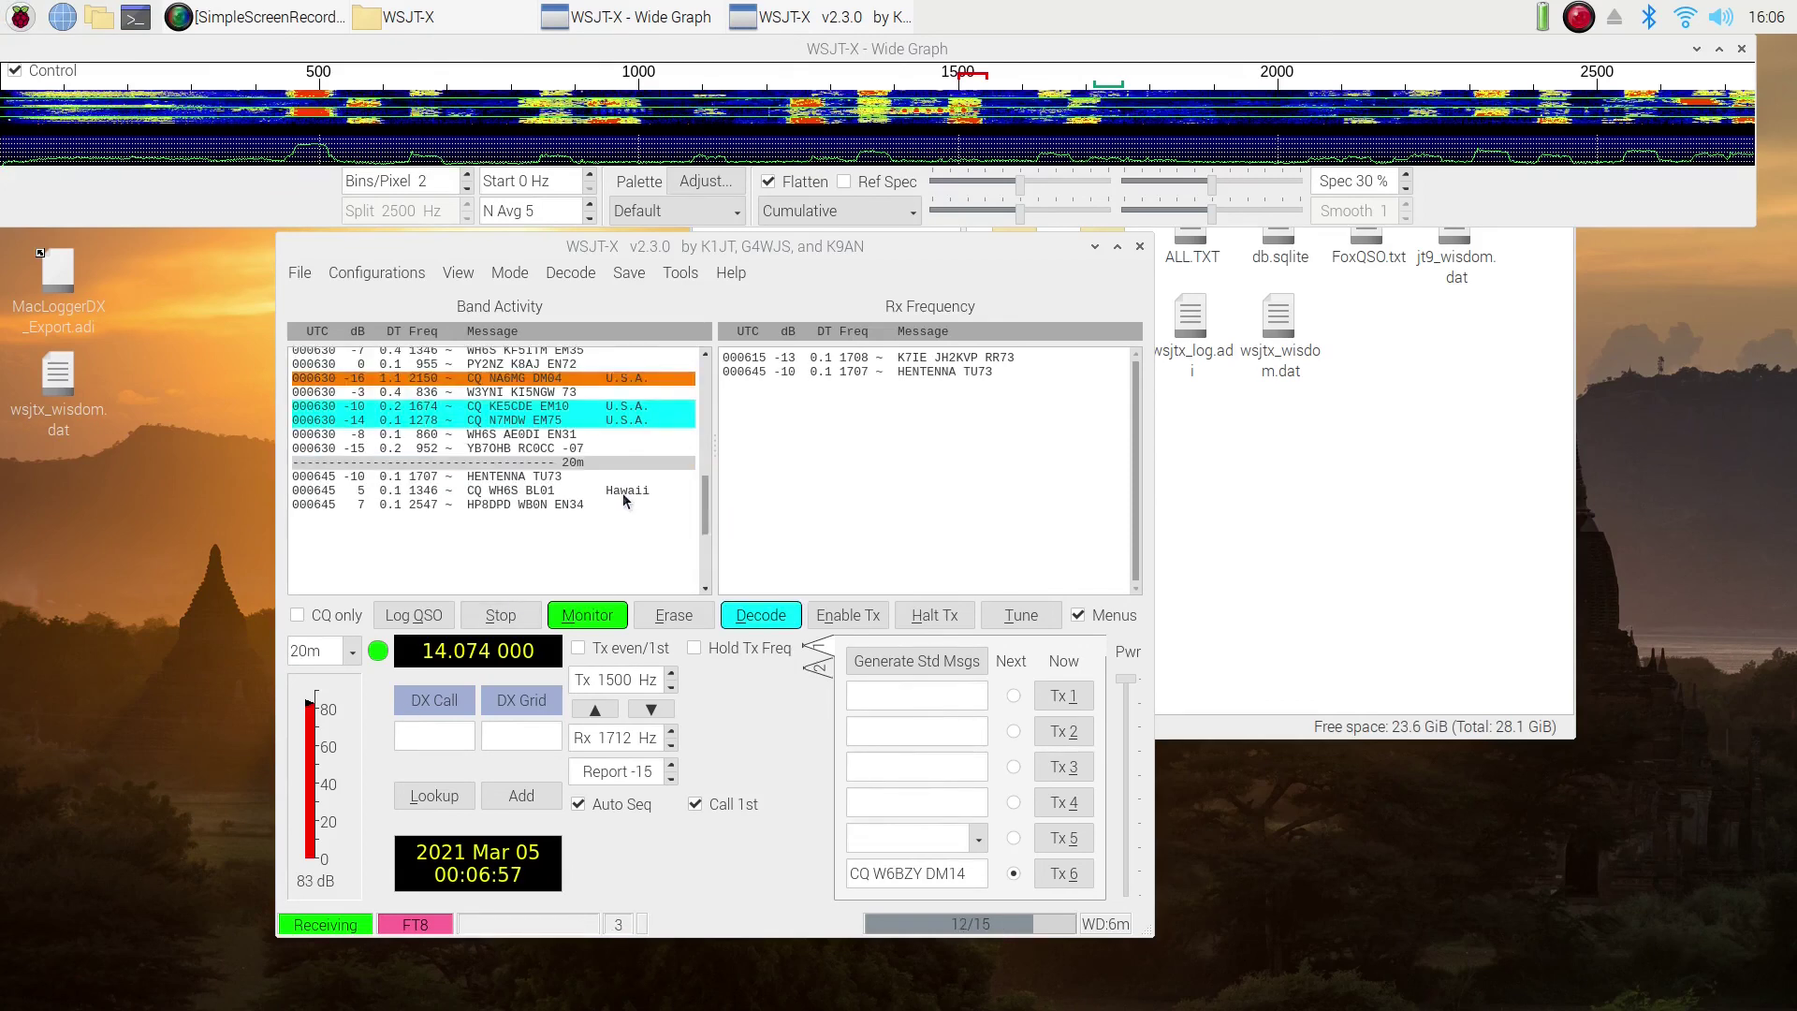
pyautogui.scroll(3, 545, 409)
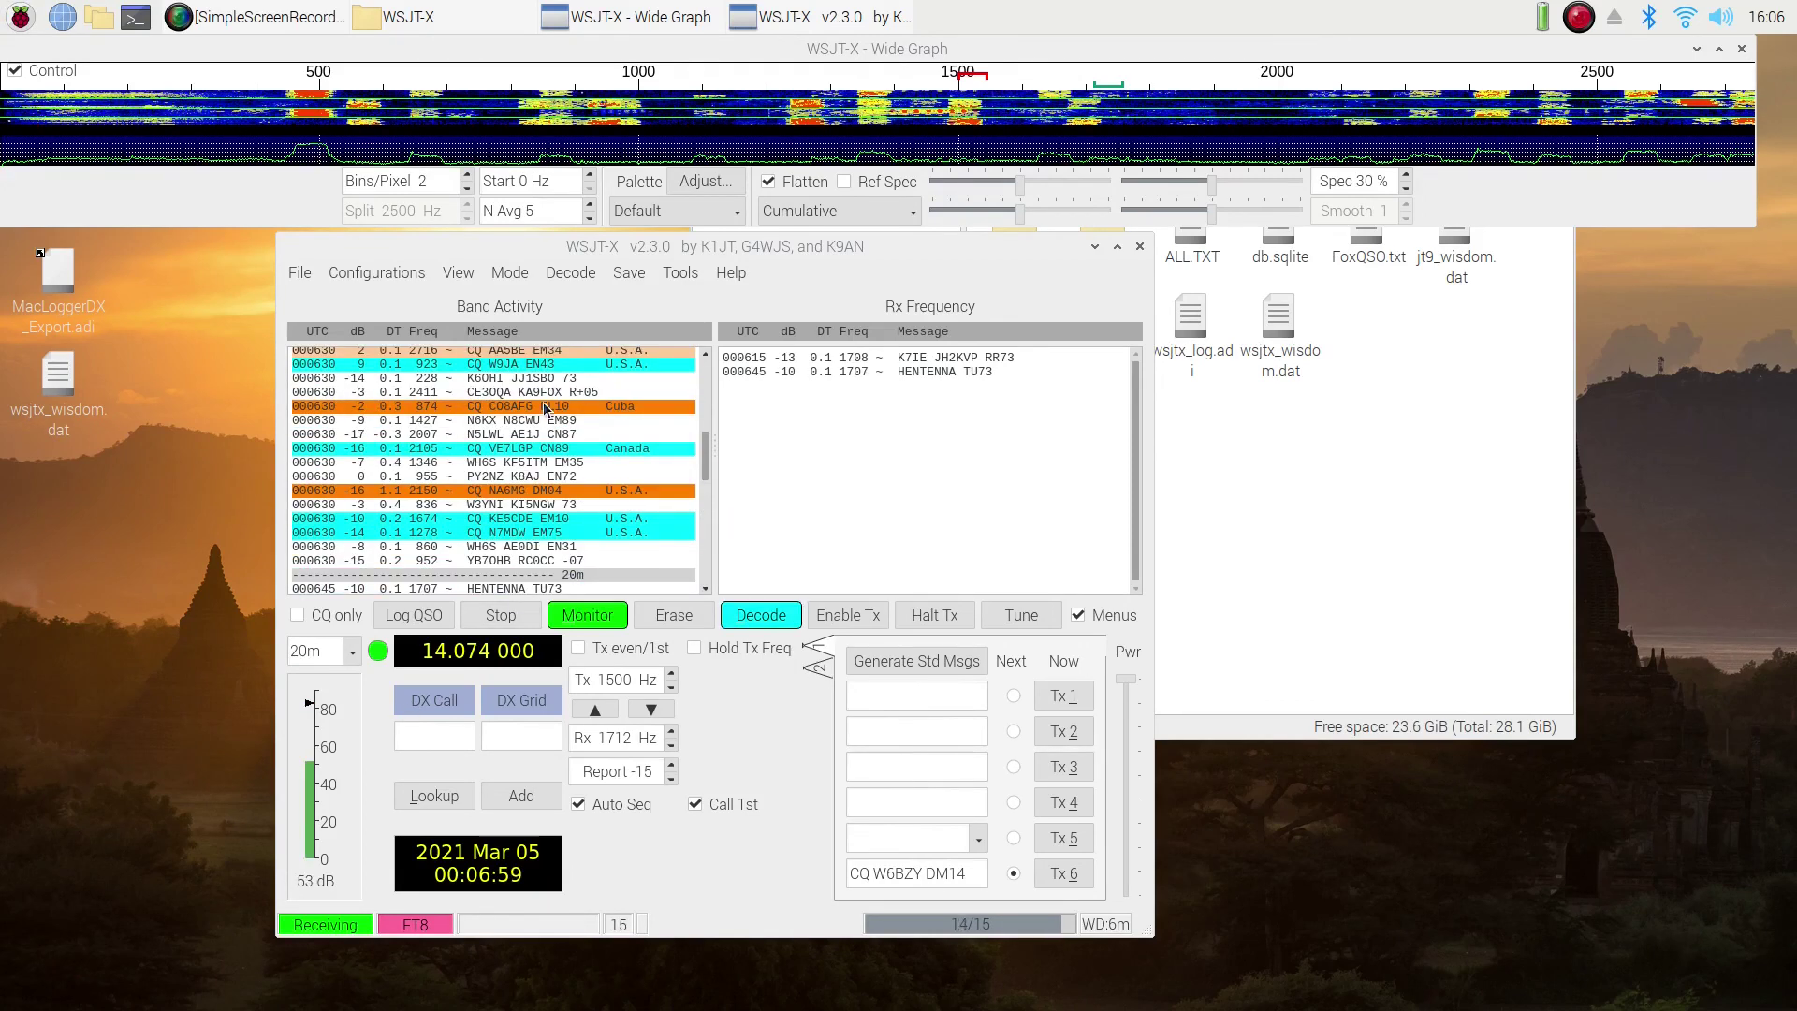